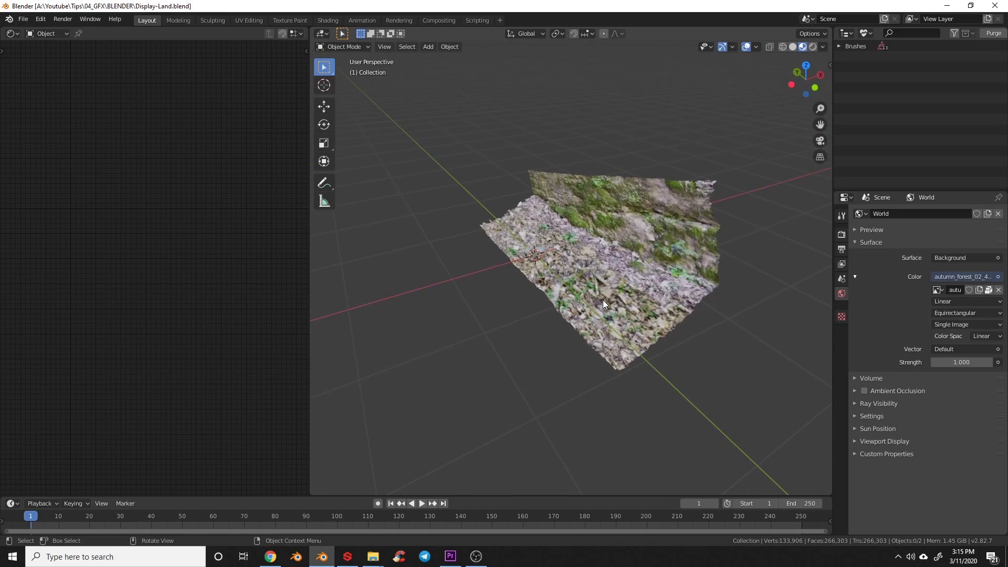
Hide both the rock and the rock-wall scan objects in the viewport
{"action": "scroll", "coordinate": [526, 288], "scroll_direction": "up", "scroll_amount": 3}
{"action": "middle_click_drag", "start_coordinate": [498, 278], "coordinate": [647, 283]}
{"action": "middle_click_drag", "start_coordinate": [718, 299], "coordinate": [546, 318]}
{"action": "mouse_move", "coordinate": [494, 298]}
{"action": "middle_mouse_down"}
{"action": "mouse_move", "coordinate": [545, 295]}
{"action": "mouse_move", "coordinate": [522, 288]}
{"action": "mouse_move", "coordinate": [512, 297]}
{"action": "middle_mouse_up"}
{"action": "middle_click_drag", "start_coordinate": [427, 263], "coordinate": [569, 275]}
{"action": "scroll", "coordinate": [556, 300], "scroll_direction": "down", "scroll_amount": 4}
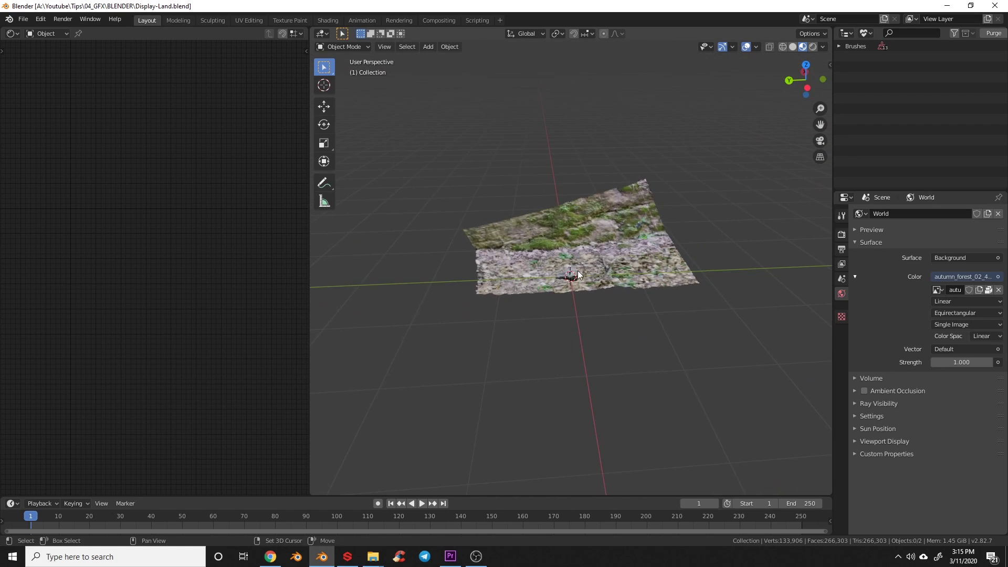
{"action": "scroll", "coordinate": [597, 295], "scroll_direction": "up", "scroll_amount": 4}
{"action": "left_click", "coordinate": [615, 294]}
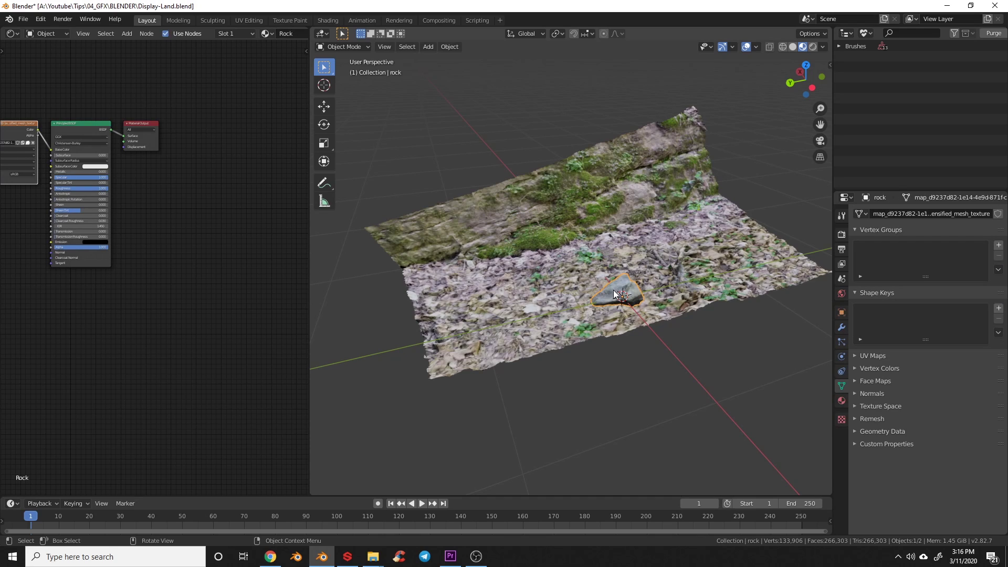
{"action": "left_click", "coordinate": [585, 286], "text": "shift"}
{"action": "key", "text": "h"}
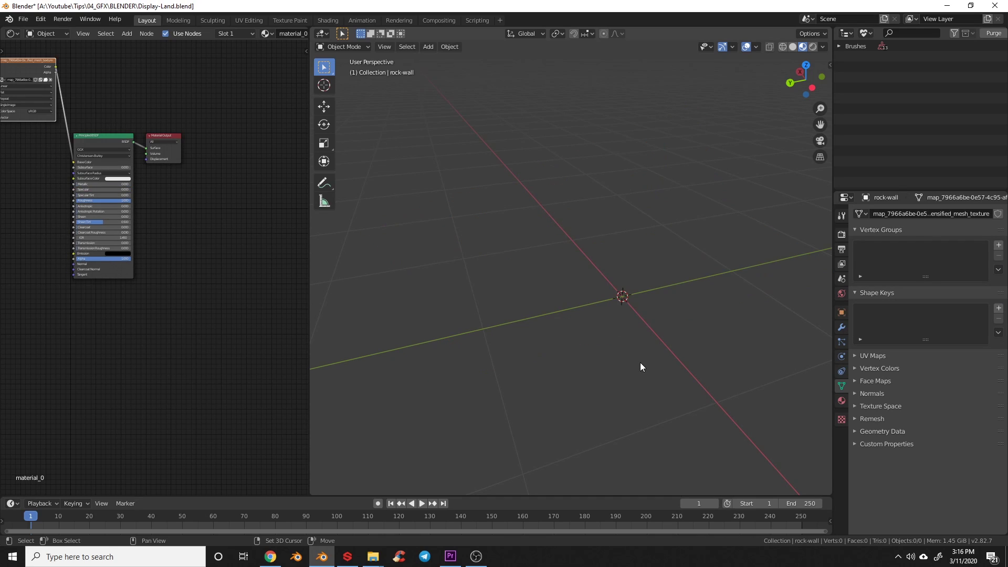
Add a mesh plane at the world origin with the default 2 m size
{"action": "key", "text": "shift+a"}
{"action": "mouse_move", "coordinate": [643, 215]}
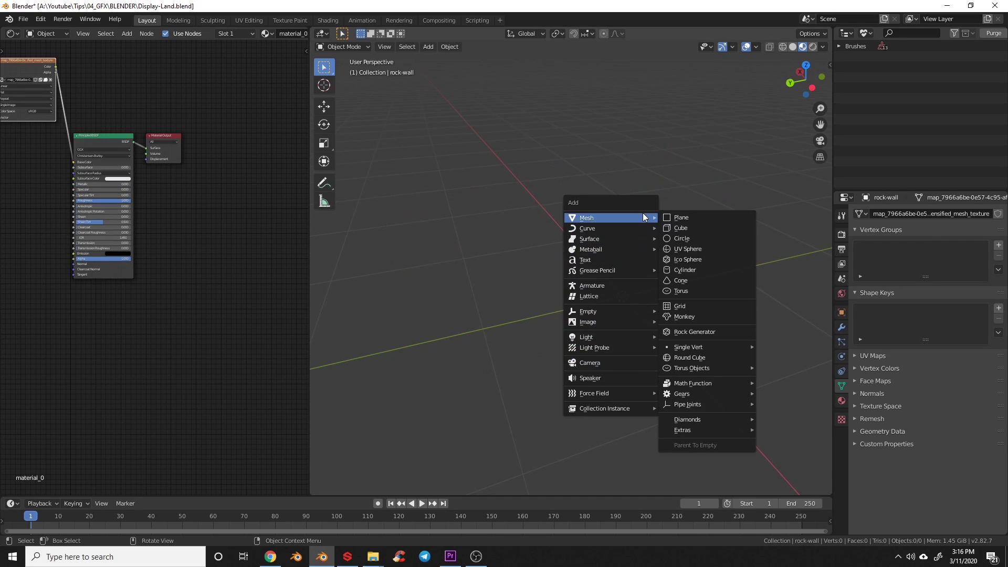
{"action": "left_click", "coordinate": [691, 217]}
{"action": "key", "text": "s"}
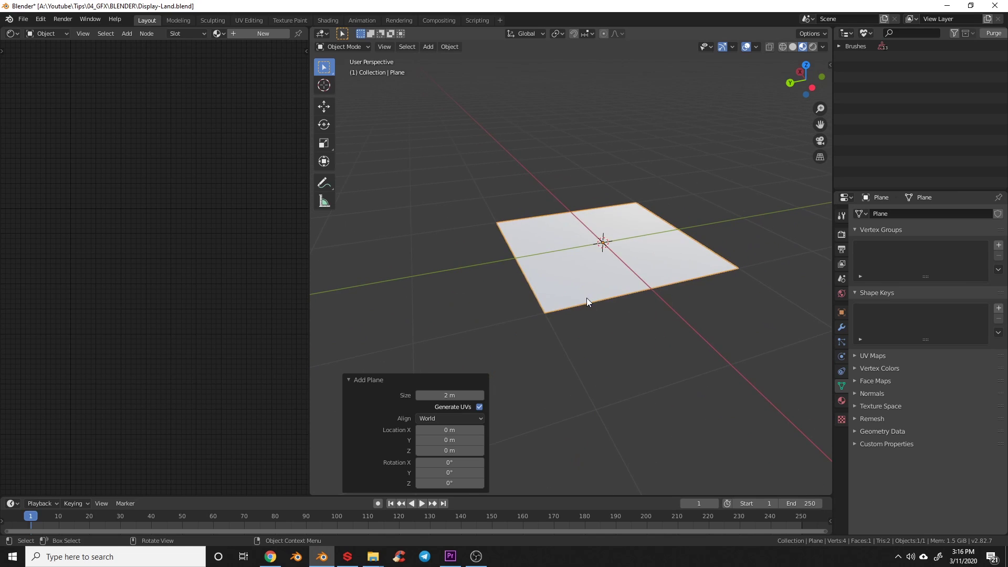
{"action": "left_click", "coordinate": [610, 300]}
Subdivide the plane's mesh in Edit Mode with 10 cuts
{"action": "key", "text": "Tab"}
{"action": "middle_click_drag", "start_coordinate": [610, 300], "coordinate": [618, 334], "text": "shift"}
{"action": "right_click", "coordinate": [637, 308]}
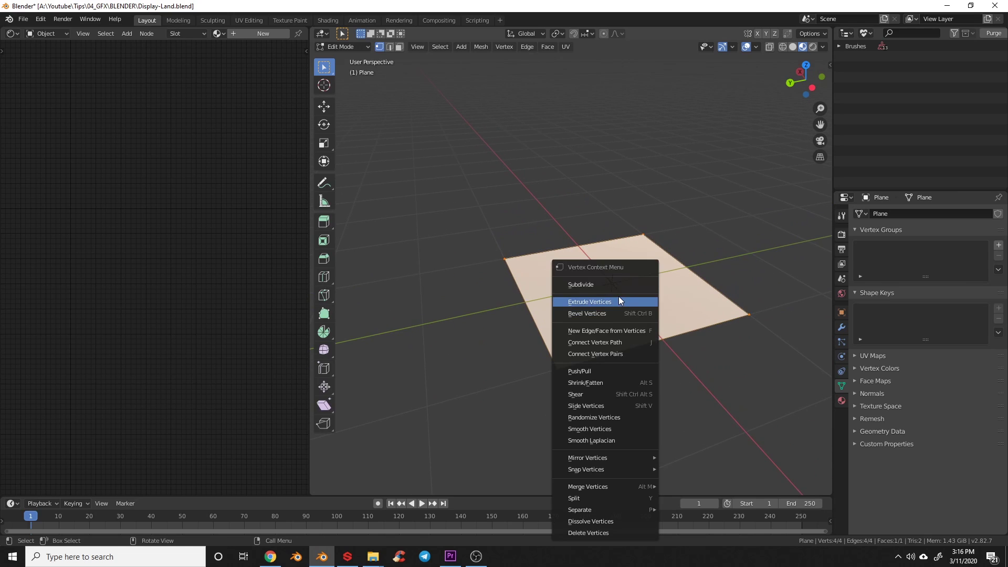
{"action": "left_click", "coordinate": [617, 285]}
{"action": "left_click_drag", "start_coordinate": [454, 415], "coordinate": [488, 415]}
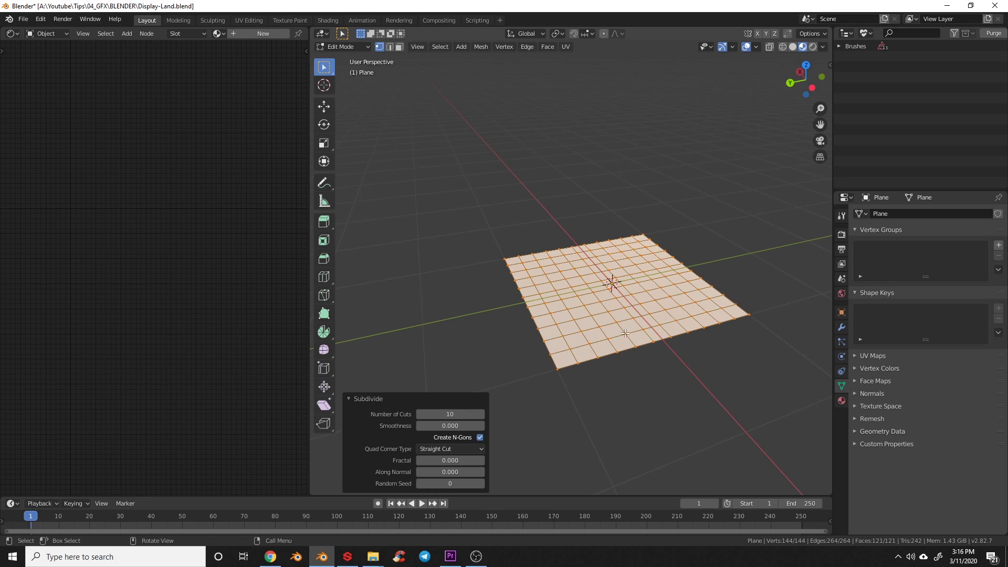
Select the plane's entire mesh, subdivide it a second time and return to Object Mode
{"action": "left_click", "coordinate": [542, 384]}
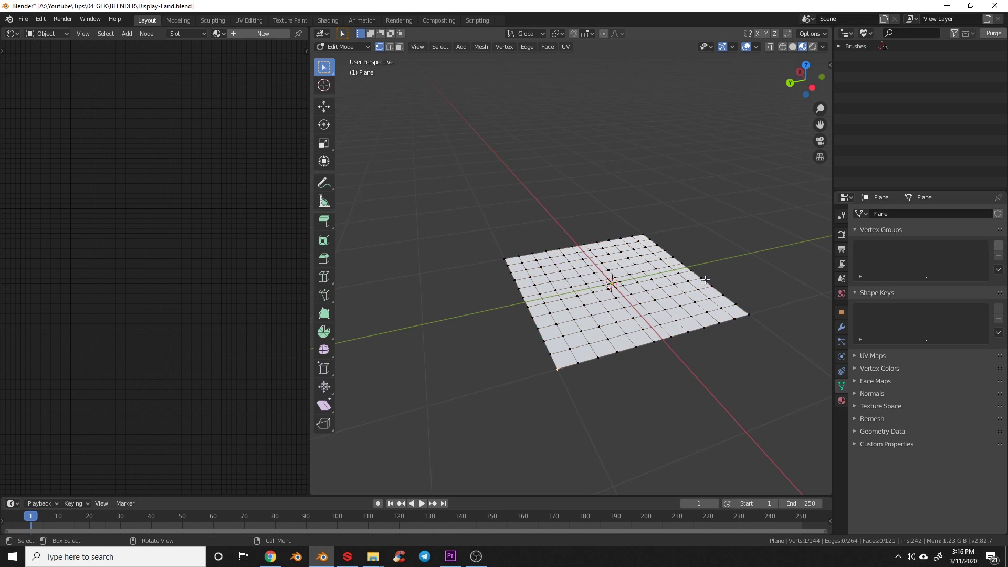
{"action": "key", "text": "a"}
{"action": "right_click", "coordinate": [634, 315]}
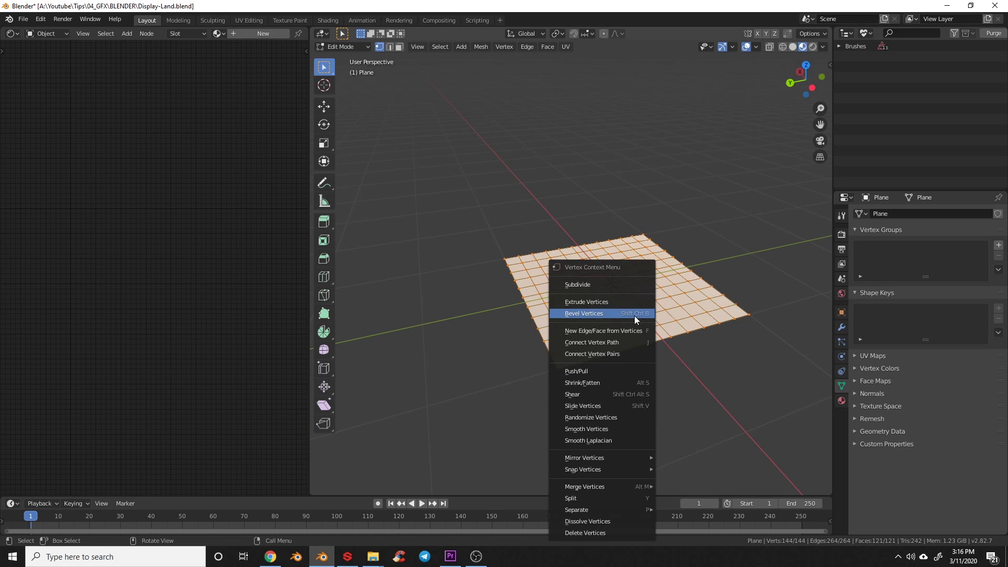
{"action": "left_click", "coordinate": [584, 285]}
{"action": "key", "text": "Tab"}
{"action": "scroll", "coordinate": [643, 335], "scroll_direction": "down", "scroll_amount": 1}
{"action": "scroll", "coordinate": [466, 373], "scroll_direction": "up", "scroll_amount": 2}
{"action": "scroll", "coordinate": [499, 284], "scroll_direction": "down", "scroll_amount": 2, "text": "shift"}
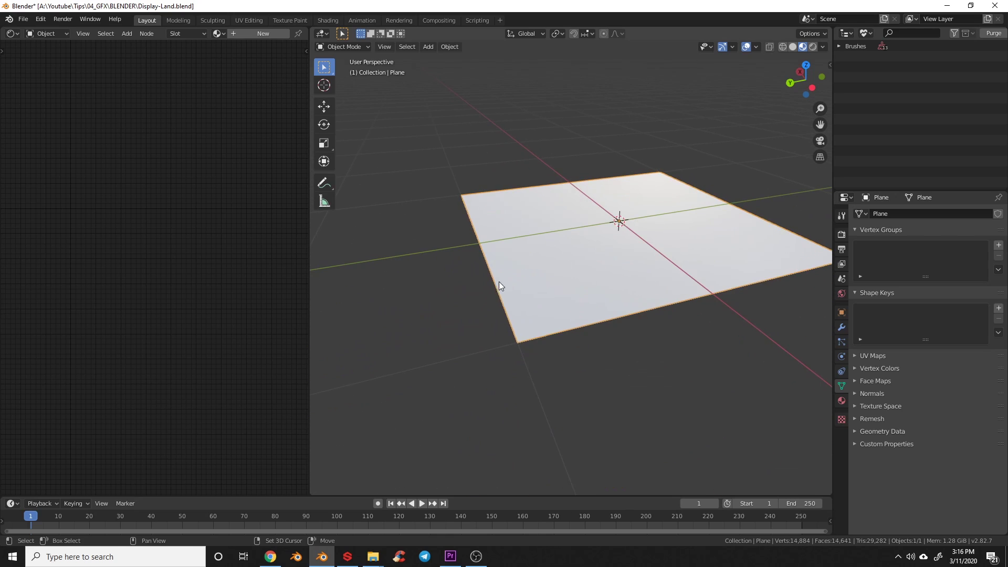
Switch the Cycles render device to CPU and back to GPU Compute
{"action": "left_click", "coordinate": [841, 234]}
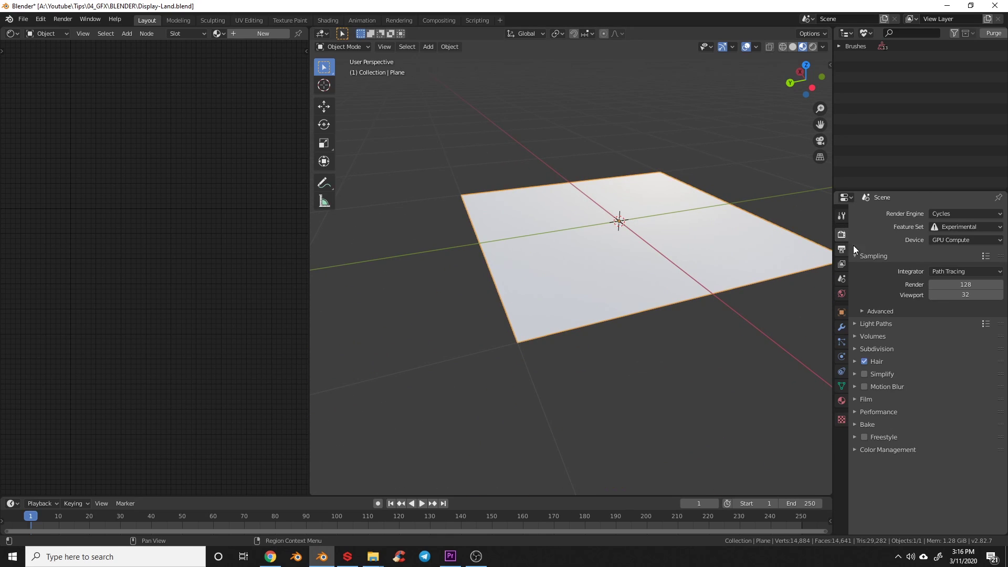
{"action": "left_click", "coordinate": [957, 240]}
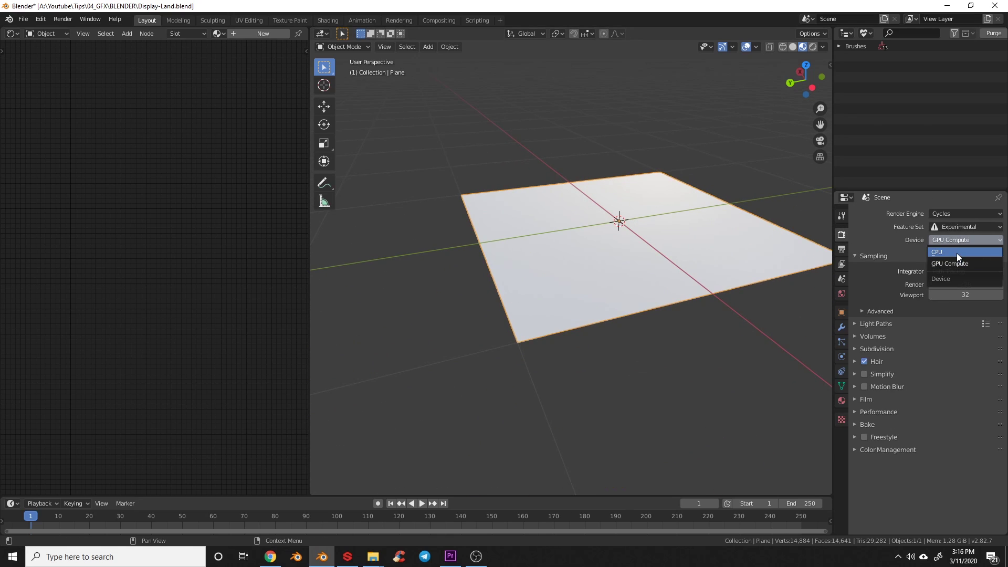
{"action": "left_click", "coordinate": [956, 253]}
{"action": "left_click", "coordinate": [959, 239]}
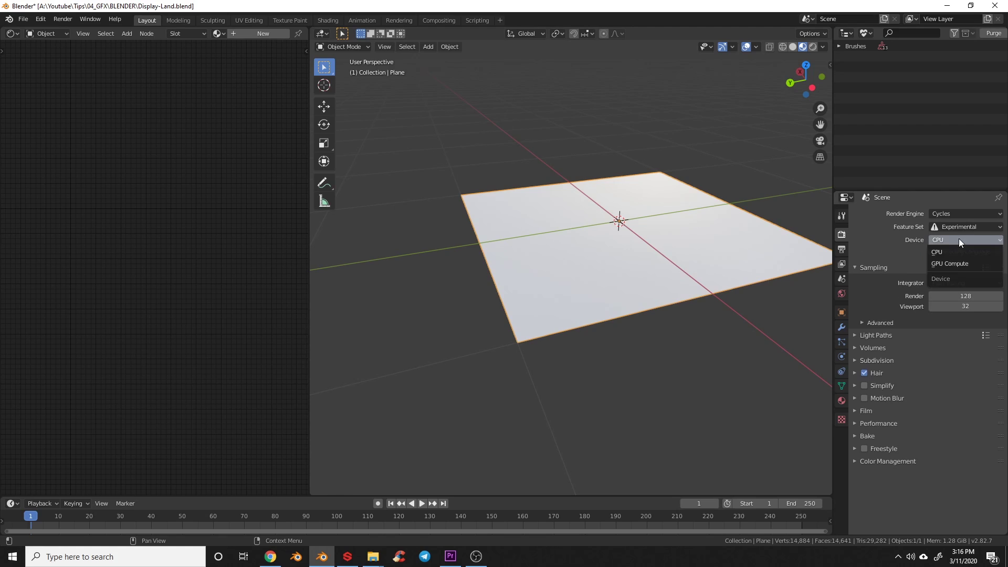
{"action": "left_click", "coordinate": [953, 265]}
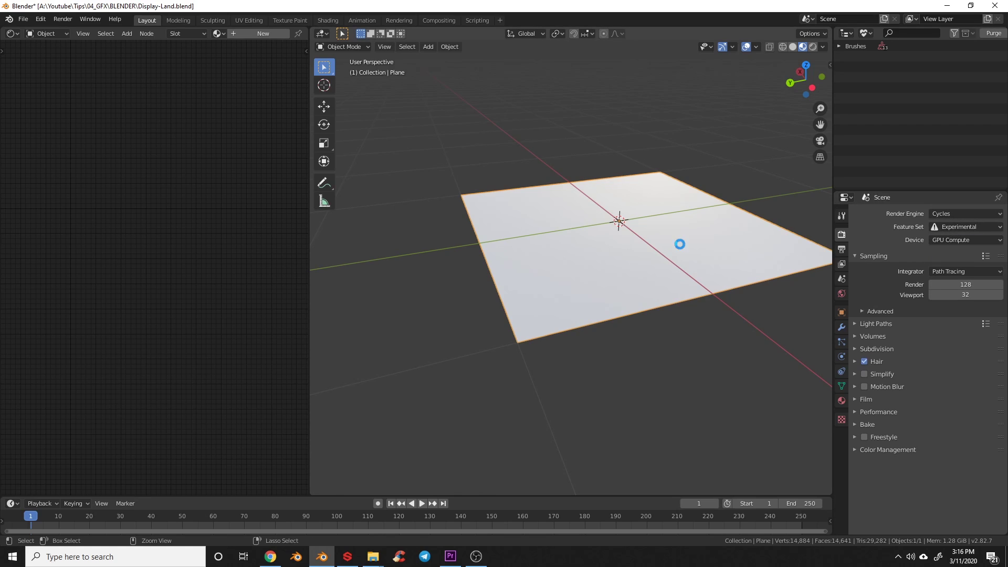
Save the file and give the plane a Subdivision Surface modifier with Adaptive subdivision enabled
{"action": "key", "text": "ctrl+s"}
{"action": "middle_click_drag", "start_coordinate": [679, 241], "coordinate": [859, 323]}
{"action": "left_click", "coordinate": [843, 328]}
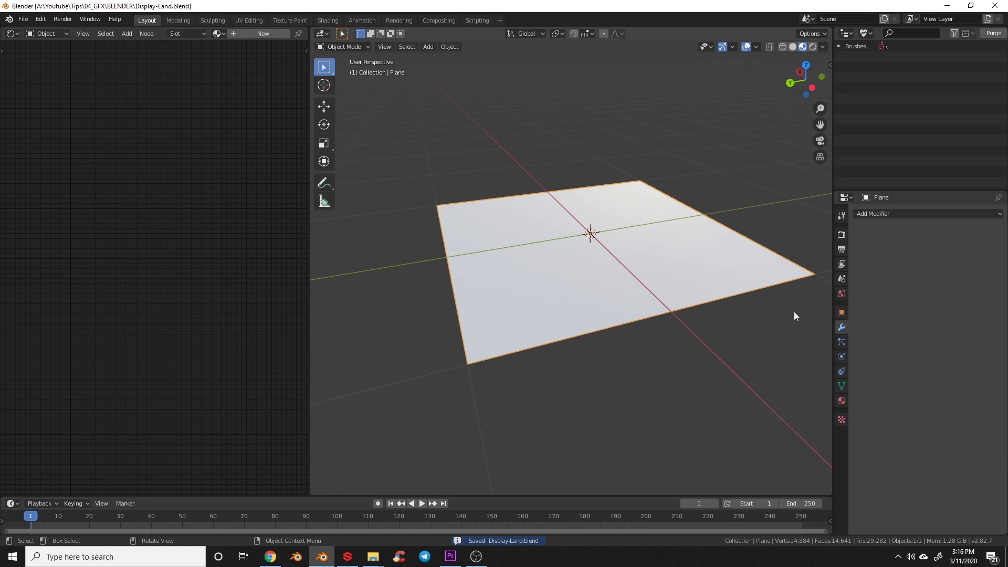
{"action": "left_click", "coordinate": [896, 213]}
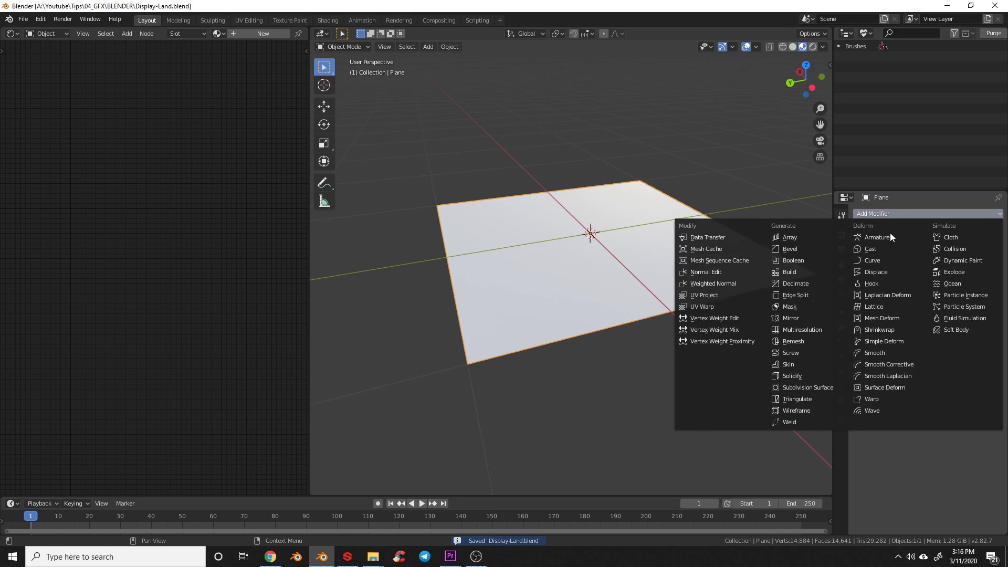
{"action": "left_click", "coordinate": [815, 387]}
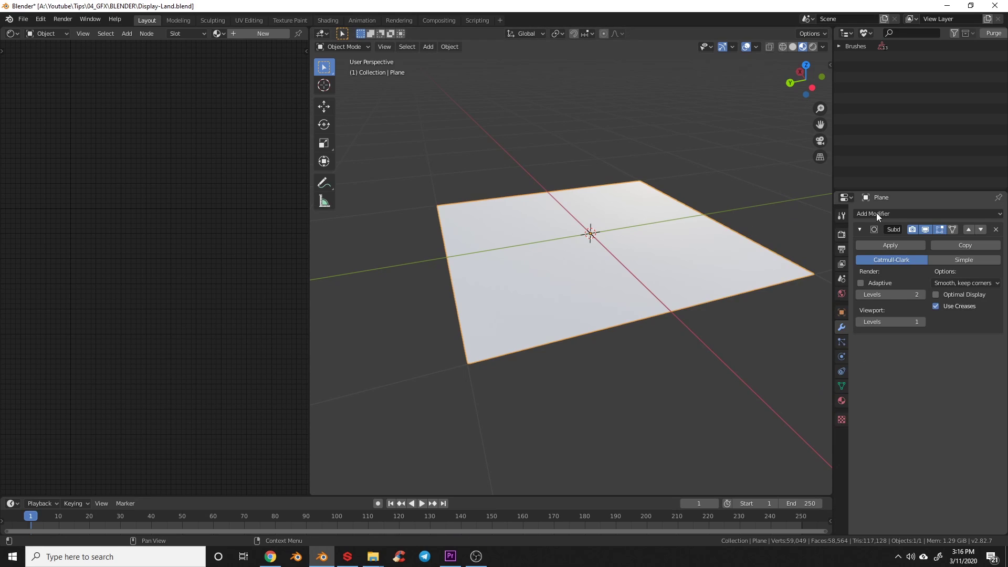
{"action": "left_click", "coordinate": [861, 283]}
{"action": "middle_click_drag", "start_coordinate": [710, 302], "coordinate": [669, 301], "text": "shift"}
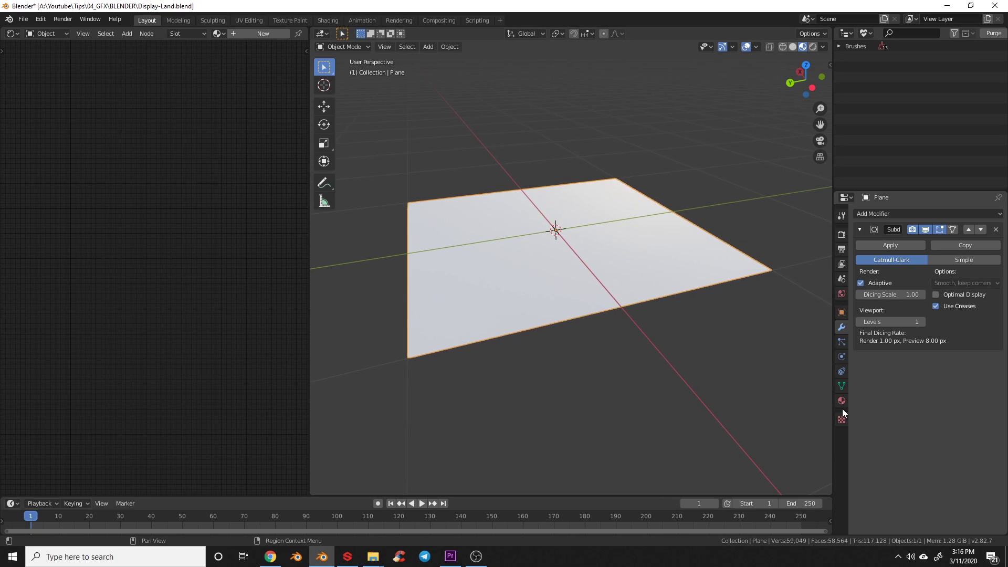
Create a new material on the plane and name it Ground
{"action": "left_click", "coordinate": [842, 402]}
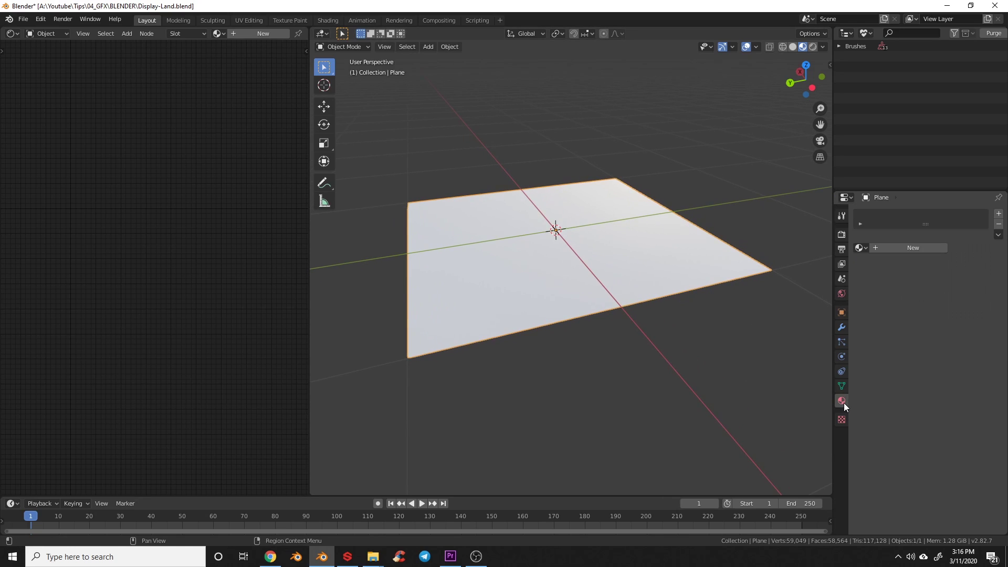
{"action": "left_click", "coordinate": [884, 247]}
{"action": "double_click", "coordinate": [885, 217]}
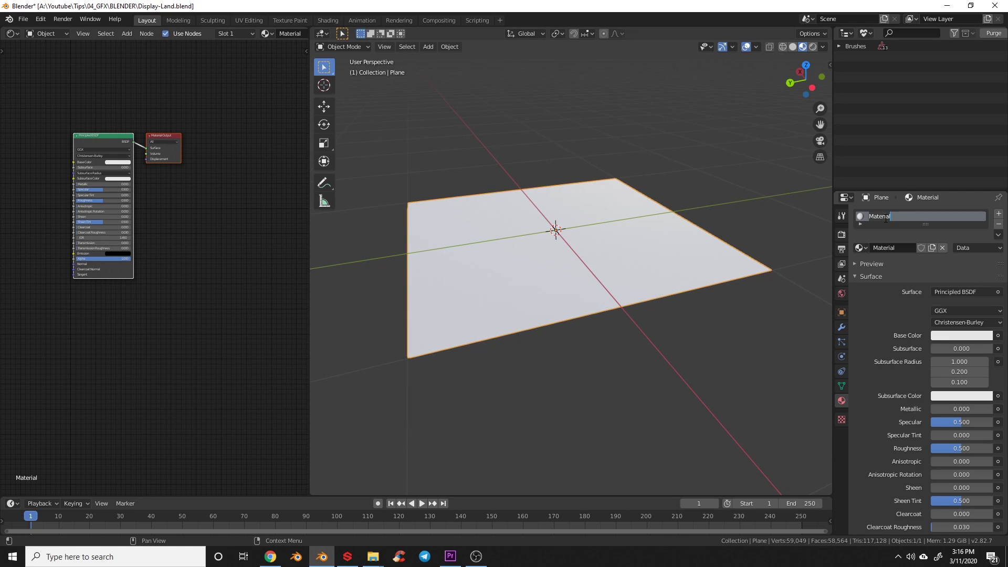
{"action": "type", "text": "Ground"}
{"action": "key", "text": "Return"}
Set the Ground material's surface displacement method to Displacement and Bump
{"action": "scroll", "coordinate": [872, 423], "scroll_direction": "down", "scroll_amount": 10}
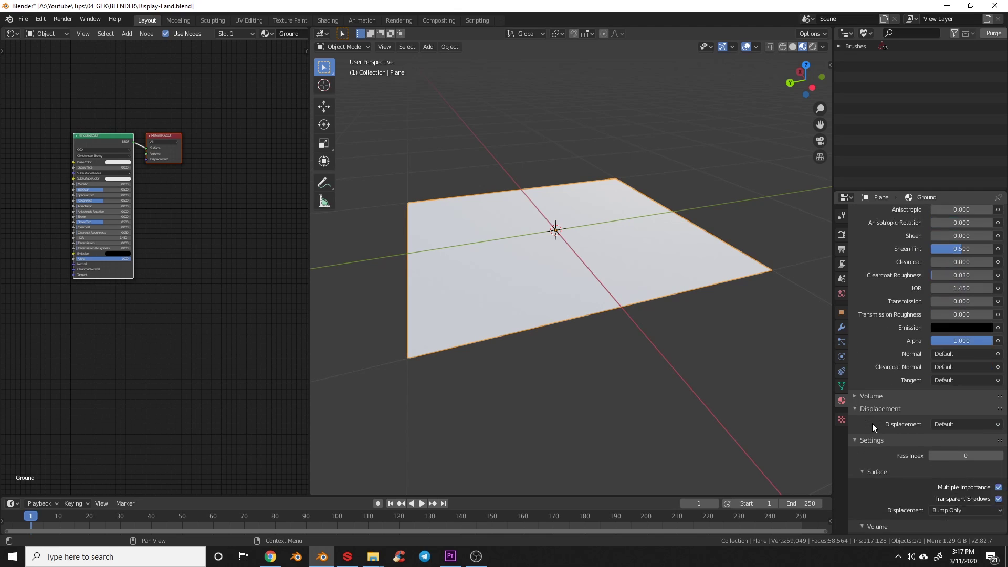
{"action": "scroll", "coordinate": [872, 424], "scroll_direction": "down", "scroll_amount": 1}
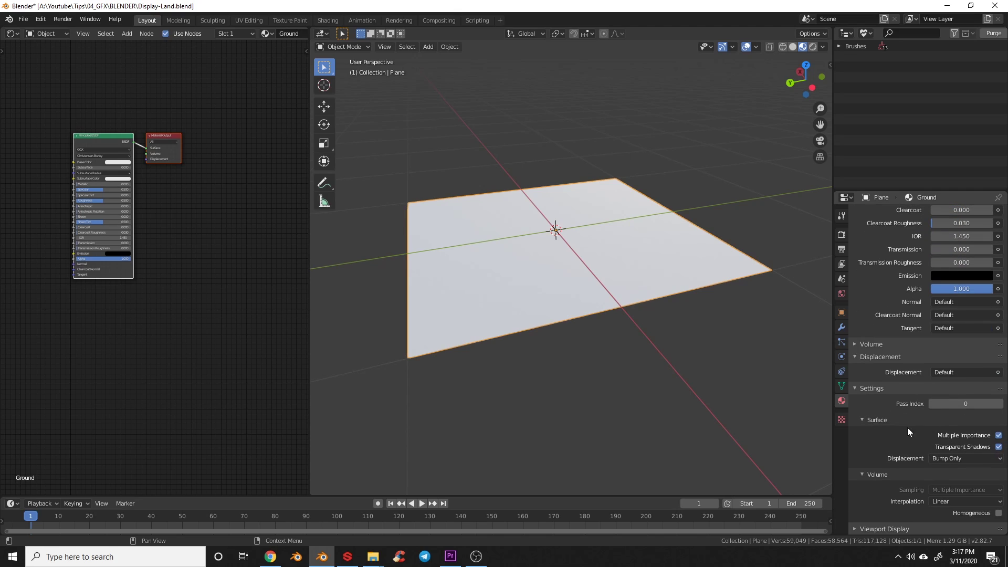
{"action": "left_click", "coordinate": [949, 458]}
{"action": "left_click", "coordinate": [952, 495]}
{"action": "scroll", "coordinate": [556, 308], "scroll_direction": "down", "scroll_amount": 2}
{"action": "middle_click_drag", "start_coordinate": [562, 322], "coordinate": [583, 352], "text": "shift"}
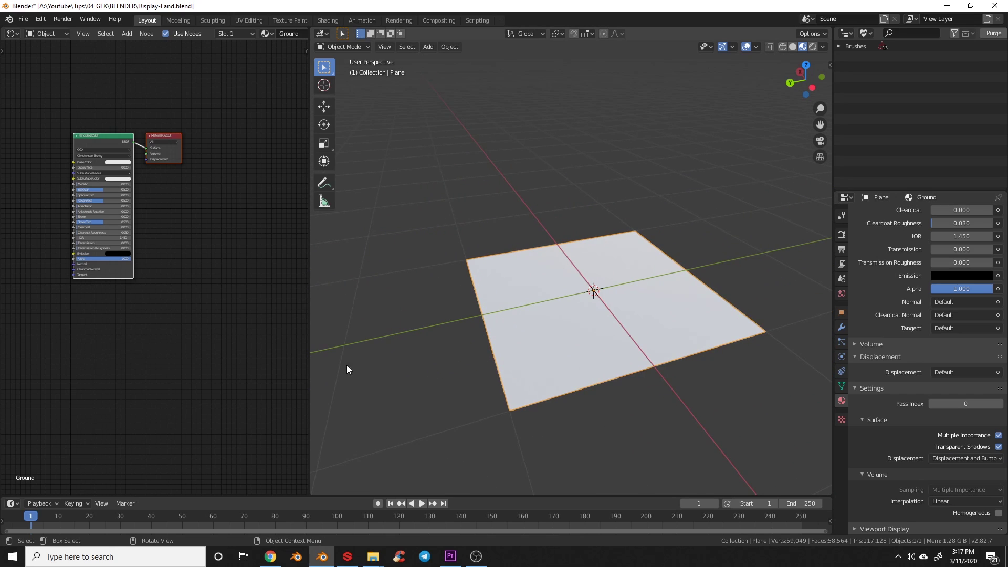
Widen the shader editor area to make more room for the Ground material's nodes
{"action": "middle_click_drag", "start_coordinate": [68, 266], "coordinate": [123, 275]}
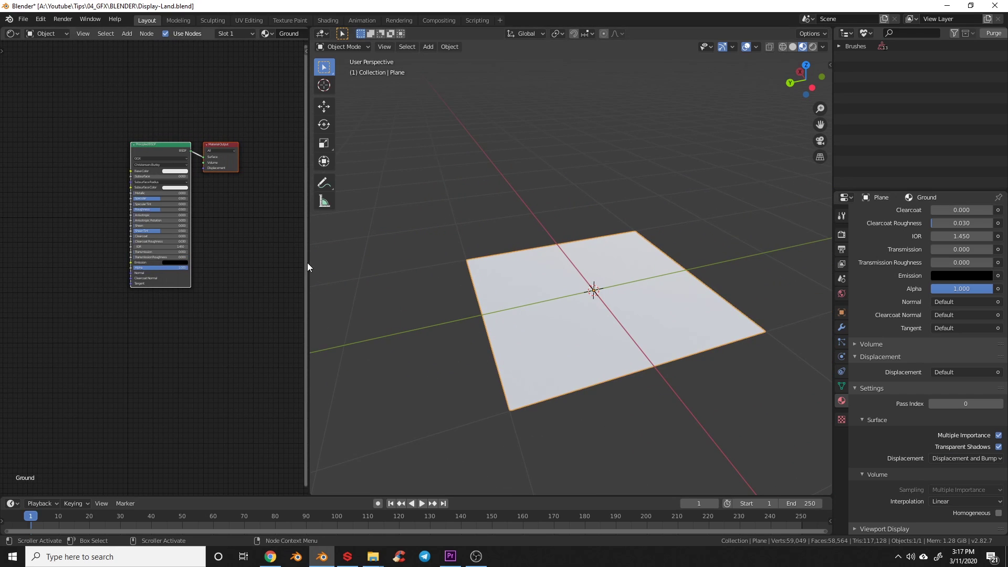
{"action": "left_click_drag", "start_coordinate": [307, 266], "coordinate": [468, 278]}
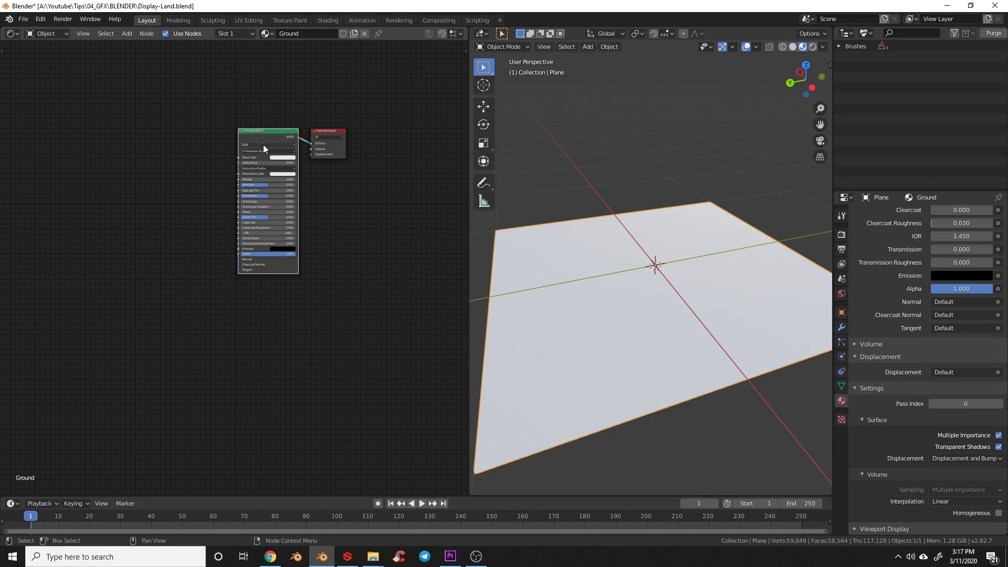
{"action": "middle_click_drag", "start_coordinate": [166, 210], "coordinate": [182, 209], "text": "shift"}
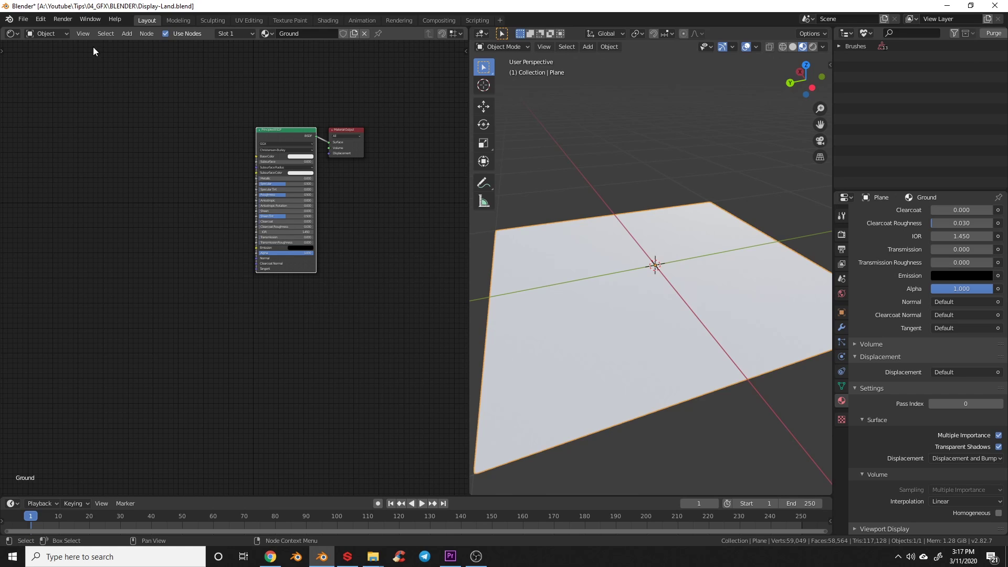
{"action": "left_click", "coordinate": [40, 20]}
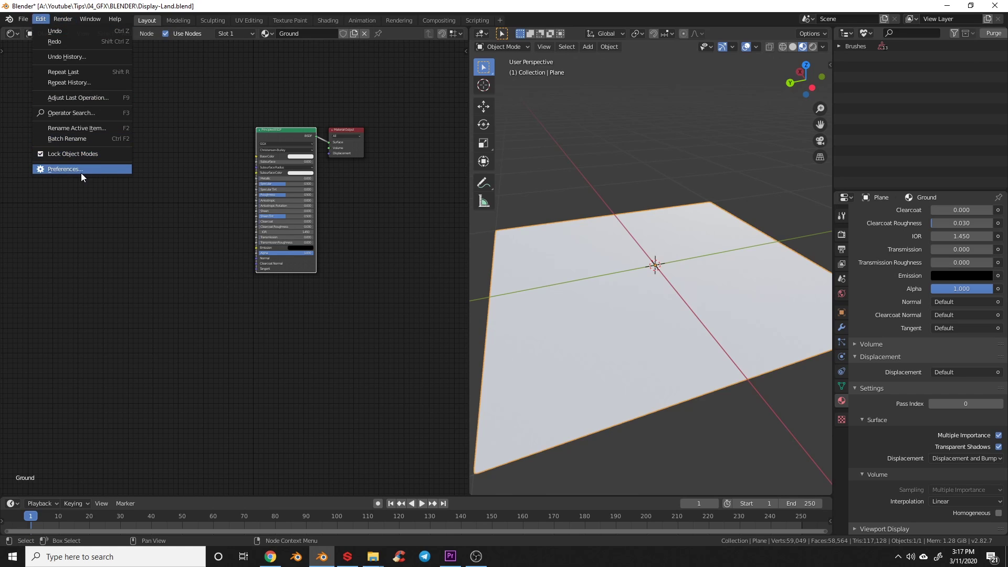
{"action": "middle_click_drag", "start_coordinate": [337, 272], "coordinate": [294, 308]}
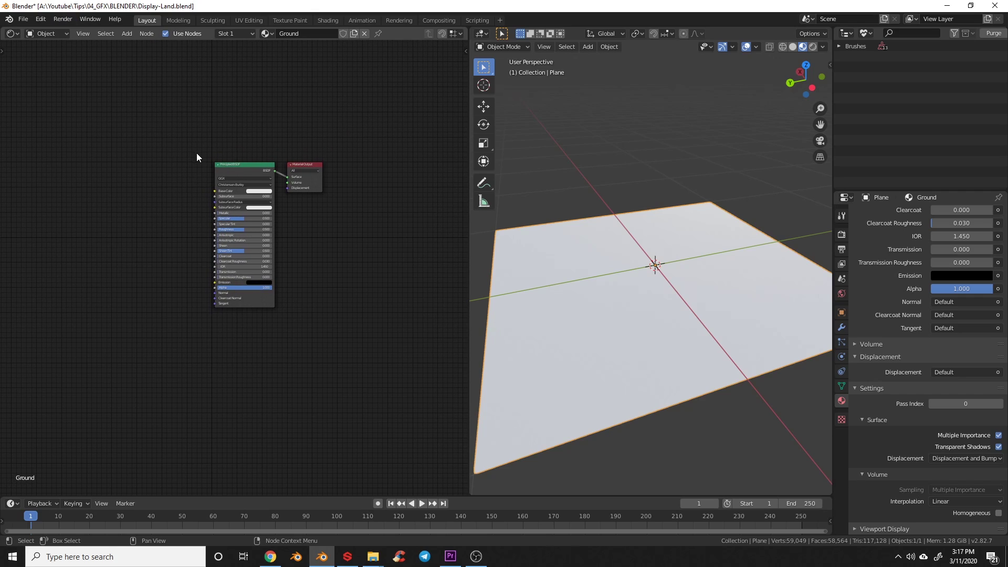
Run Principled Texture Setup on the Principled BSDF node with all five texture images from the Ground023_4K-JPG folder
{"action": "left_click", "coordinate": [228, 166]}
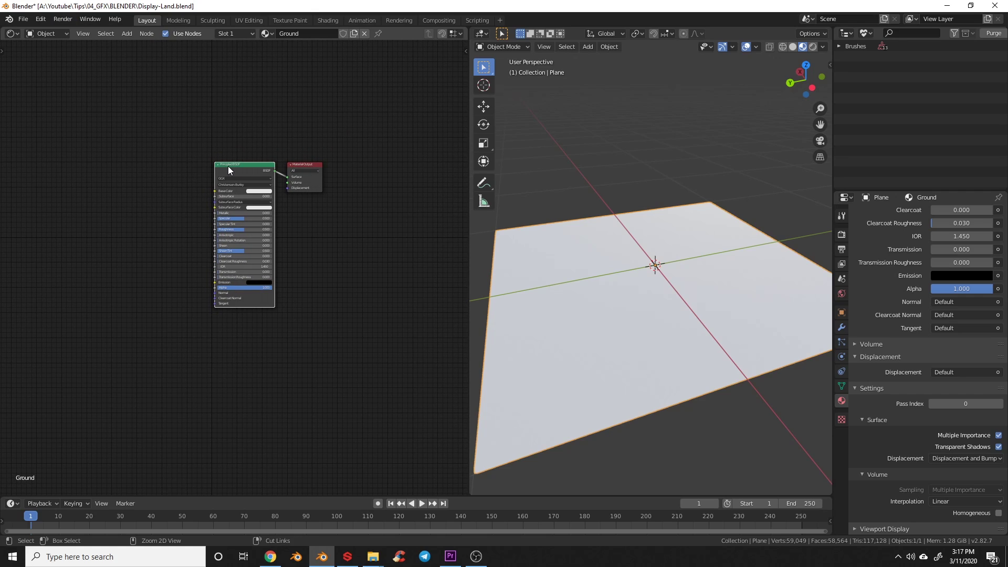
{"action": "key", "text": "ctrl+shift+t"}
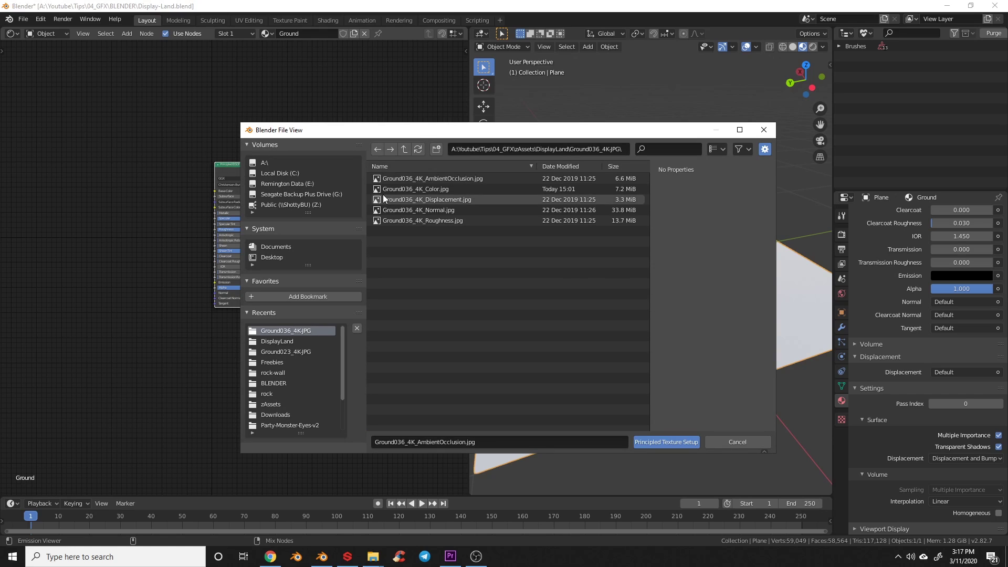
{"action": "left_click", "coordinate": [404, 151]}
{"action": "left_click", "coordinate": [418, 179]}
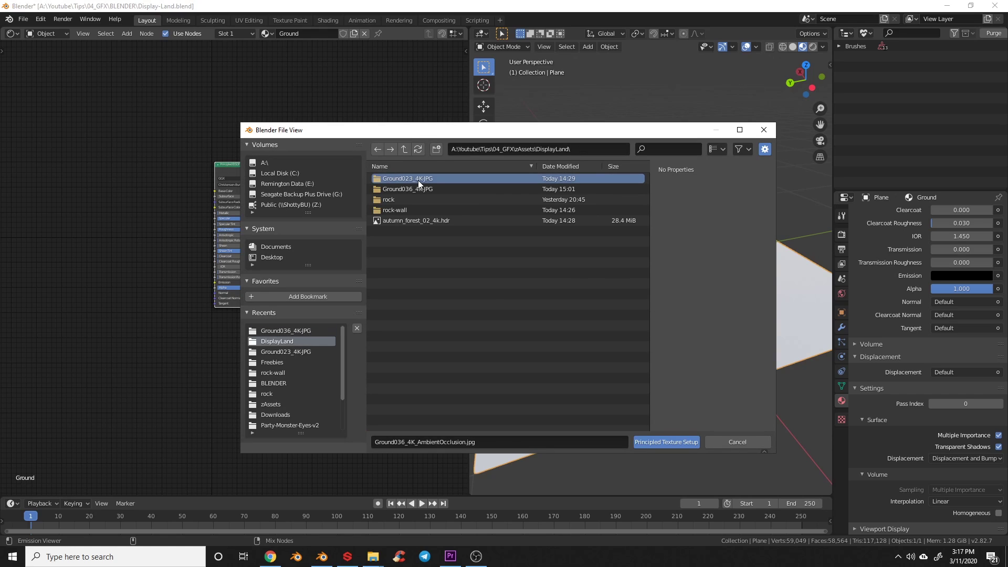
{"action": "double_click", "coordinate": [426, 180]}
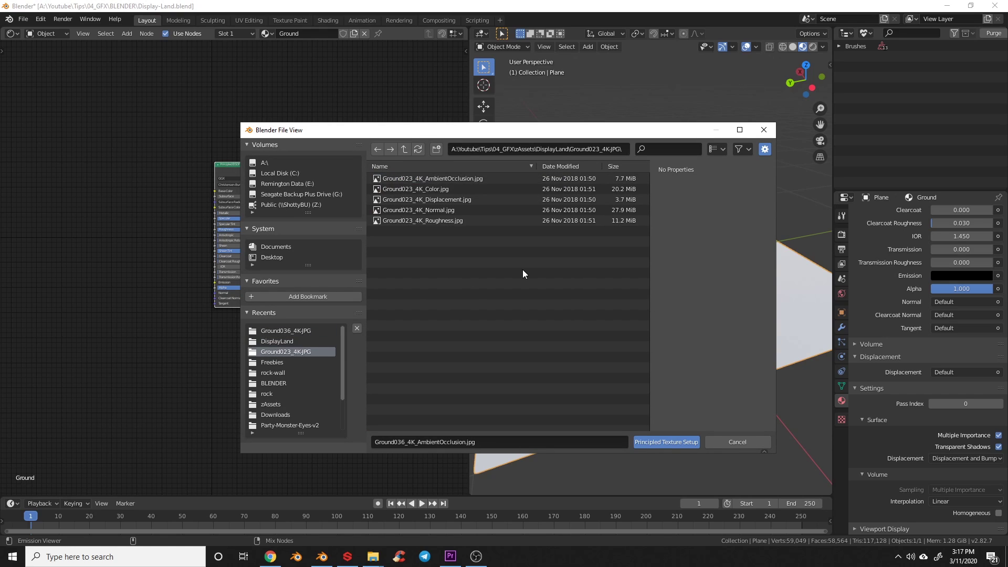
{"action": "left_click_drag", "start_coordinate": [531, 270], "coordinate": [372, 158]}
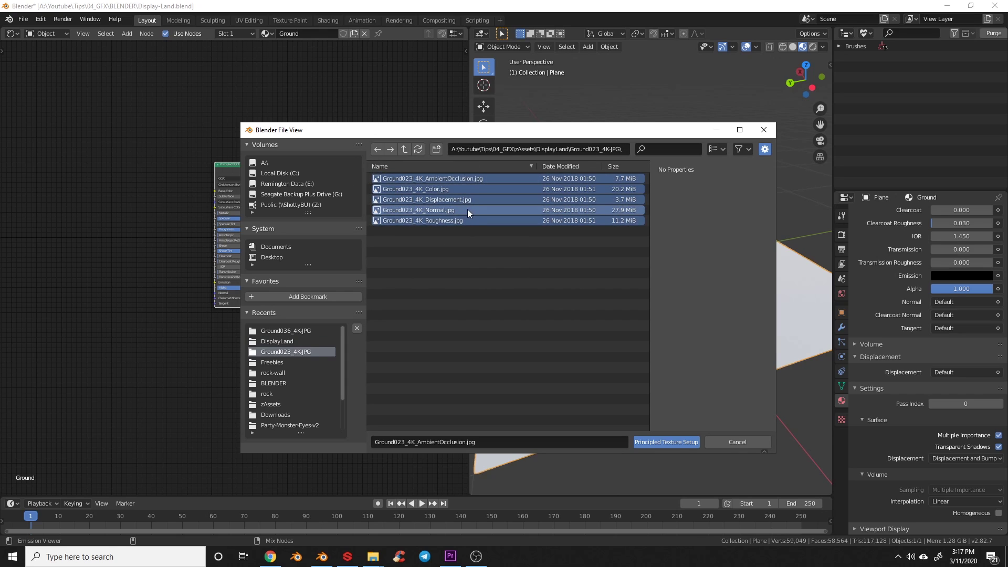
{"action": "left_click", "coordinate": [667, 442]}
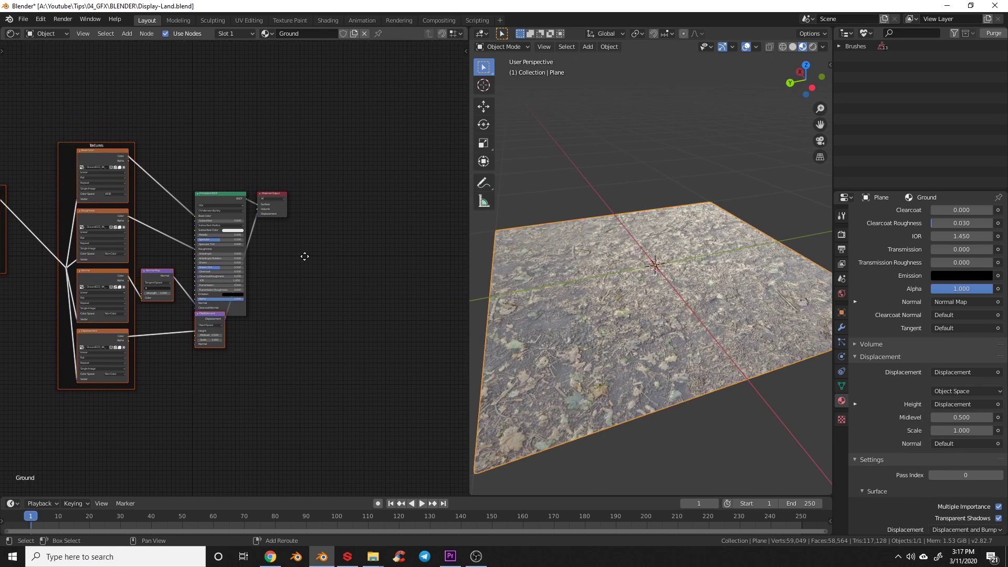
Spread the Principled BSDF, Displacement and Material Output nodes apart
{"action": "middle_click_drag", "start_coordinate": [291, 234], "coordinate": [319, 224]}
{"action": "left_click_drag", "start_coordinate": [255, 185], "coordinate": [293, 136]}
{"action": "scroll", "coordinate": [293, 308], "scroll_direction": "up", "scroll_amount": 2}
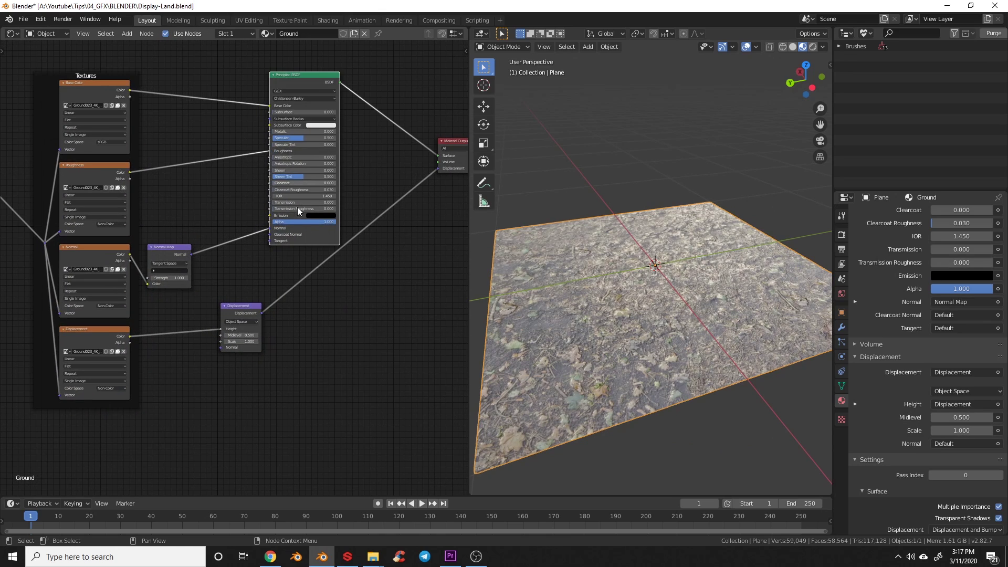
Add a second Principled BSDF node in the empty space below the existing Ground023 texture setup
{"action": "scroll", "coordinate": [392, 241], "scroll_direction": "down", "scroll_amount": 2}
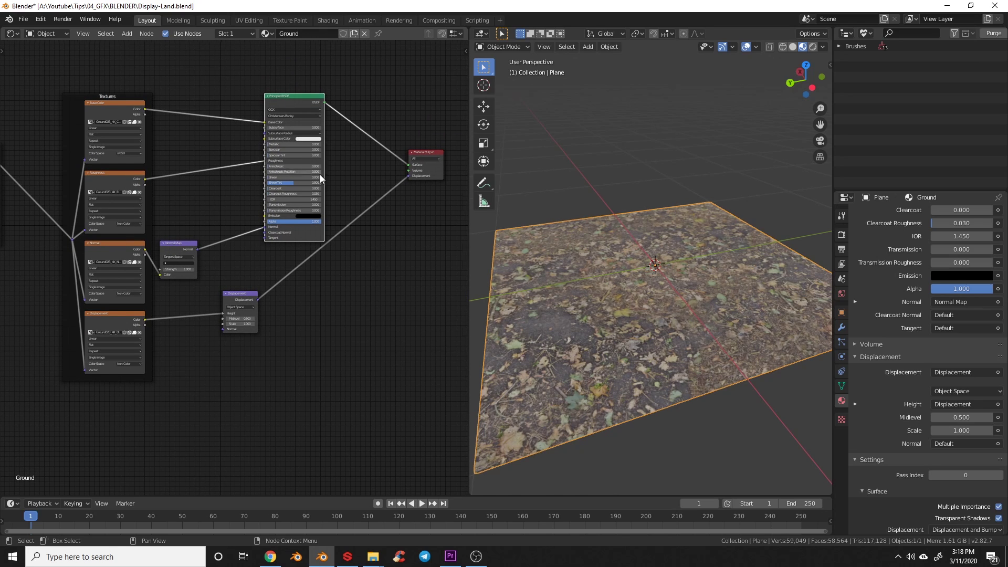
{"action": "scroll", "coordinate": [280, 319], "scroll_direction": "down", "scroll_amount": 1}
{"action": "middle_click_drag", "start_coordinate": [281, 319], "coordinate": [268, 248]}
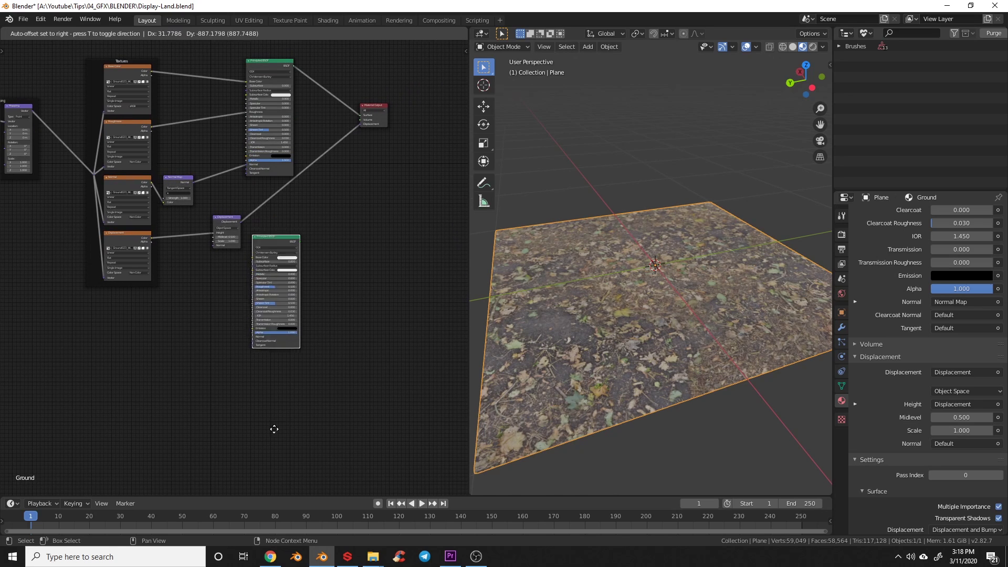
{"action": "left_click", "coordinate": [267, 51]}
{"action": "middle_click_drag", "start_coordinate": [268, 344], "coordinate": [282, 286]}
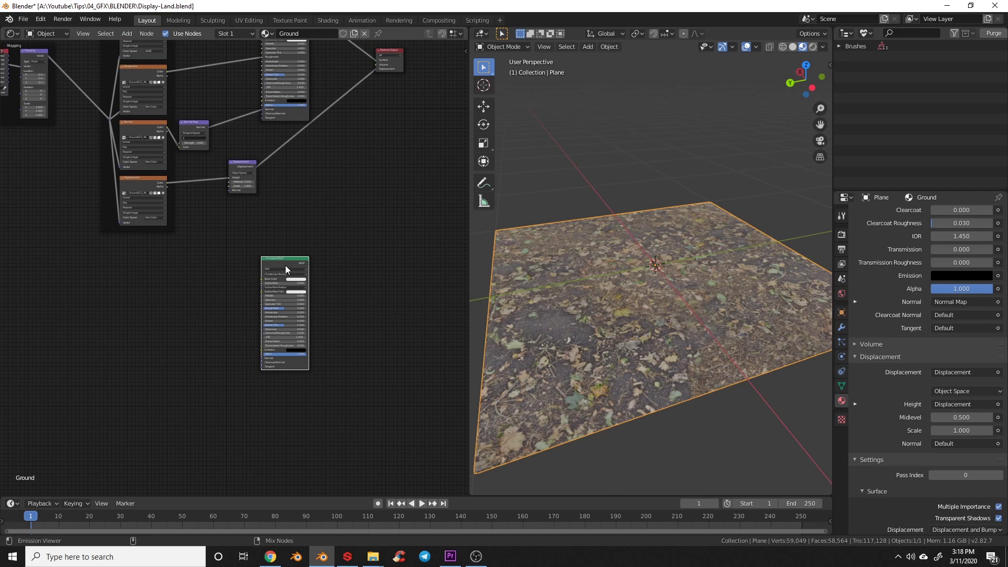
Run Principled Texture Setup on the new Principled BSDF with all five images from the Ground036_4K-JPG folder
{"action": "key", "text": "ctrl+shift+t"}
{"action": "left_click", "coordinate": [405, 149]}
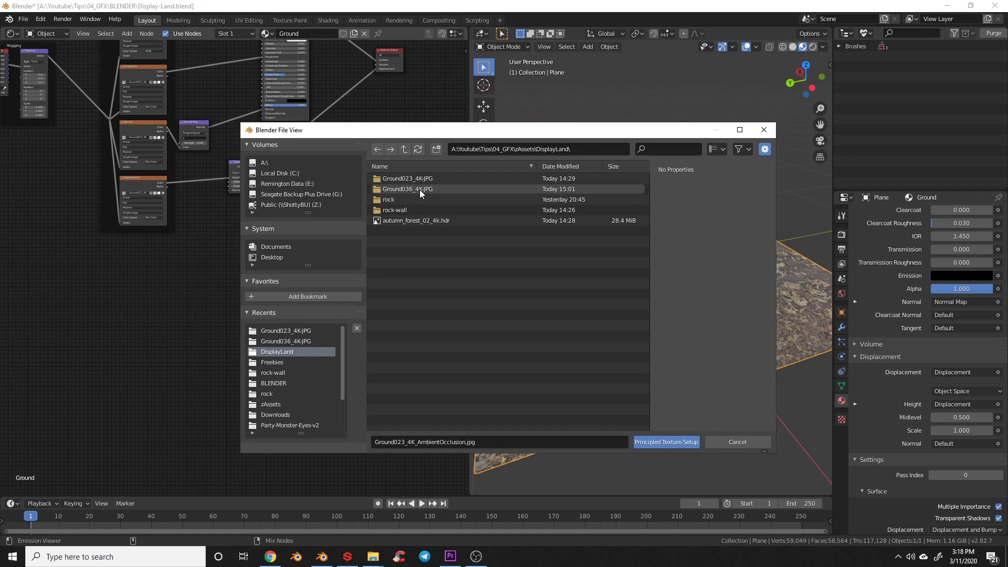
{"action": "double_click", "coordinate": [420, 190]}
{"action": "left_click_drag", "start_coordinate": [427, 159], "coordinate": [428, 159]}
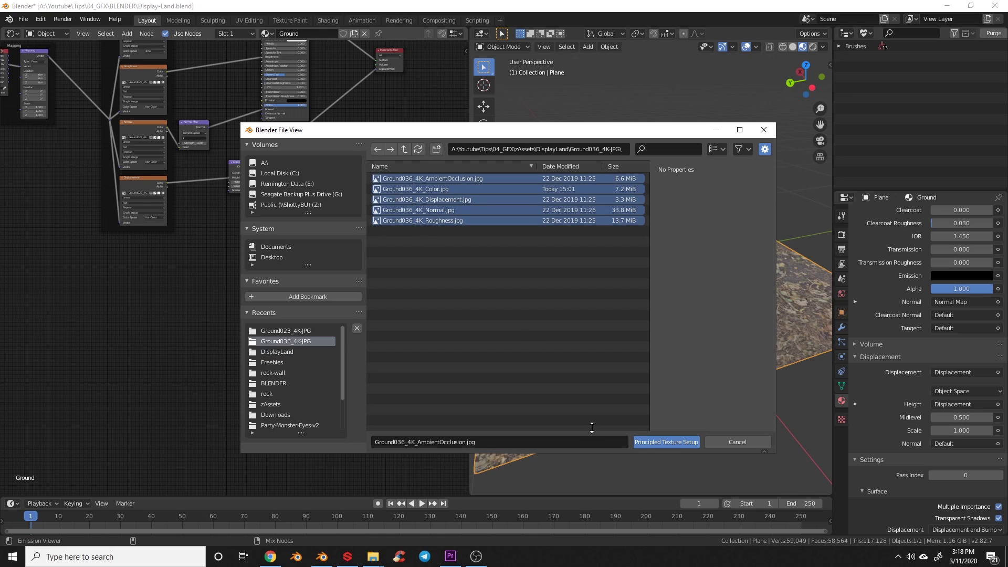
{"action": "left_click", "coordinate": [656, 439]}
Arrange the Ground036 node group below the Ground023 group and move the Material Output node farther away from both
{"action": "left_click_drag", "start_coordinate": [30, 261], "coordinate": [361, 387]}
{"action": "left_click", "coordinate": [290, 273]}
{"action": "left_click_drag", "start_coordinate": [289, 264], "coordinate": [260, 294]}
{"action": "left_click", "coordinate": [342, 224]}
{"action": "middle_click_drag", "start_coordinate": [323, 232], "coordinate": [274, 265]}
{"action": "left_click_drag", "start_coordinate": [312, 116], "coordinate": [400, 197]}
{"action": "middle_click_drag", "start_coordinate": [260, 287], "coordinate": [268, 269]}
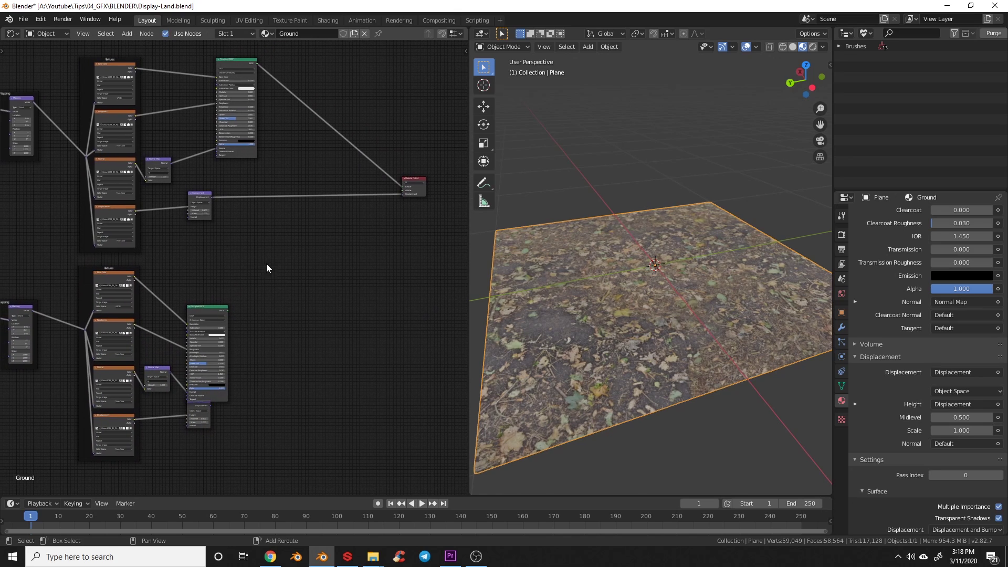
Move the Ground023 Displacement node closer to the Material Output and delete the Ground036 setup's Displacement node
{"action": "left_click_drag", "start_coordinate": [199, 198], "coordinate": [340, 254]}
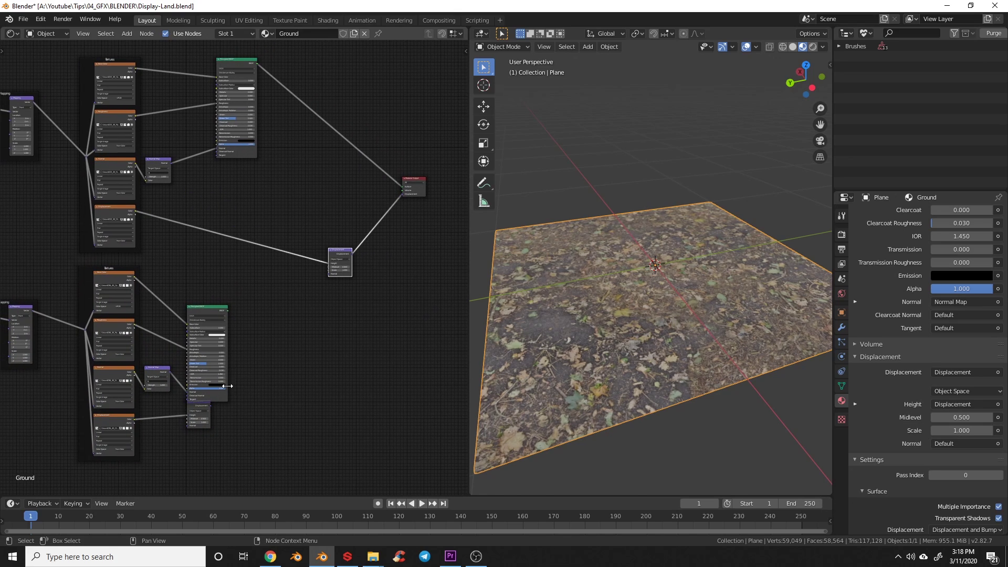
{"action": "left_click", "coordinate": [199, 412]}
{"action": "key", "text": "x"}
Insert a MixRGB node before the Displacement node's Height and connect the Ground036 displacement texture to its Color2
{"action": "scroll", "coordinate": [294, 344], "scroll_direction": "up", "scroll_amount": 1}
{"action": "key", "text": "shift+a"}
{"action": "left_click", "coordinate": [298, 338]}
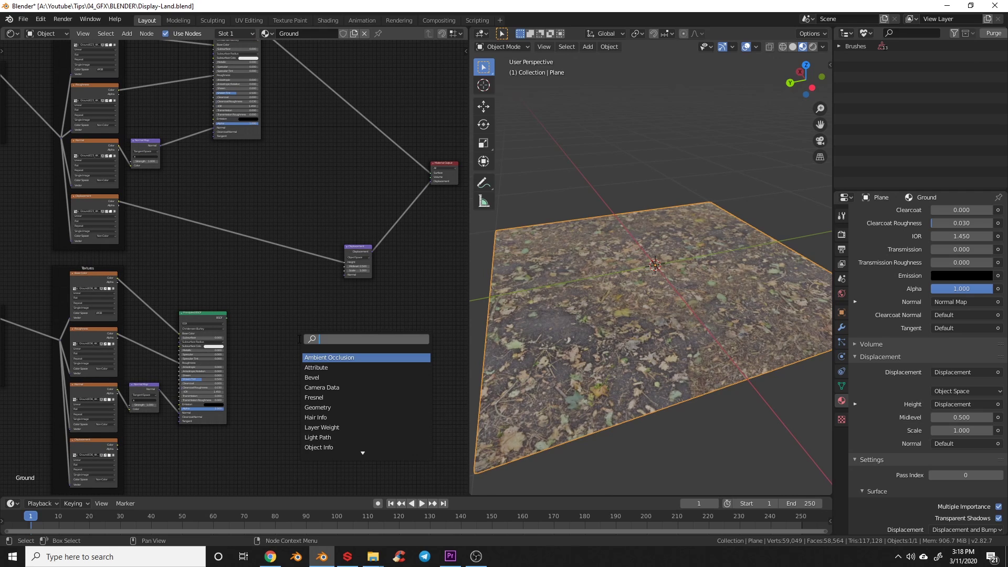
{"action": "type", "text": "mix"}
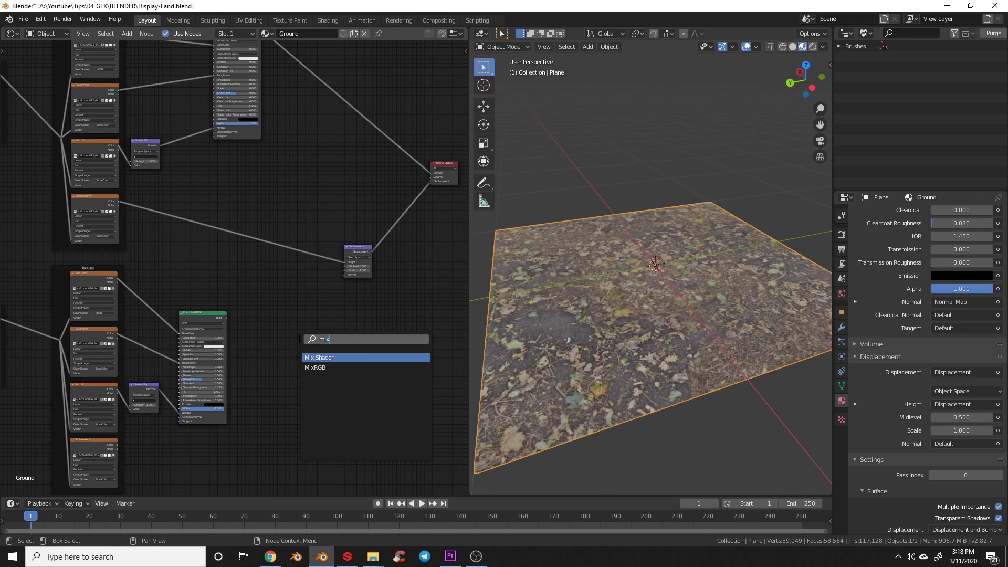
{"action": "key", "text": "Return"}
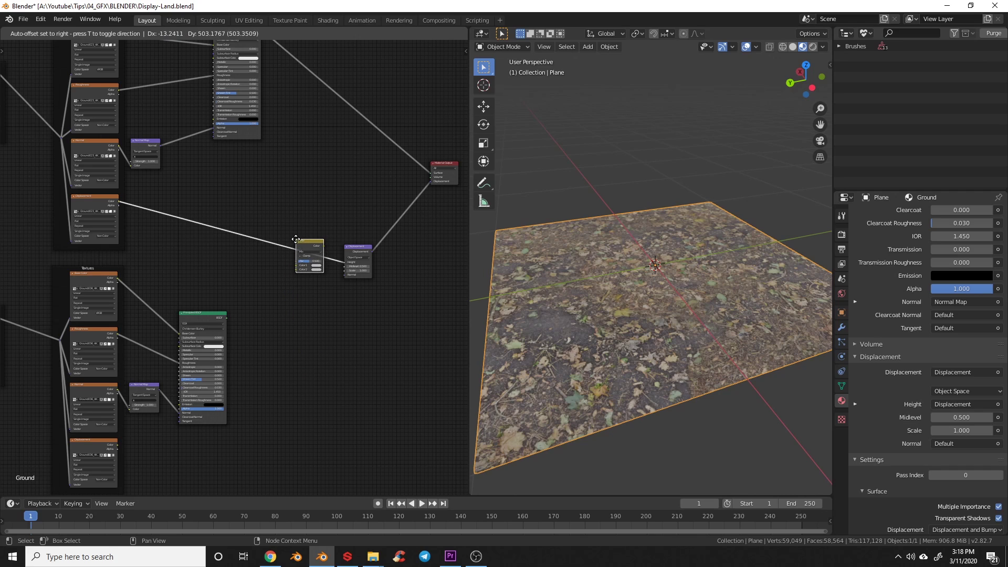
{"action": "left_click", "coordinate": [296, 240]}
{"action": "scroll", "coordinate": [291, 266], "scroll_direction": "up", "scroll_amount": 1}
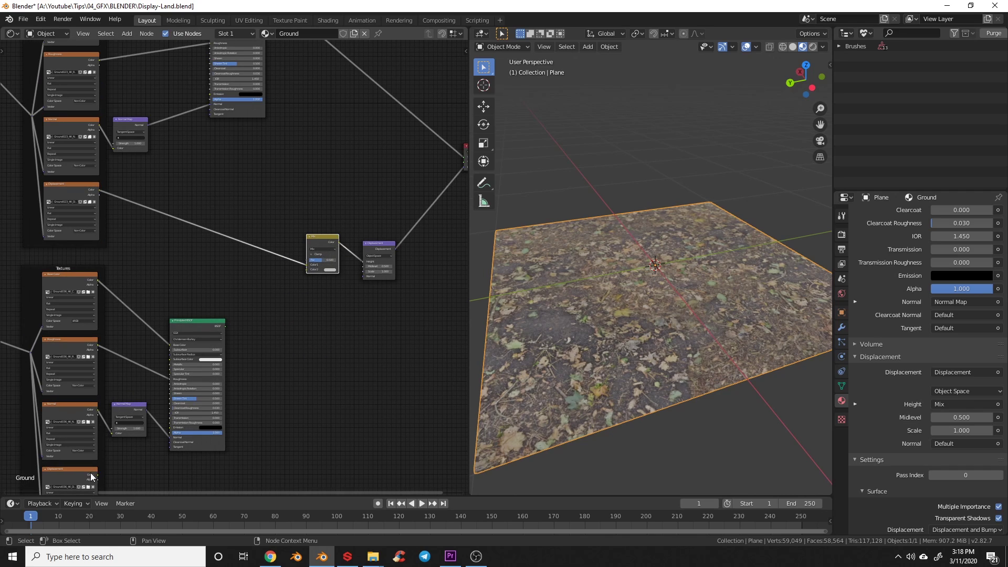
{"action": "left_click_drag", "start_coordinate": [98, 475], "coordinate": [310, 269]}
{"action": "middle_click_drag", "start_coordinate": [322, 254], "coordinate": [304, 344]}
Move the Material Output node farther out and add a Mix Shader node between it and the Principled BSDF nodes
{"action": "middle_click_drag", "start_coordinate": [297, 218], "coordinate": [229, 313]}
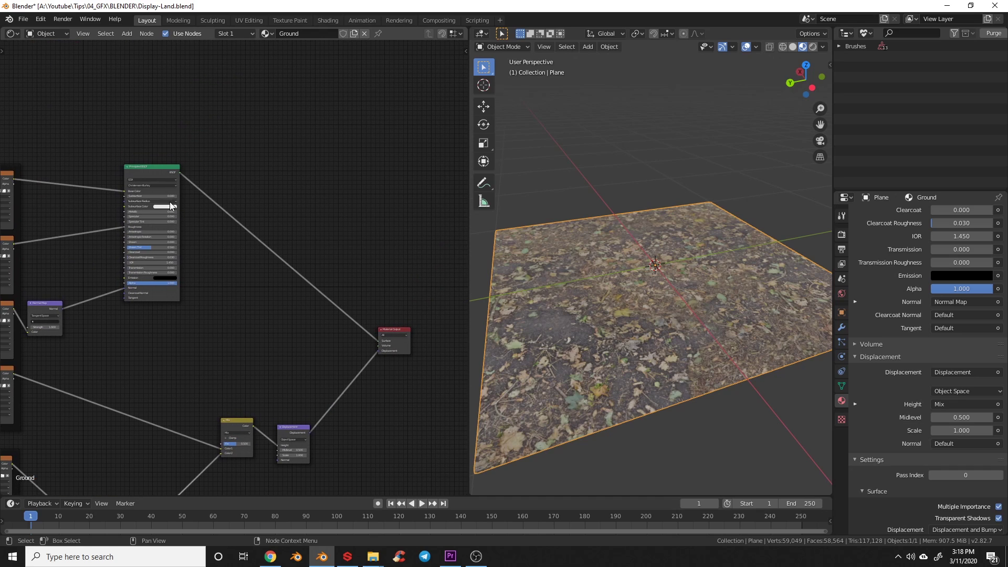
{"action": "middle_click_drag", "start_coordinate": [389, 330], "coordinate": [304, 305]}
{"action": "left_click_drag", "start_coordinate": [306, 312], "coordinate": [449, 290]}
{"action": "middle_click_drag", "start_coordinate": [382, 363], "coordinate": [375, 332]}
{"action": "key", "text": "shift+a"}
{"action": "type", "text": "mix"}
{"action": "key", "text": "Return"}
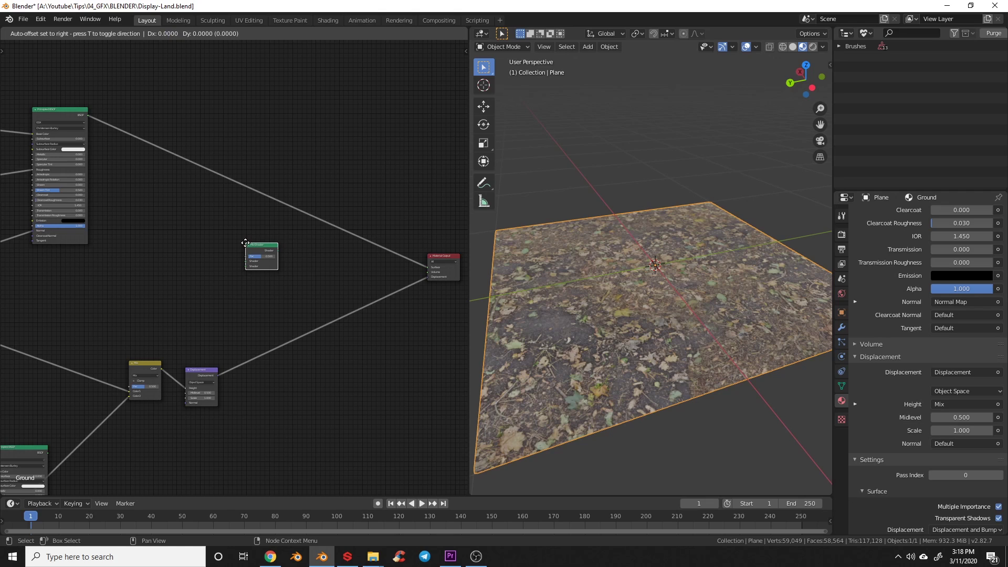
{"action": "left_click", "coordinate": [292, 252]}
Blend both Principled BSDF nodes through the Mix Shader into the Material Output's Surface, and save the file
{"action": "middle_click_drag", "start_coordinate": [293, 252], "coordinate": [325, 197]}
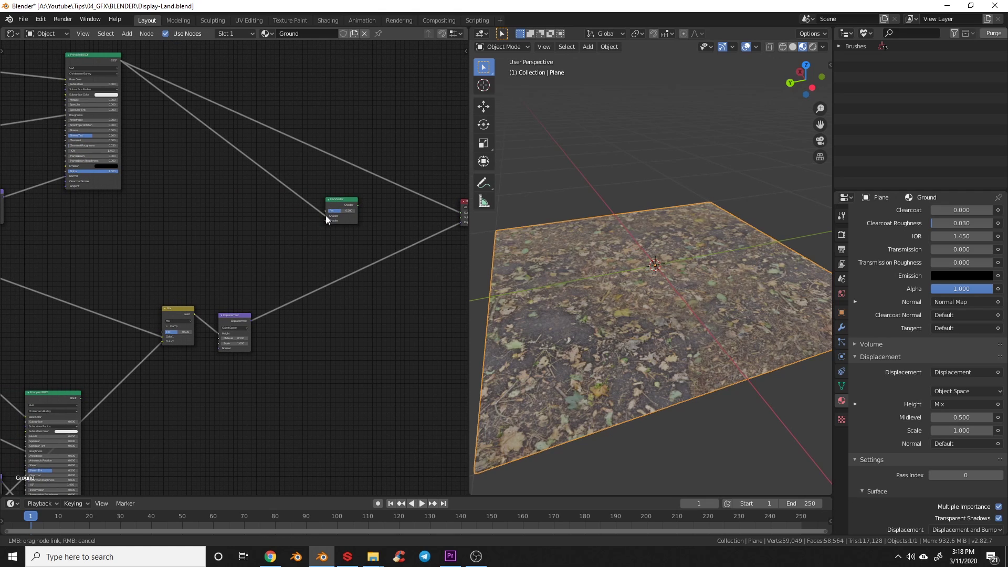
{"action": "middle_click_drag", "start_coordinate": [20, 472], "coordinate": [109, 369]}
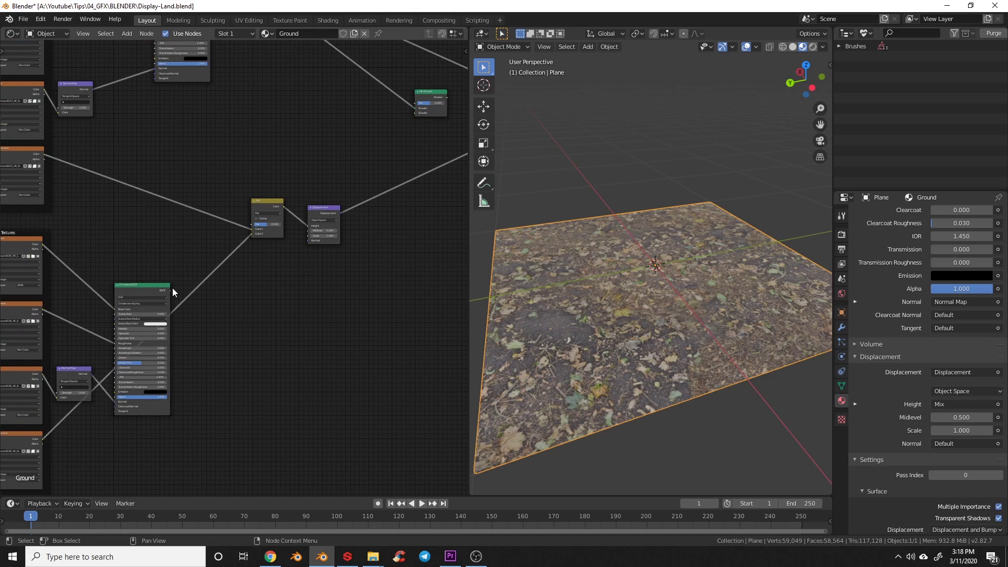
{"action": "left_click_drag", "start_coordinate": [170, 291], "coordinate": [415, 112]}
{"action": "middle_click_drag", "start_coordinate": [385, 152], "coordinate": [254, 233]}
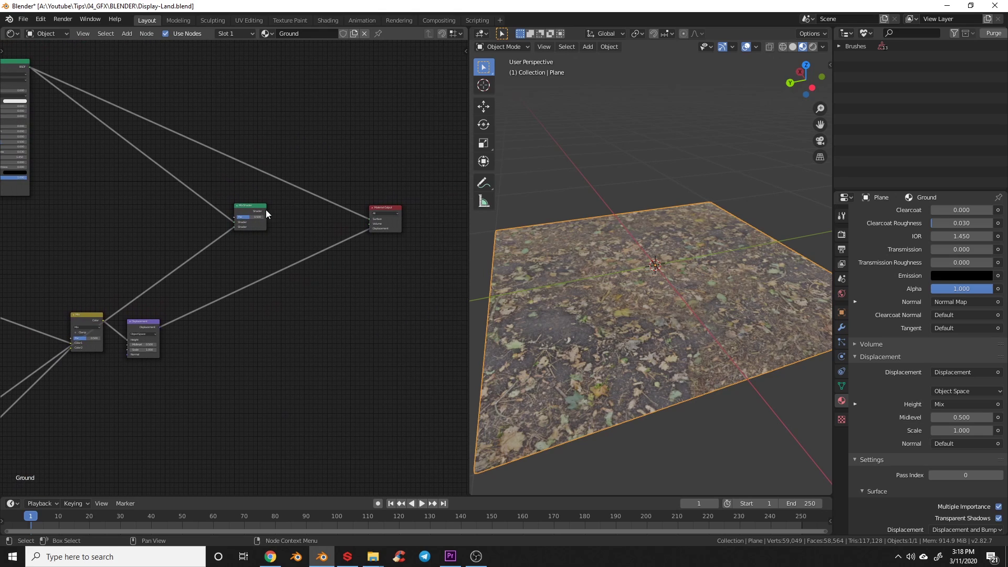
{"action": "left_click_drag", "start_coordinate": [266, 211], "coordinate": [370, 219]}
{"action": "middle_click_drag", "start_coordinate": [274, 225], "coordinate": [330, 179]}
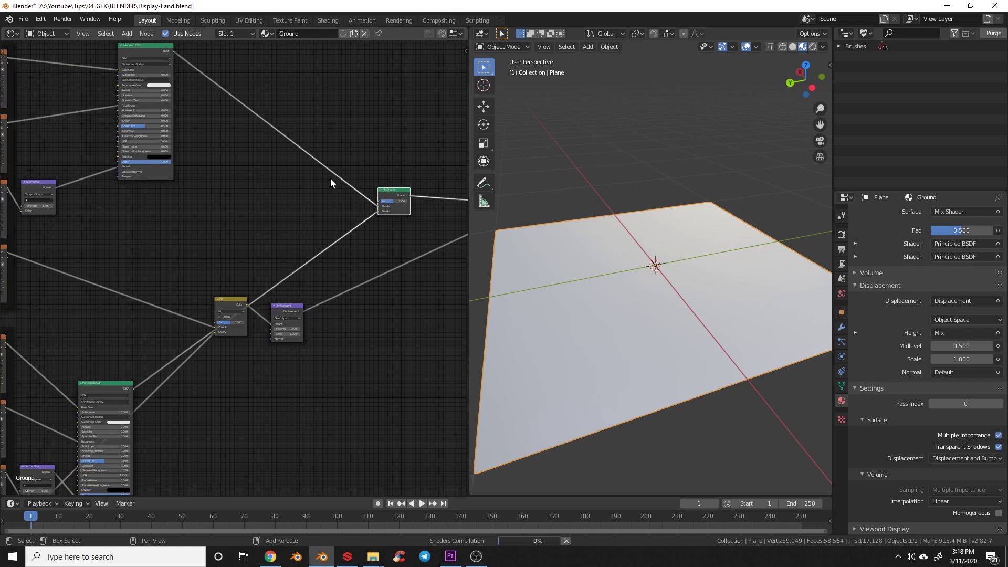
{"action": "key", "text": "ctrl+s"}
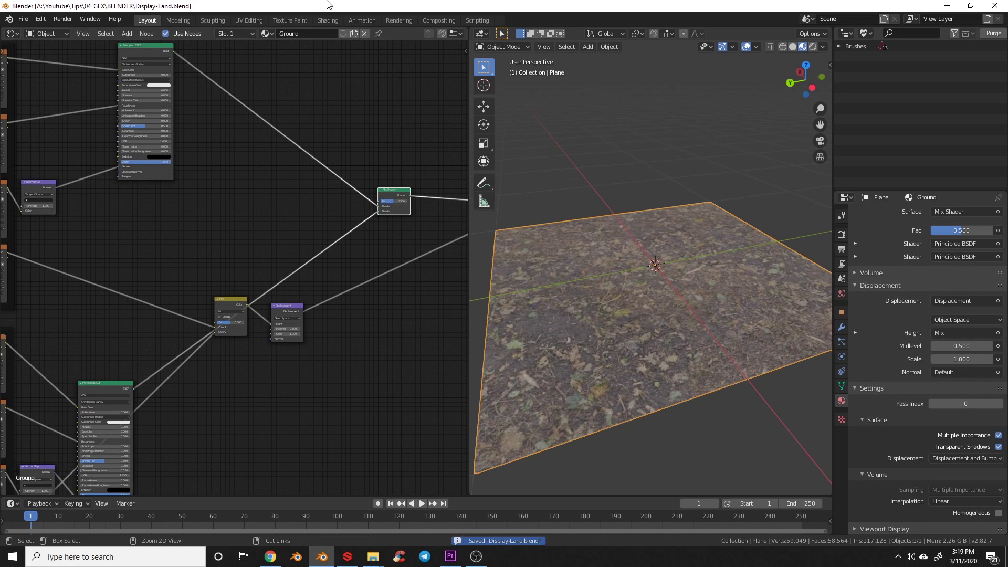
Reposition the Mix Shader, Material Output, MixRGB and Displacement nodes so the connections are easier to follow
{"action": "scroll", "coordinate": [307, 315], "scroll_direction": "down", "scroll_amount": 2}
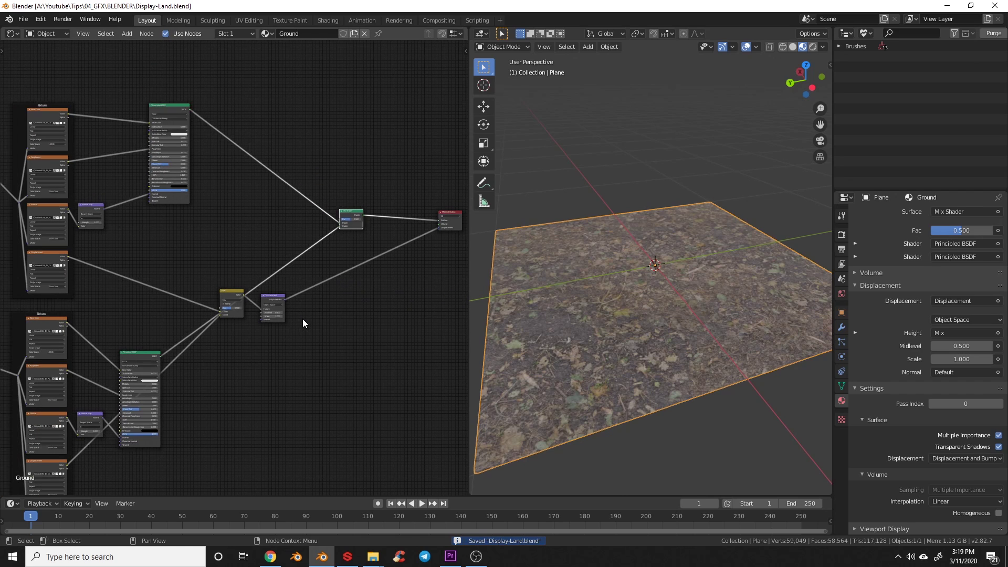
{"action": "middle_click_drag", "start_coordinate": [351, 225], "coordinate": [229, 185]}
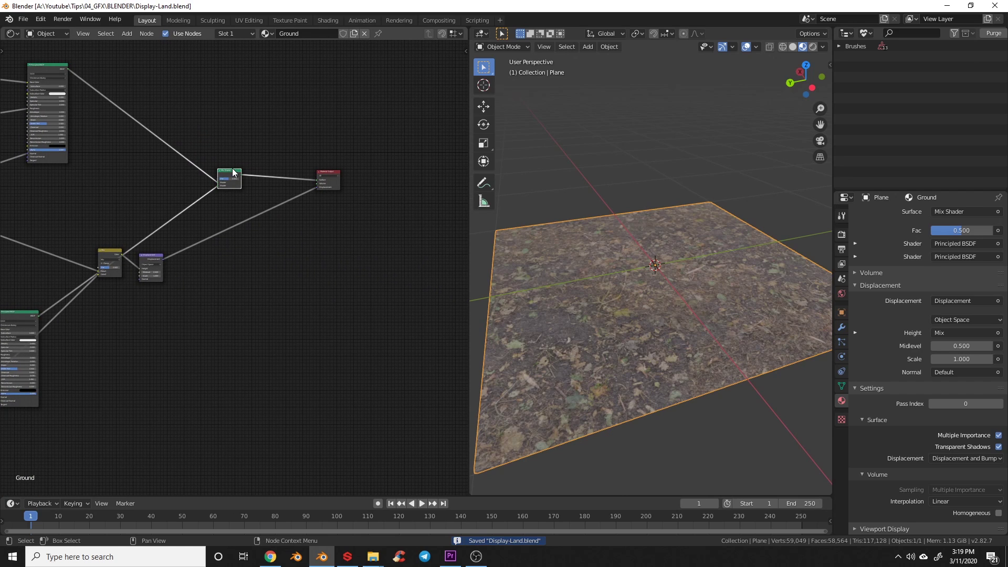
{"action": "left_click_drag", "start_coordinate": [233, 177], "coordinate": [228, 160]}
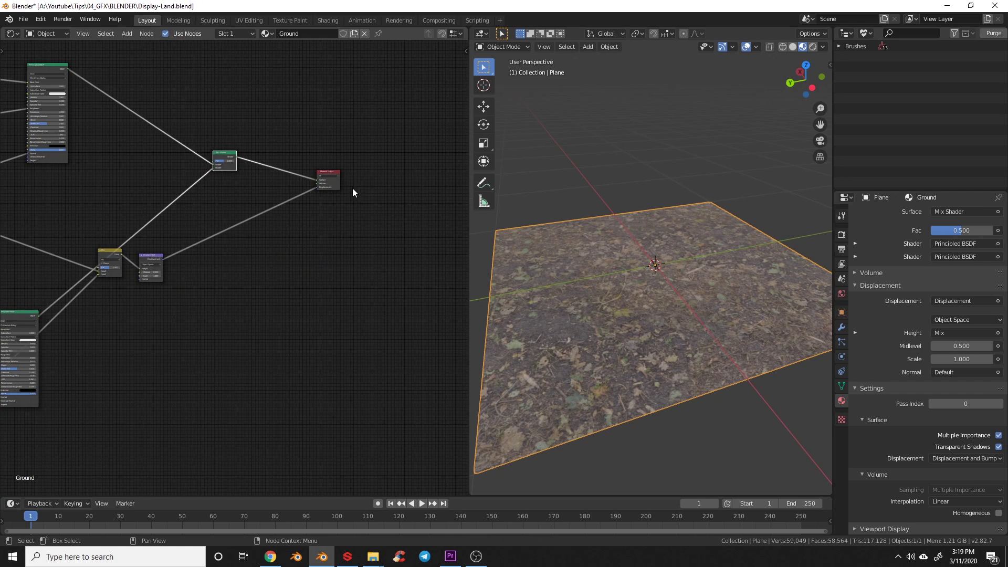
{"action": "left_click", "coordinate": [355, 170]}
{"action": "left_click_drag", "start_coordinate": [336, 175], "coordinate": [307, 171]}
{"action": "left_click", "coordinate": [149, 260]}
{"action": "left_click", "coordinate": [109, 257], "text": "shift"}
{"action": "left_click_drag", "start_coordinate": [153, 260], "coordinate": [210, 296]}
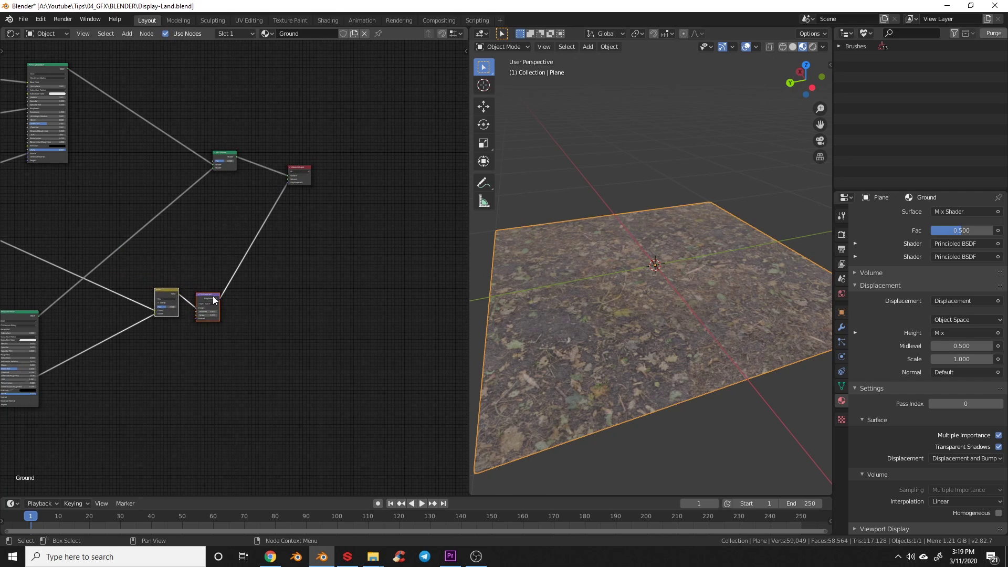
{"action": "middle_click_drag", "start_coordinate": [270, 326], "coordinate": [310, 319]}
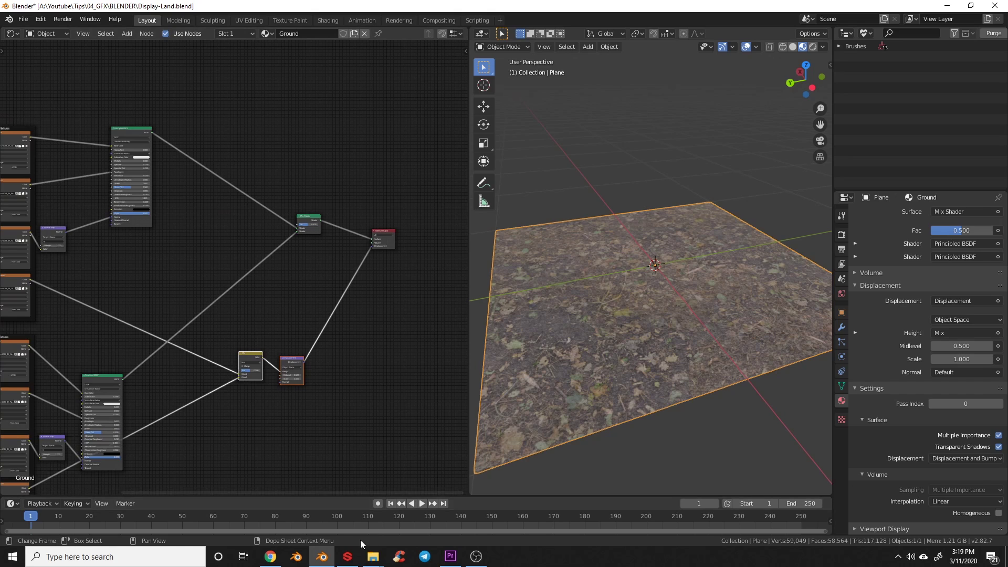
Bring SplatMap.png from the file explorer into the node tree as an image texture and set its color space to Non-Color
{"action": "left_click", "coordinate": [373, 556]}
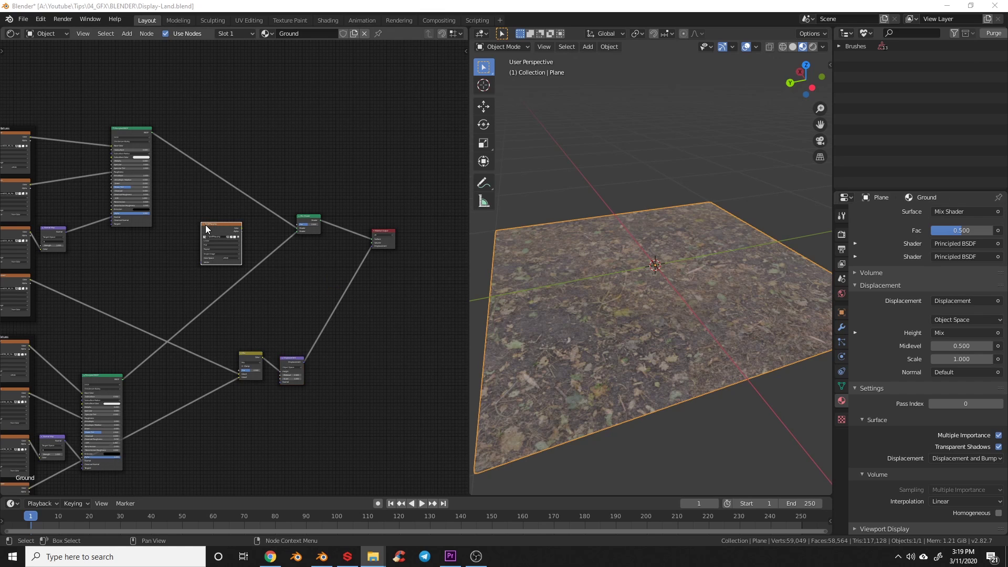
{"action": "scroll", "coordinate": [222, 254], "scroll_direction": "up", "scroll_amount": 3}
{"action": "left_click", "coordinate": [219, 250]}
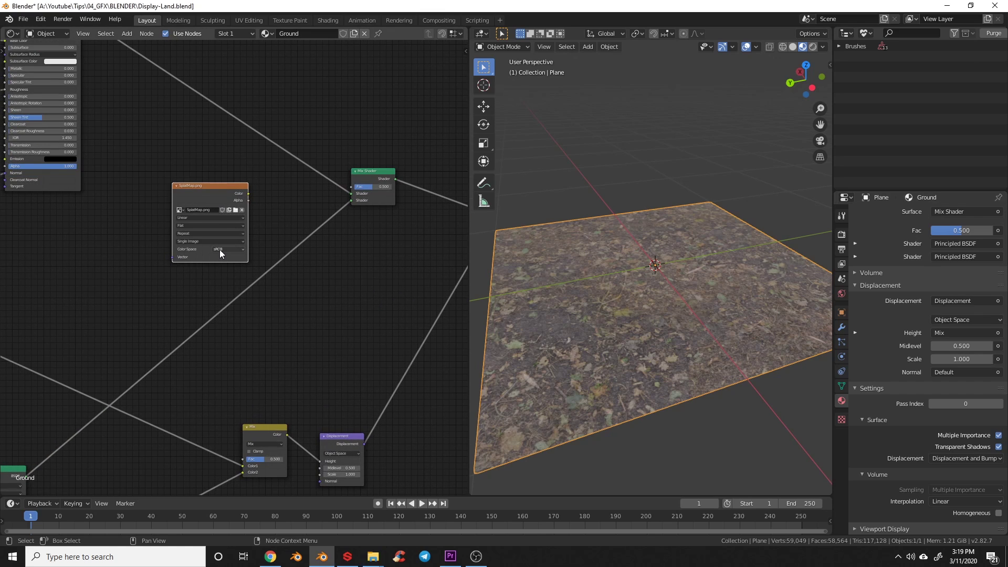
{"action": "left_click", "coordinate": [241, 276]}
Connect the SplatMap.png color output to the Fac inputs of the Mix Shader and the MixRGB node
{"action": "left_click_drag", "start_coordinate": [247, 193], "coordinate": [353, 187]}
{"action": "middle_click_drag", "start_coordinate": [317, 292], "coordinate": [271, 228]}
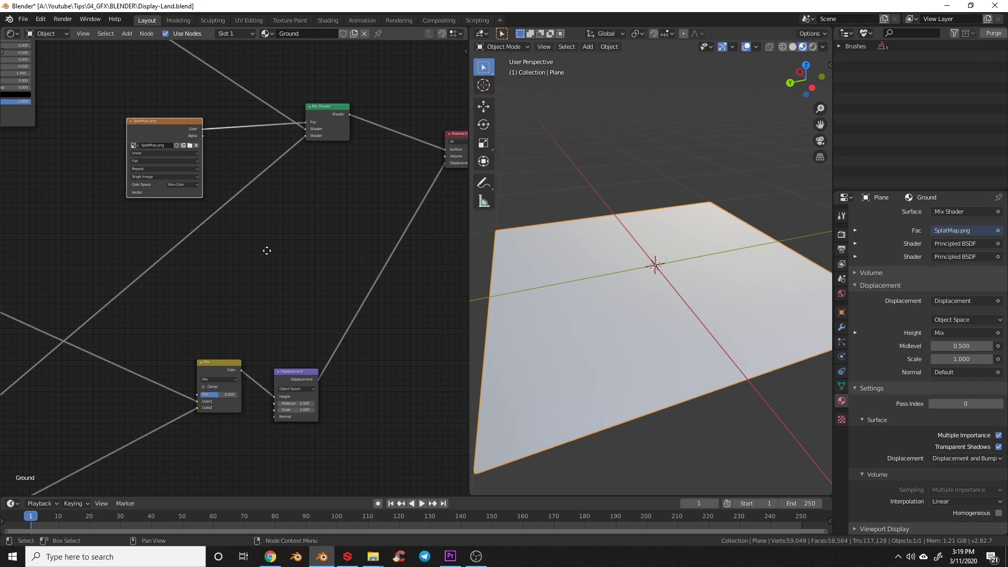
{"action": "left_click_drag", "start_coordinate": [203, 130], "coordinate": [203, 397]}
{"action": "middle_click_drag", "start_coordinate": [254, 290], "coordinate": [269, 299]}
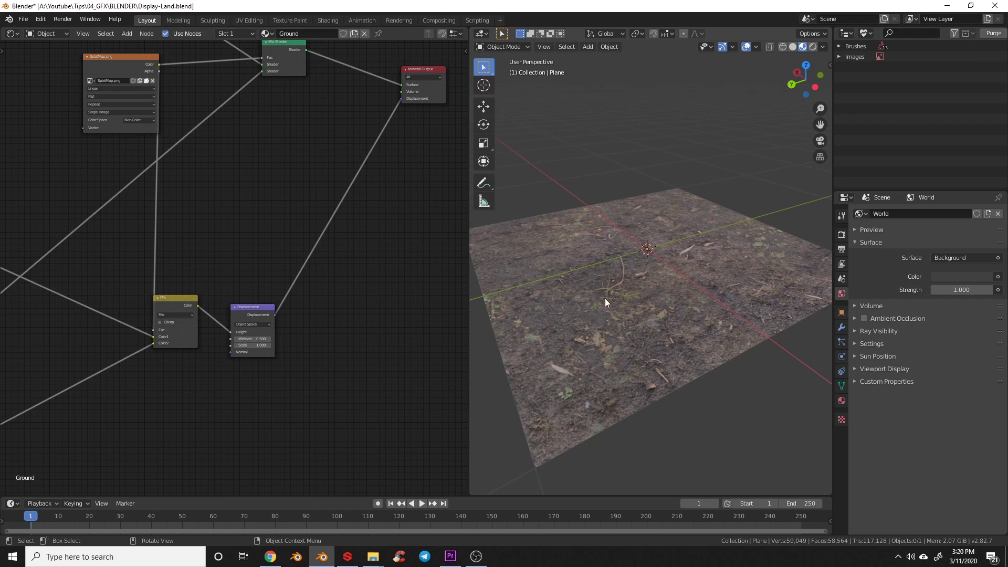
Switch the viewport to rendered shading and examine the displaced ground from a lower angle
{"action": "key", "text": "z"}
{"action": "left_click", "coordinate": [607, 275]}
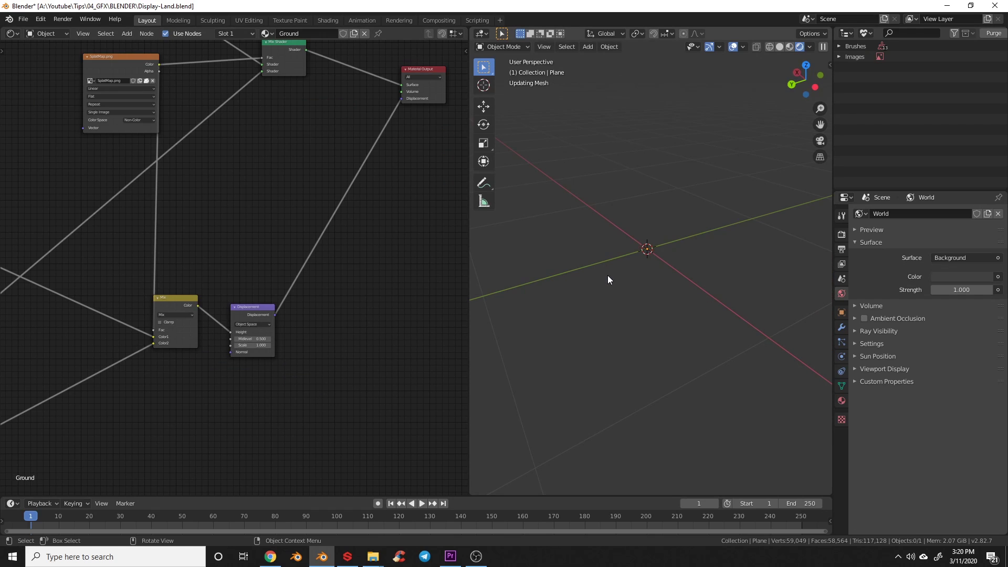
{"action": "middle_click_drag", "start_coordinate": [292, 256], "coordinate": [244, 310]}
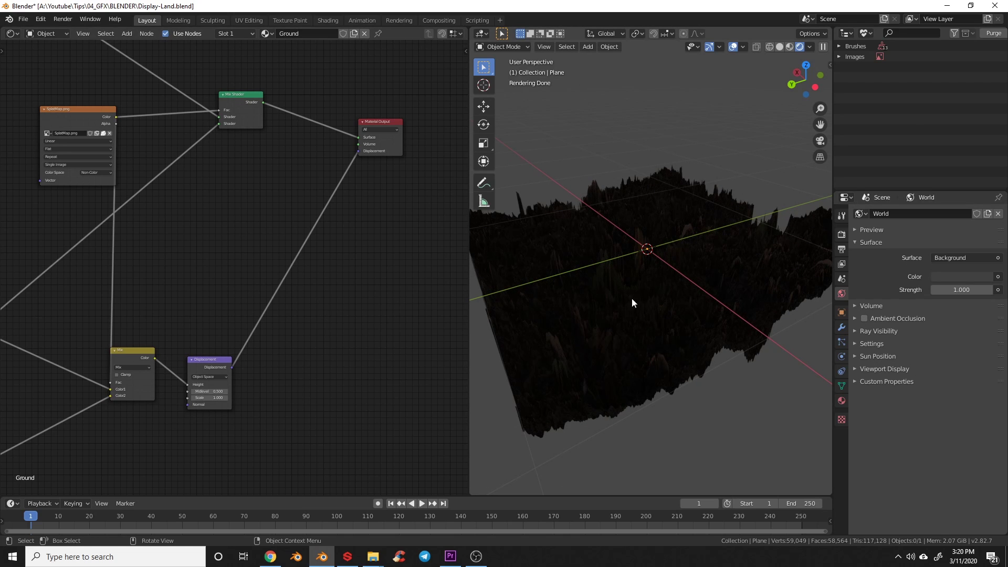
{"action": "mouse_move", "coordinate": [582, 329]}
{"action": "middle_mouse_down"}
{"action": "mouse_move", "coordinate": [598, 330]}
{"action": "mouse_move", "coordinate": [549, 272]}
{"action": "middle_mouse_up"}
Set the Displacement node's scale to 0.1 and check the rendered ground from another angle
{"action": "left_click", "coordinate": [210, 397]}
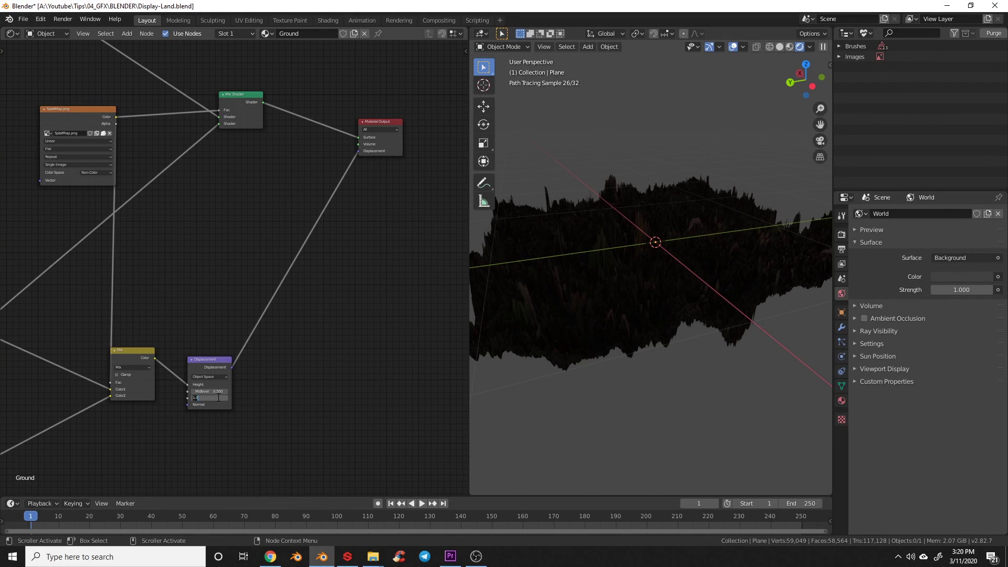
{"action": "type", "text": ".1"}
{"action": "key", "text": "Return"}
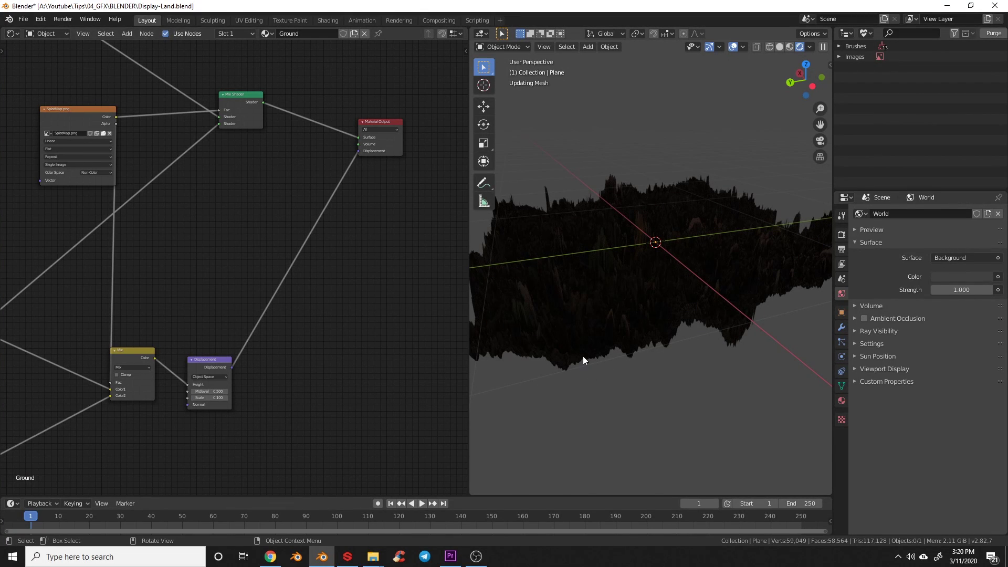
{"action": "middle_click_drag", "start_coordinate": [577, 323], "coordinate": [651, 340]}
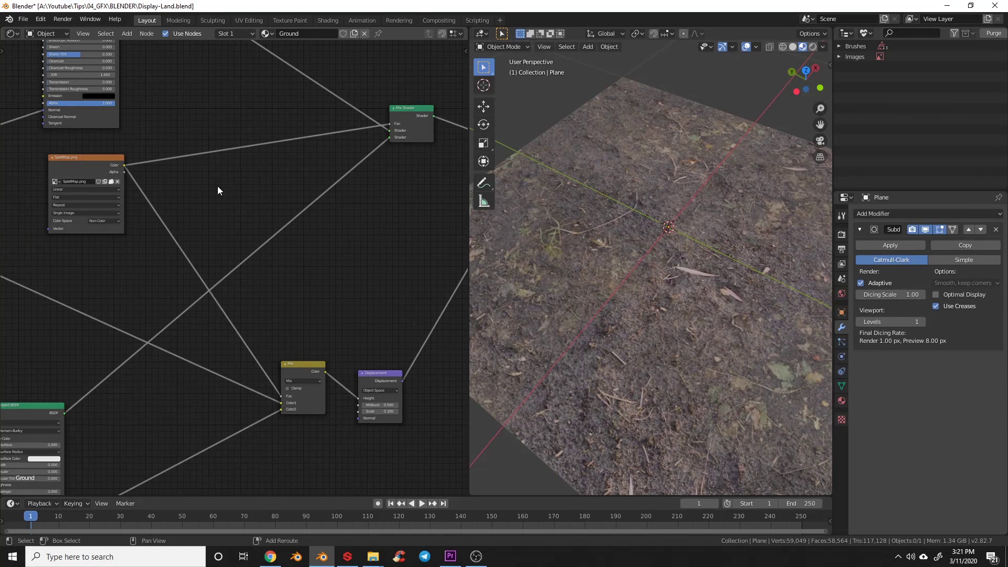
Insert a ColorRamp between SplatMap.png and the Mix Shader's Fac, and connect it to the MixRGB node's Fac as well
{"action": "key", "text": "shift+a"}
{"action": "left_click", "coordinate": [207, 188]}
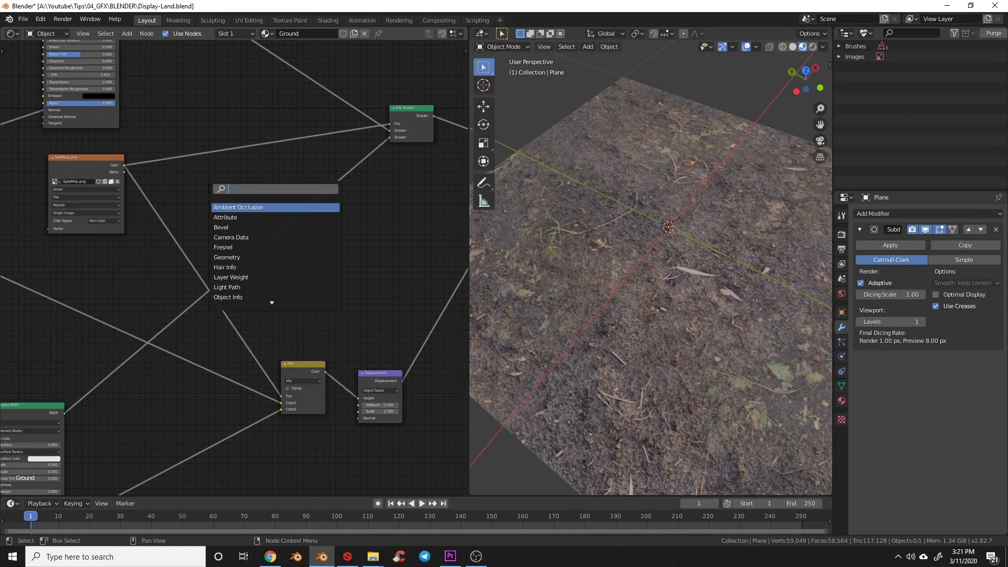
{"action": "left_click", "coordinate": [247, 208]}
{"action": "left_click", "coordinate": [152, 184]}
{"action": "left_click_drag", "start_coordinate": [165, 131], "coordinate": [162, 96]}
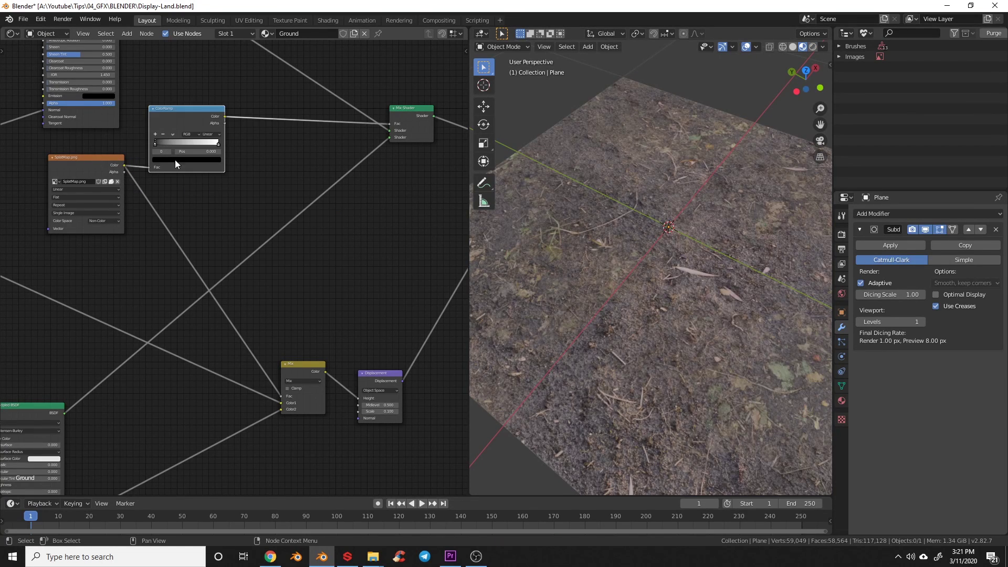
{"action": "left_click_drag", "start_coordinate": [224, 119], "coordinate": [281, 395]}
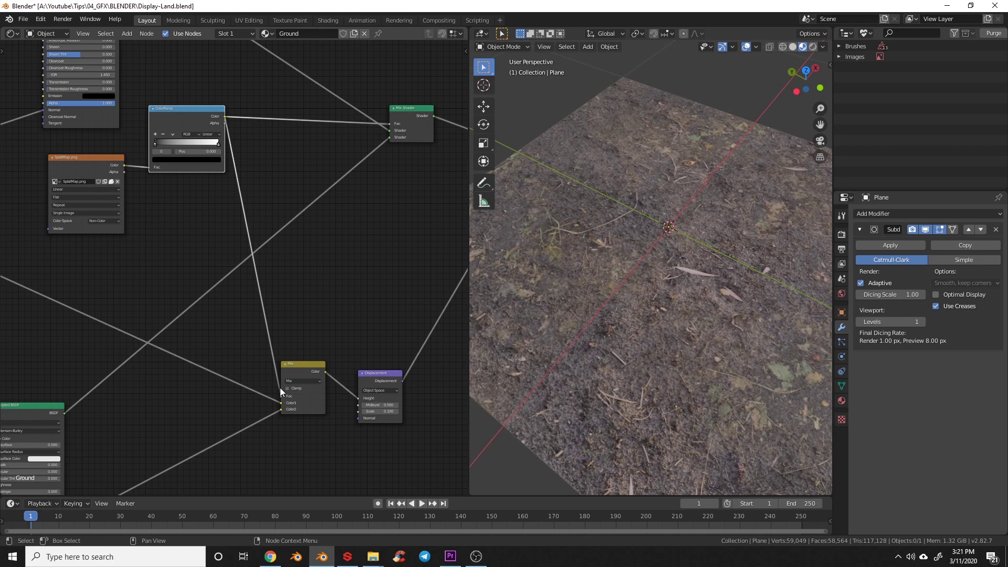
Set the ColorRamp's black stop to 0.755 and check the blended ground from a lower angle
{"action": "left_click_drag", "start_coordinate": [179, 128], "coordinate": [193, 188]}
{"action": "scroll", "coordinate": [157, 179], "scroll_direction": "up", "scroll_amount": 1}
{"action": "scroll", "coordinate": [672, 296], "scroll_direction": "down", "scroll_amount": 3}
{"action": "middle_click_drag", "start_coordinate": [641, 286], "coordinate": [562, 253]}
{"action": "middle_click_drag", "start_coordinate": [661, 313], "coordinate": [692, 348]}
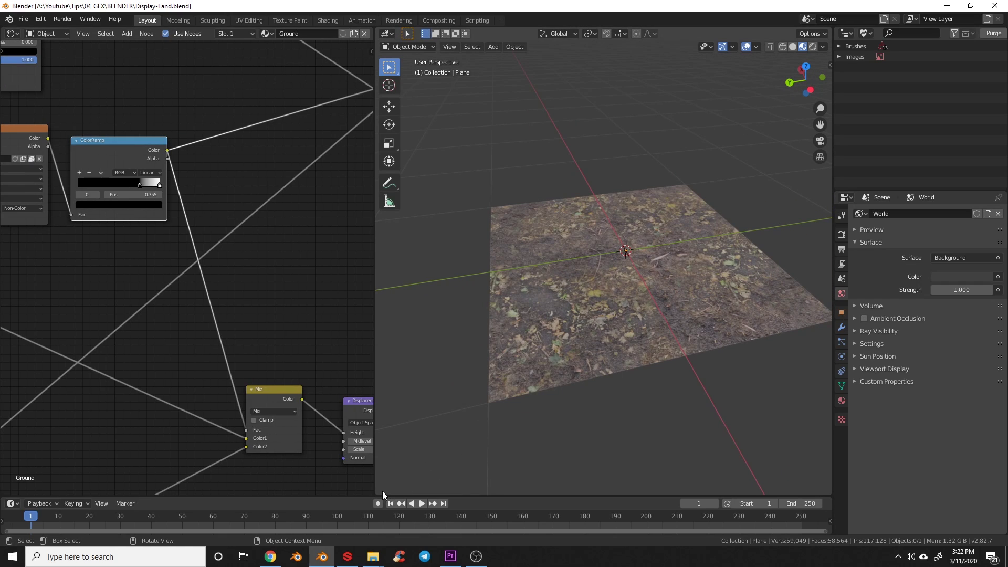
Close the shader editor so the 3D viewport fills the workspace, and view the whole ground plane
{"action": "left_click_drag", "start_coordinate": [379, 492], "coordinate": [360, 484]}
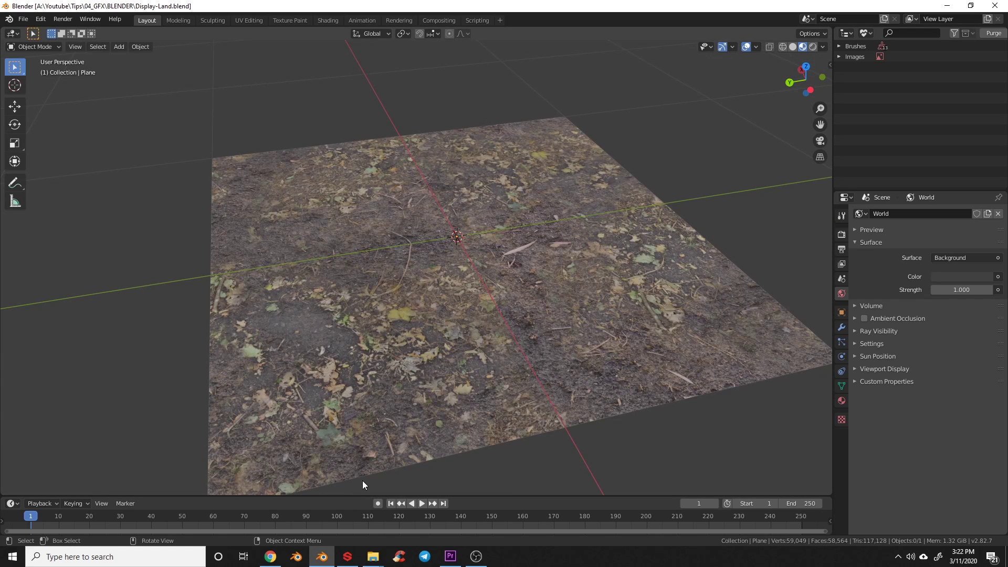
{"action": "scroll", "coordinate": [226, 320], "scroll_direction": "down", "scroll_amount": 2}
{"action": "middle_click_drag", "start_coordinate": [226, 320], "coordinate": [435, 399]}
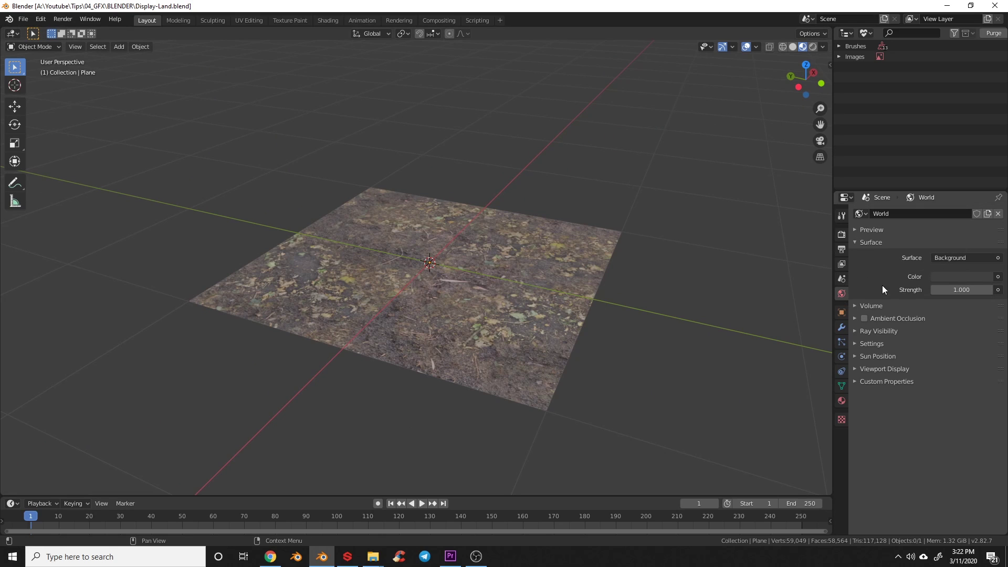
Set the world colour to an Environment Texture and load the autumn_forest_02 image from the zAssets folder
{"action": "left_click", "coordinate": [987, 276]}
{"action": "left_click", "coordinate": [998, 276]}
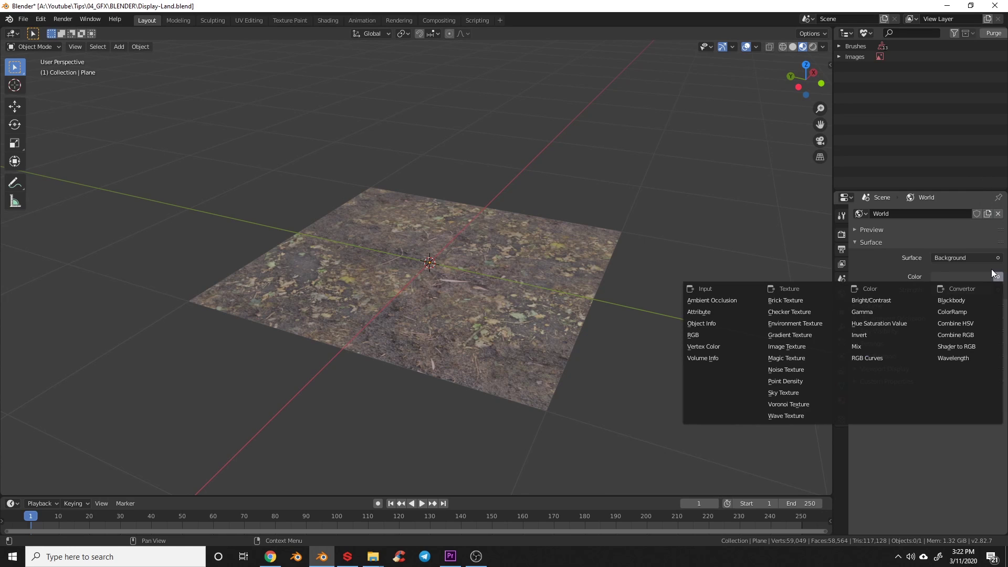
{"action": "left_click", "coordinate": [810, 324]}
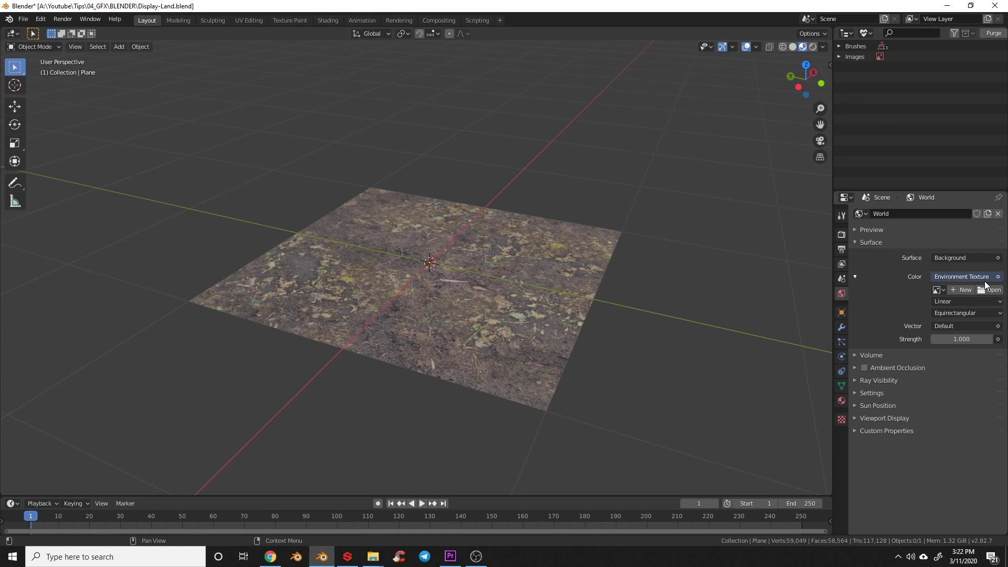
{"action": "left_click", "coordinate": [990, 290]}
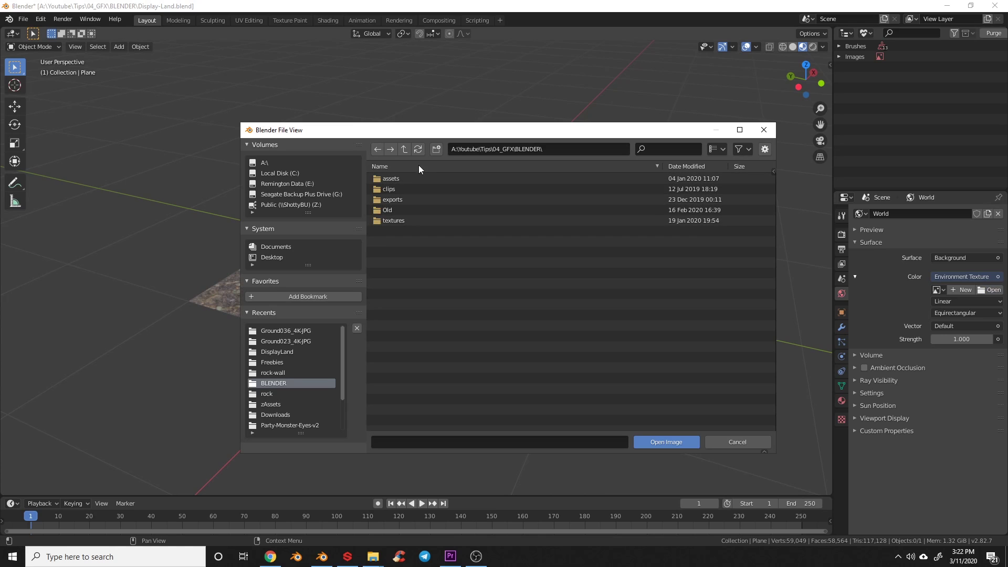
{"action": "left_click", "coordinate": [405, 149]}
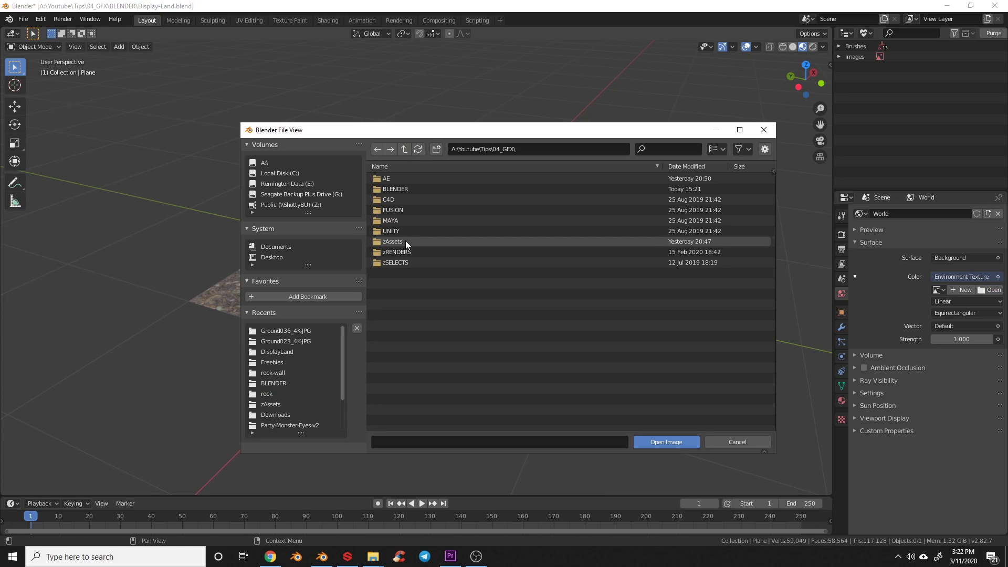
{"action": "left_click", "coordinate": [406, 240]}
{"action": "double_click", "coordinate": [428, 180]}
{"action": "double_click", "coordinate": [428, 213]}
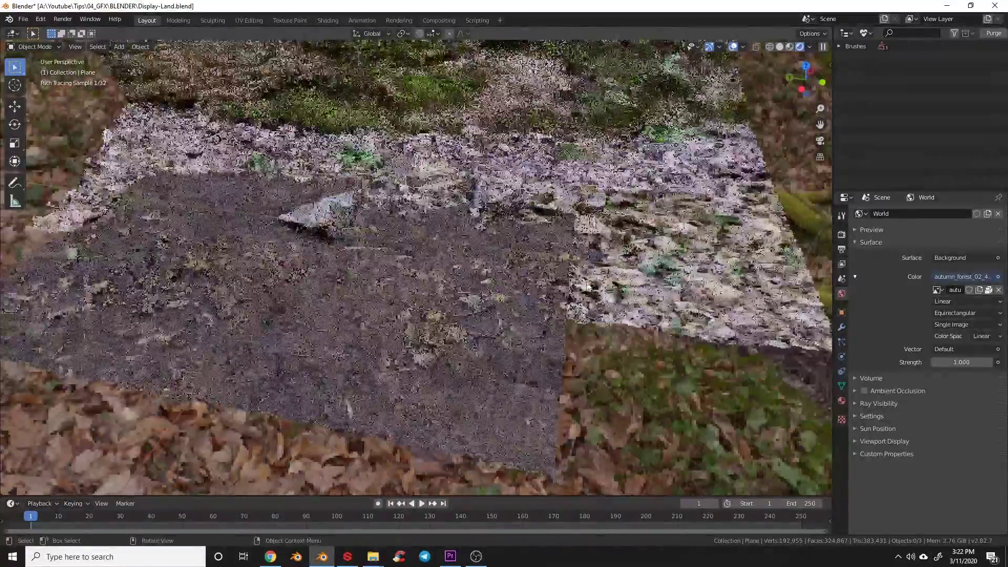
Inspect the scene under the forest lighting, switch the viewport to Material Preview shading, and save the file
{"action": "mouse_move", "coordinate": [588, 288]}
{"action": "middle_mouse_down"}
{"action": "mouse_move", "coordinate": [513, 307]}
{"action": "mouse_move", "coordinate": [383, 270]}
{"action": "mouse_move", "coordinate": [354, 191]}
{"action": "mouse_move", "coordinate": [395, 207]}
{"action": "middle_mouse_up"}
{"action": "middle_click_drag", "start_coordinate": [462, 259], "coordinate": [514, 287]}
{"action": "key", "text": "z"}
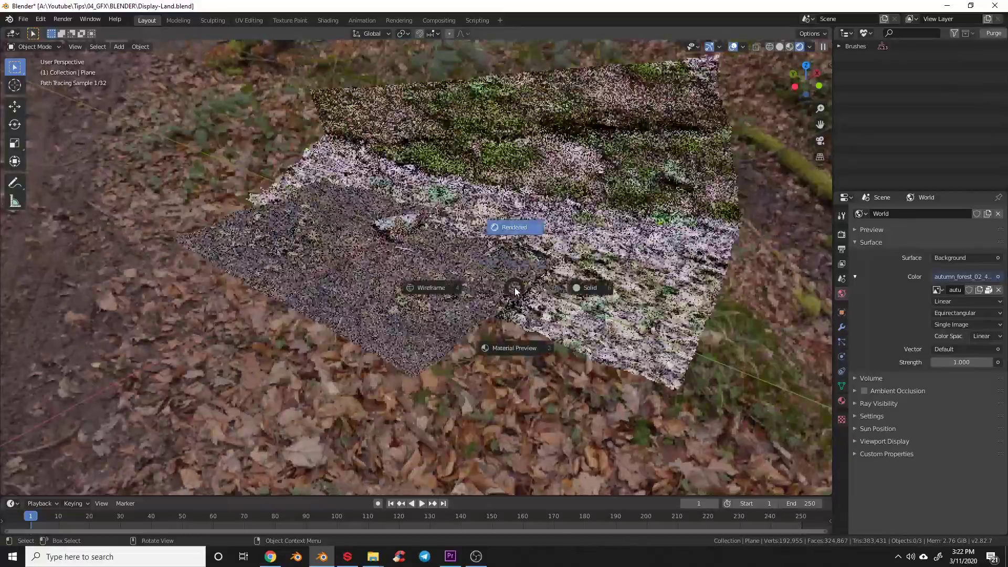
{"action": "left_click", "coordinate": [550, 333]}
{"action": "mouse_move", "coordinate": [550, 333]}
{"action": "middle_mouse_down"}
{"action": "mouse_move", "coordinate": [463, 329]}
{"action": "mouse_move", "coordinate": [429, 313]}
{"action": "middle_mouse_up"}
{"action": "key", "text": "ctrl+s"}
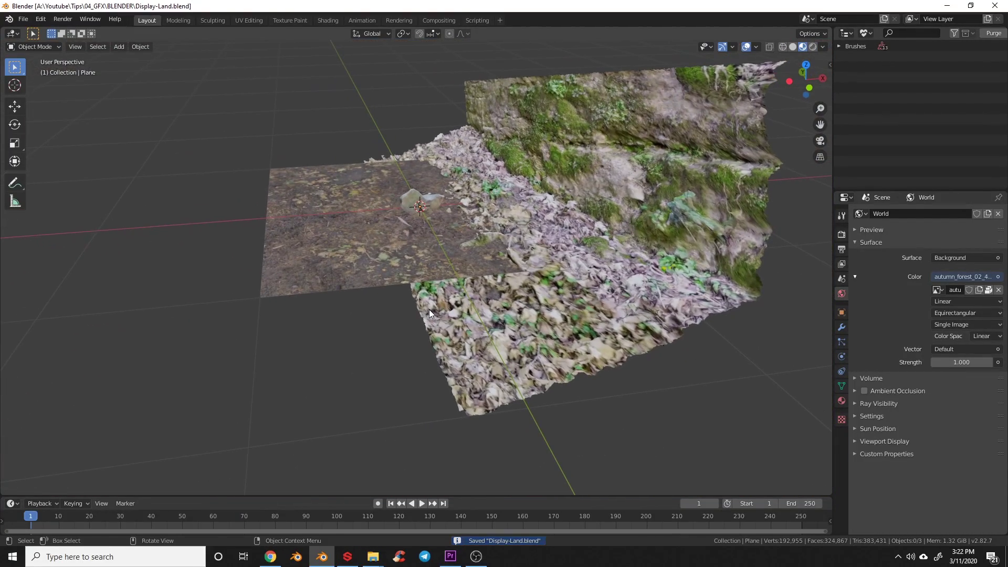
Move the ground plane about -1.15 m in X and -0.097 m in Z to meet the rock scan's edge, and inspect the seam
{"action": "key", "text": "KP_1"}
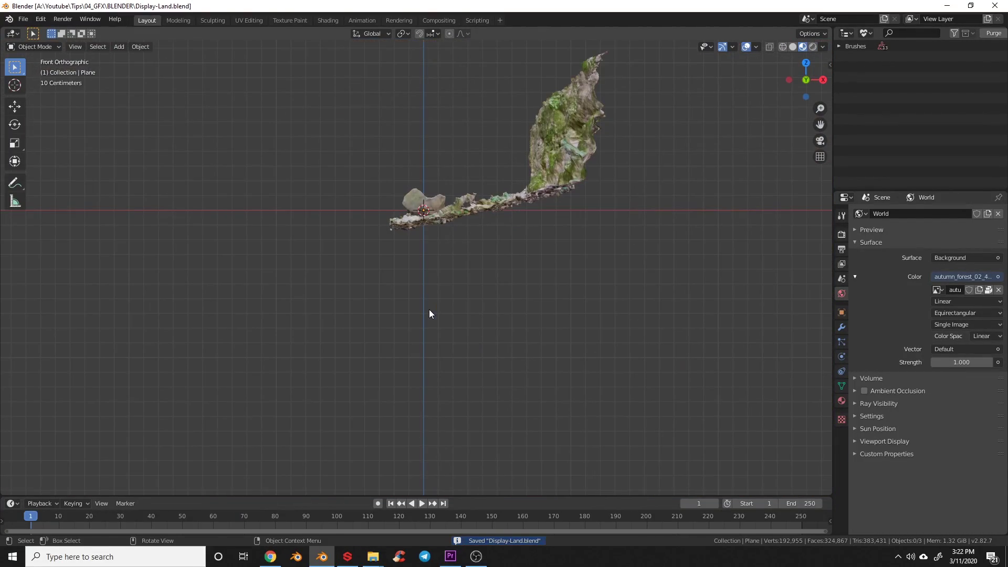
{"action": "scroll", "coordinate": [425, 311], "scroll_direction": "up", "scroll_amount": 3}
{"action": "middle_click_drag", "start_coordinate": [411, 266], "coordinate": [434, 349], "text": "shift"}
{"action": "left_click_drag", "start_coordinate": [309, 207], "coordinate": [362, 330]}
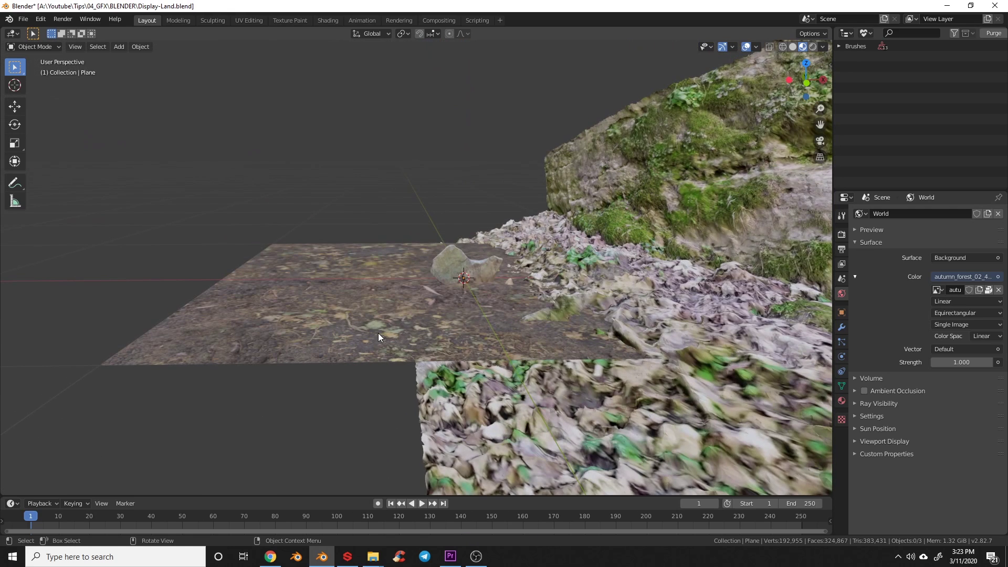
{"action": "left_click", "coordinate": [358, 345]}
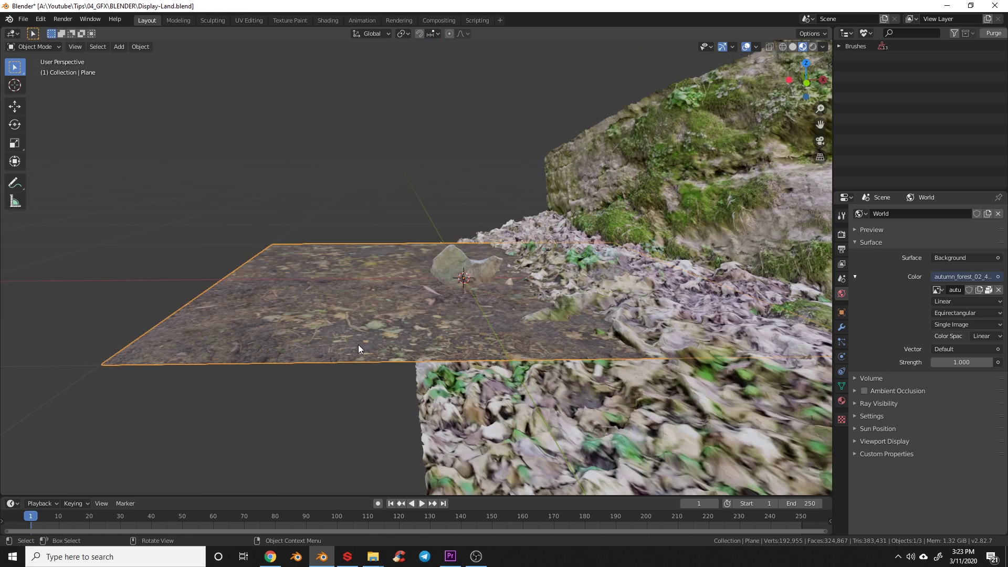
{"action": "key", "text": "KP_1"}
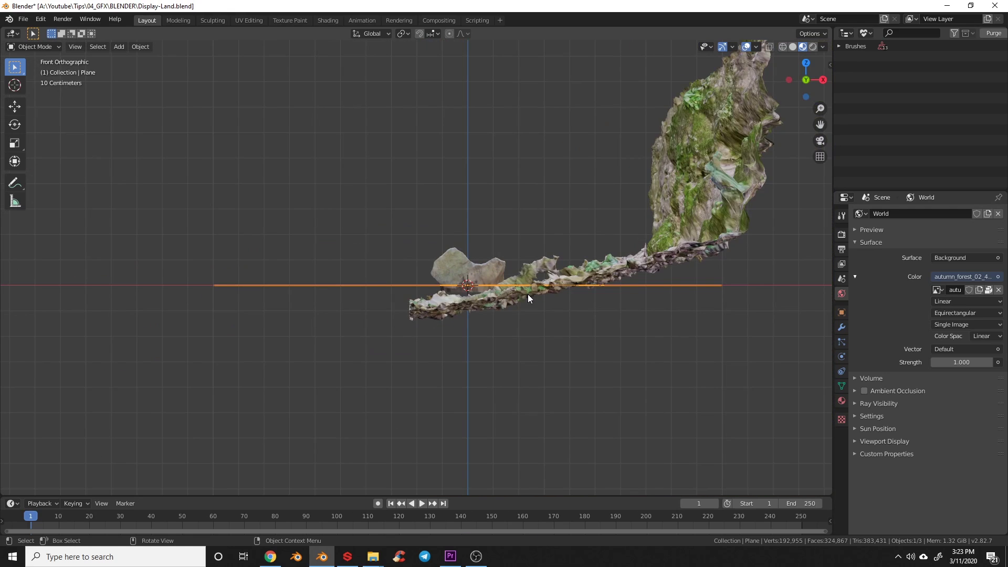
{"action": "key", "text": "g"}
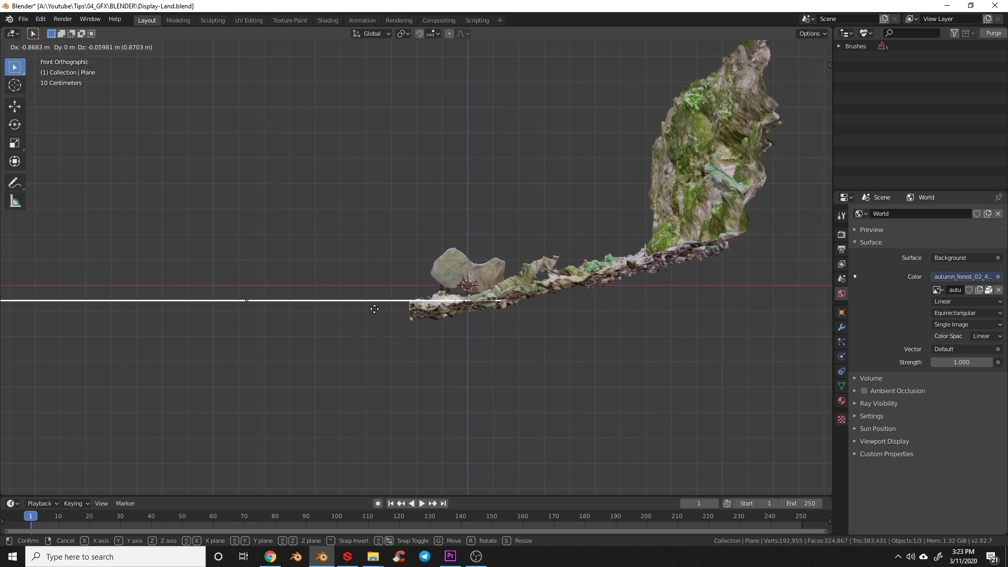
{"action": "left_click", "coordinate": [310, 318]}
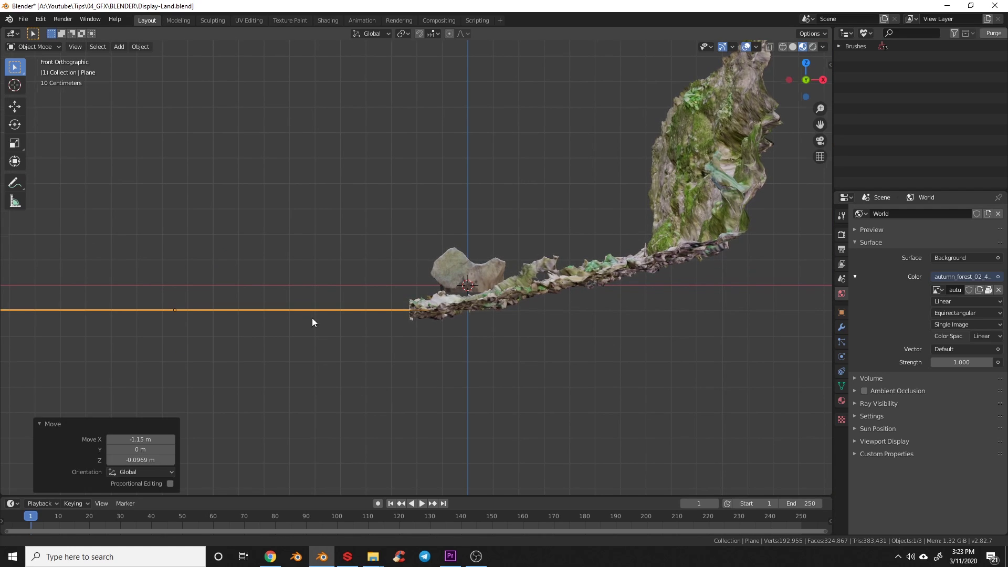
{"action": "middle_click_drag", "start_coordinate": [311, 317], "coordinate": [391, 389], "text": "shift"}
{"action": "middle_click_drag", "start_coordinate": [452, 393], "coordinate": [508, 370]}
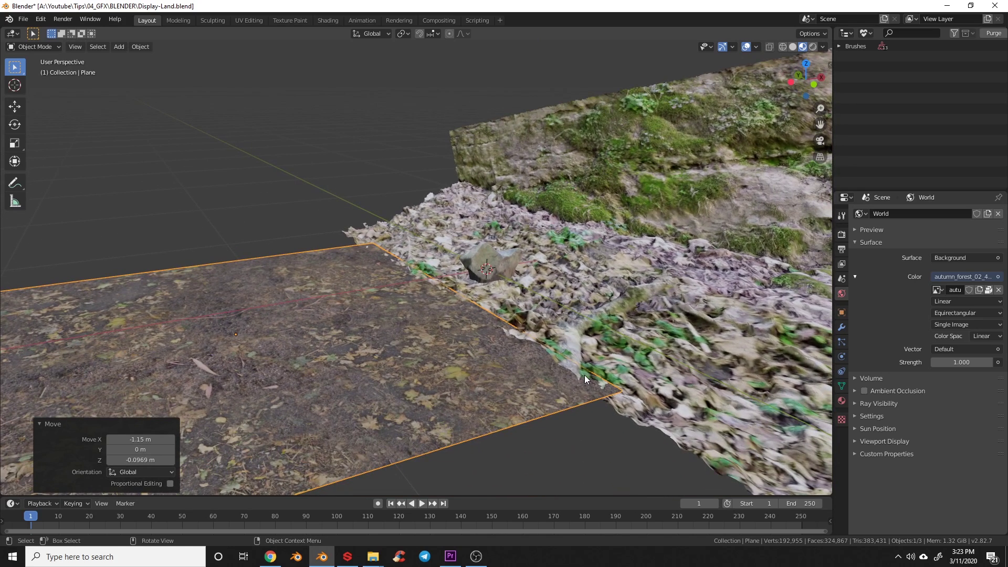
{"action": "middle_click_drag", "start_coordinate": [466, 324], "coordinate": [504, 247]}
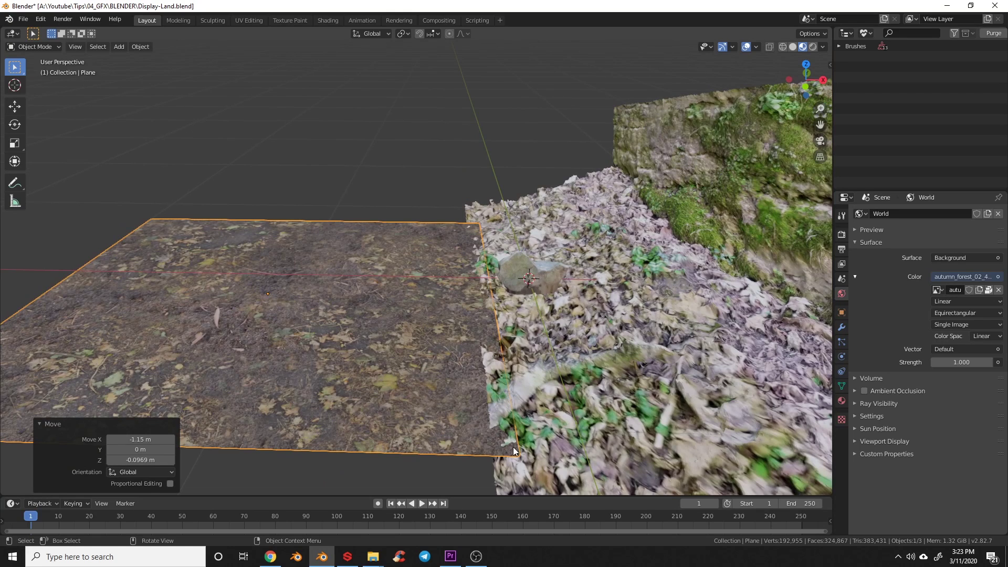
{"action": "middle_click_drag", "start_coordinate": [489, 407], "coordinate": [478, 360], "text": "shift"}
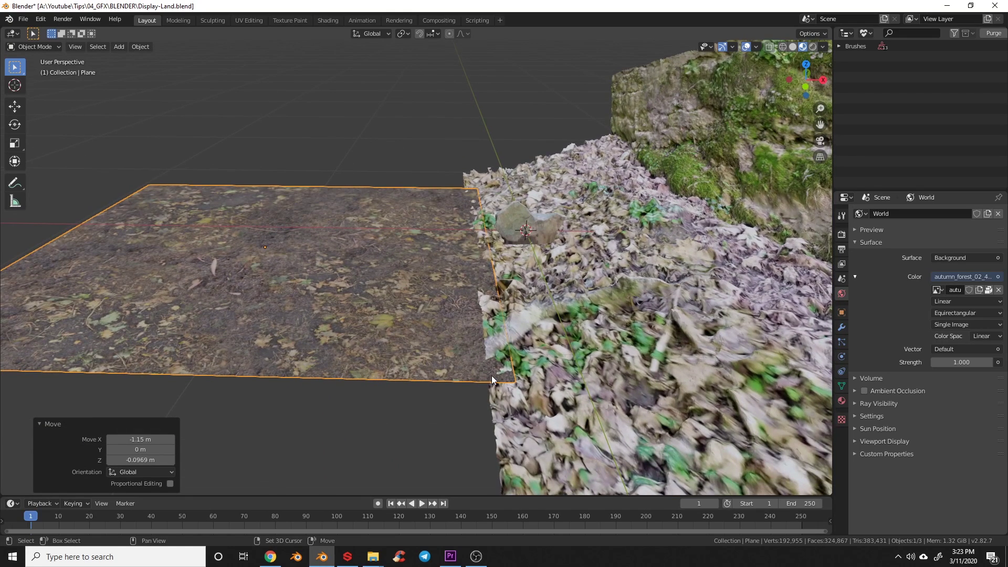
{"action": "middle_click_drag", "start_coordinate": [492, 376], "coordinate": [488, 361], "text": "shift"}
Enter Edit Mode on the ground plane in front view, clear the vertex selection, and switch to wireframe shading
{"action": "key", "text": "KP_1"}
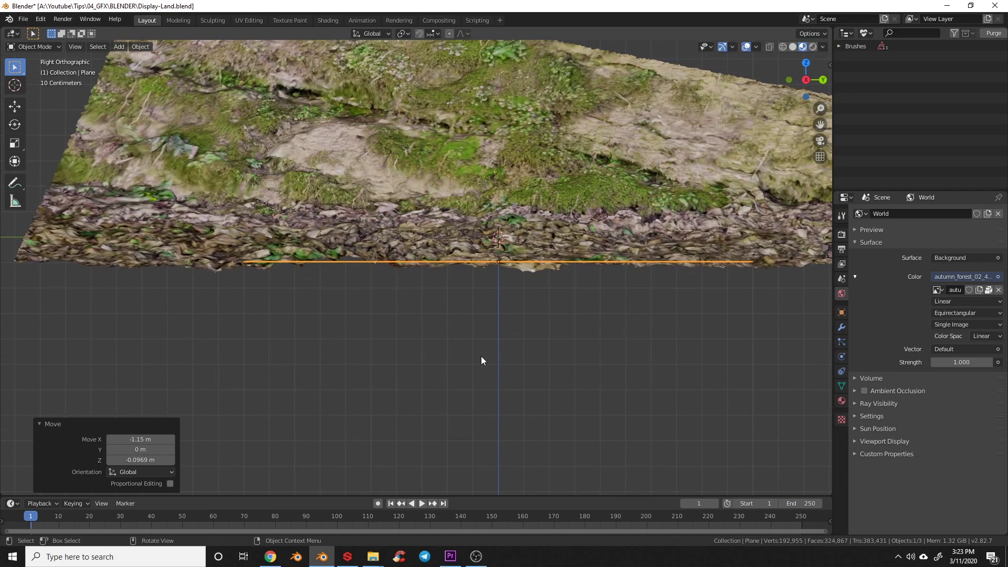
{"action": "middle_click_drag", "start_coordinate": [457, 331], "coordinate": [506, 356], "text": "shift"}
{"action": "key", "text": "ctrl+Tab"}
{"action": "left_click", "coordinate": [530, 301]}
{"action": "middle_click_drag", "start_coordinate": [522, 315], "coordinate": [486, 331], "text": "shift"}
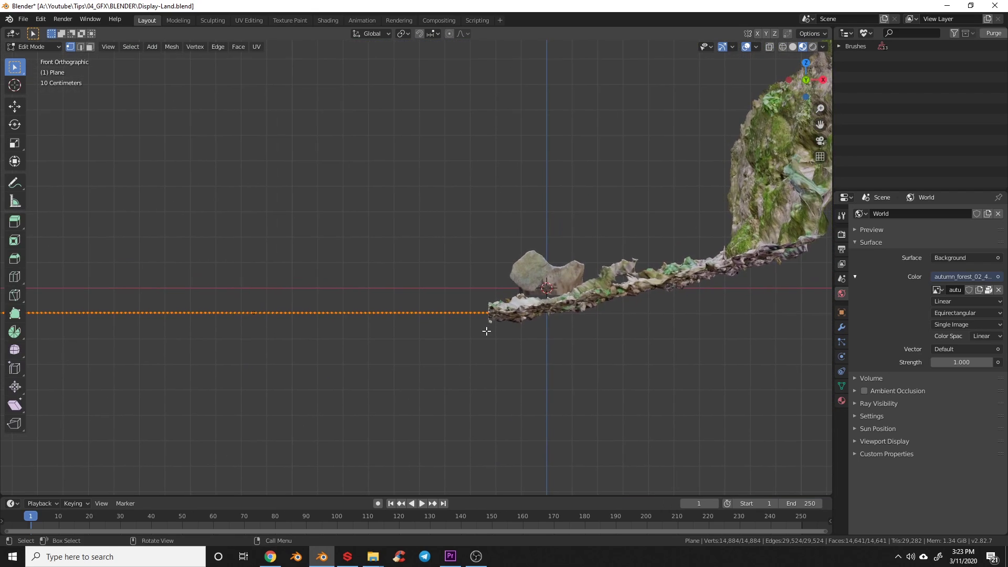
{"action": "key", "text": "alt+a"}
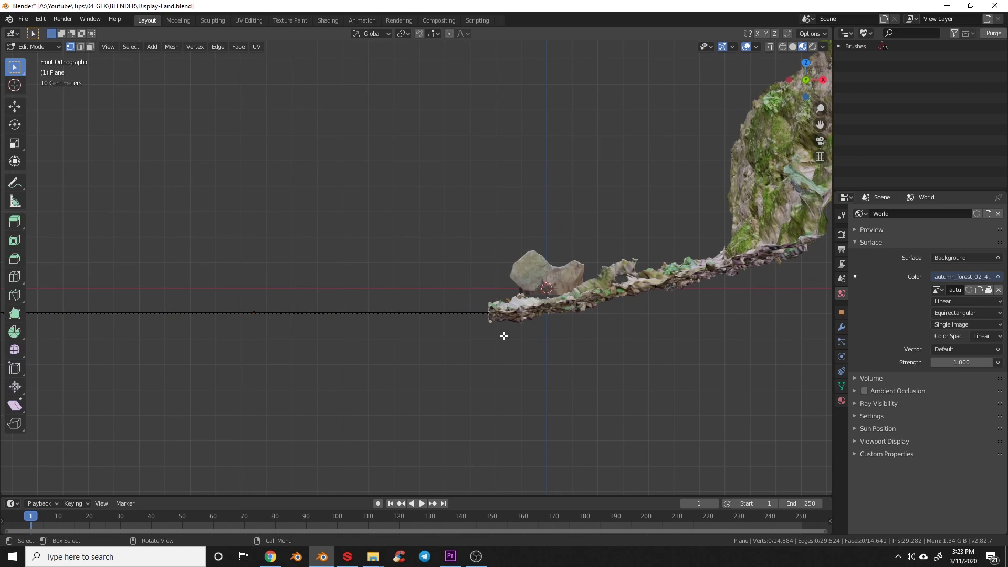
{"action": "key", "text": "z"}
{"action": "left_click", "coordinate": [436, 338]}
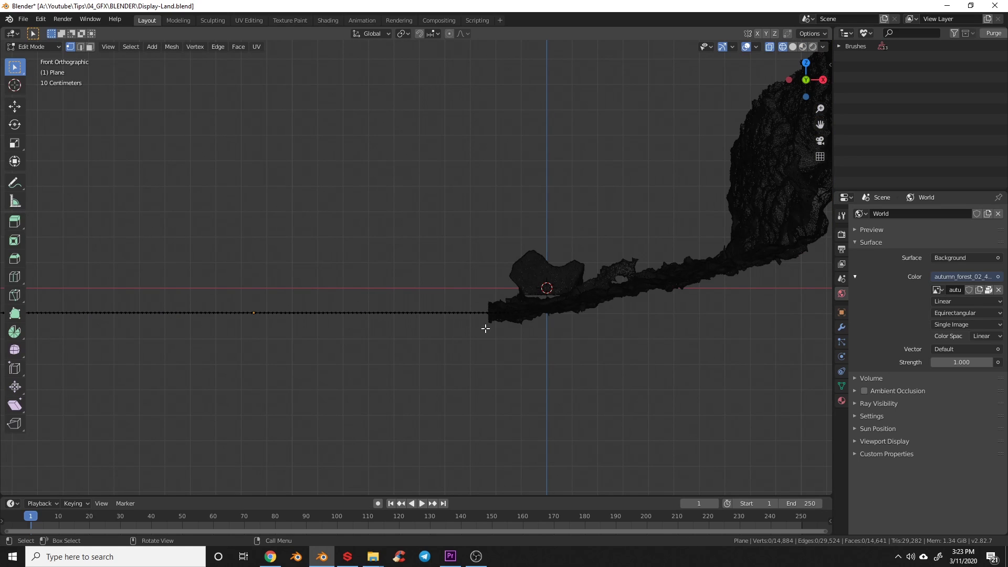
Raise the plane's edge vertices overlapping the rock scan, deselecting the rows farthest from the scan before raising the rest further
{"action": "left_click_drag", "start_coordinate": [467, 273], "coordinate": [543, 346]}
{"action": "key", "text": "g"}
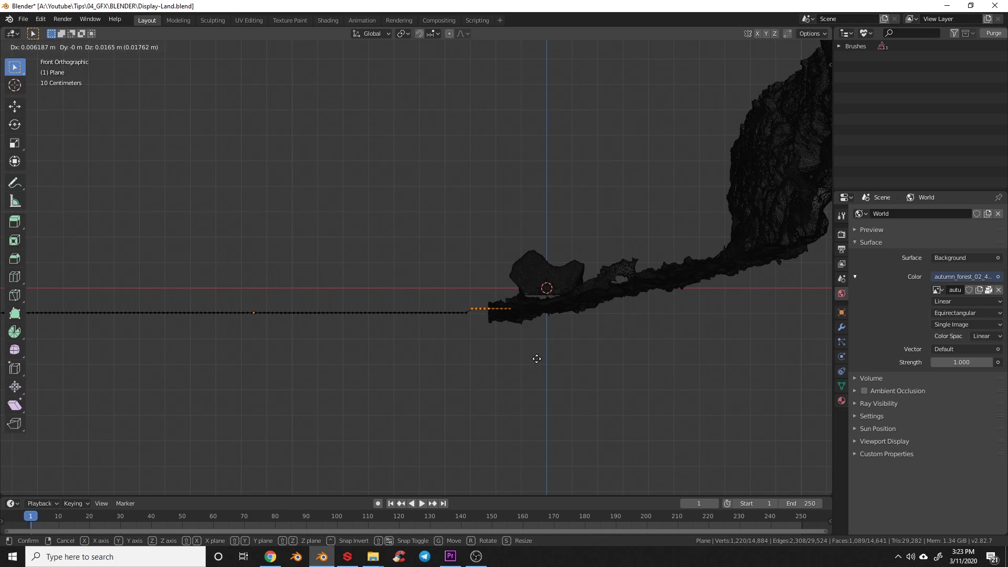
{"action": "left_click", "coordinate": [535, 353]}
{"action": "key", "text": "c"}
{"action": "middle_click_drag", "start_coordinate": [538, 288], "coordinate": [495, 304]}
{"action": "right_click", "coordinate": [495, 304]}
{"action": "key", "text": "g"}
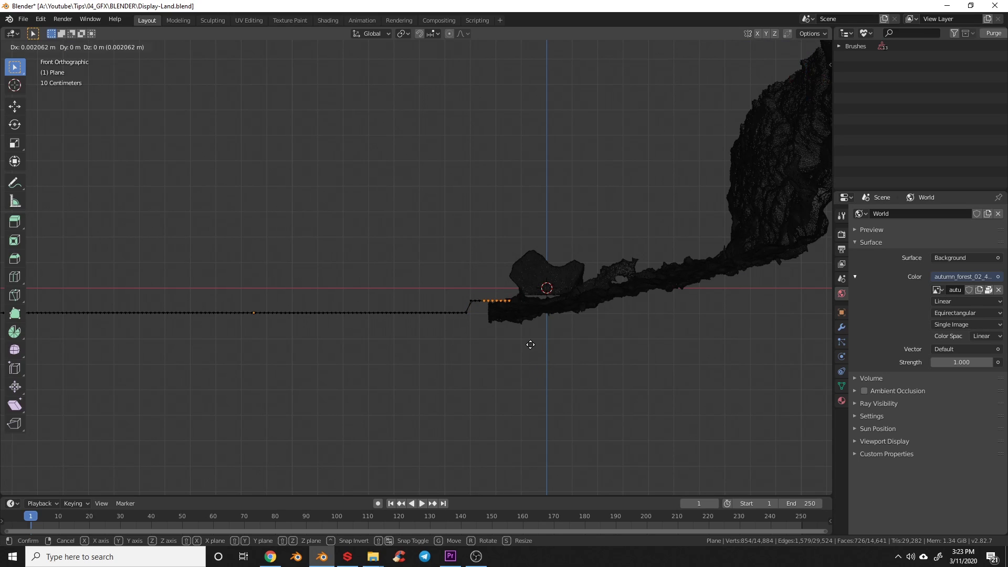
{"action": "left_click", "coordinate": [530, 342]}
Narrow the selection to the outermost edge rows, rotate them about 28.1°, and move them to meet the scan
{"action": "key", "text": "c"}
{"action": "middle_click_drag", "start_coordinate": [524, 299], "coordinate": [513, 295]}
{"action": "right_click", "coordinate": [513, 295]}
{"action": "key", "text": "r"}
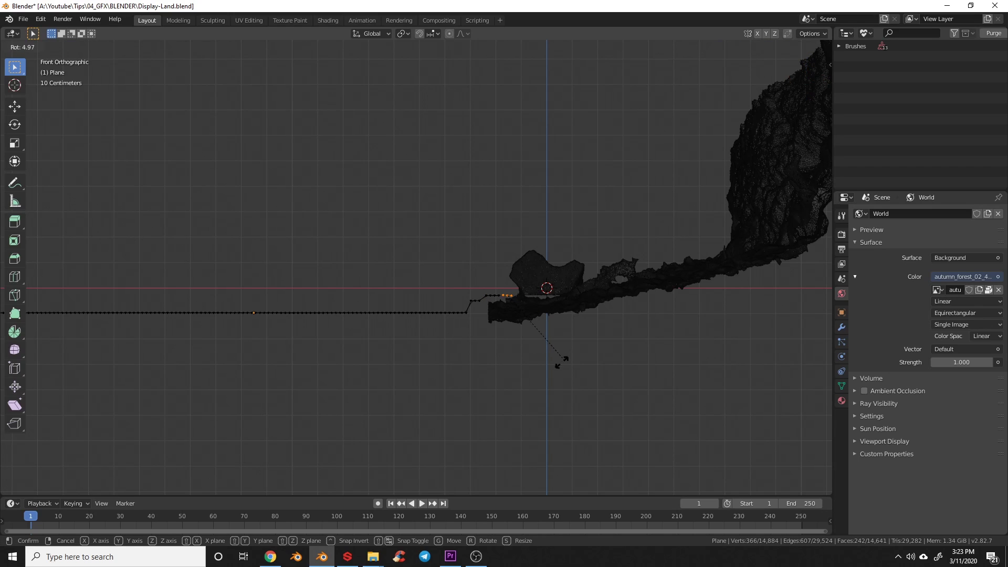
{"action": "left_click", "coordinate": [536, 385]}
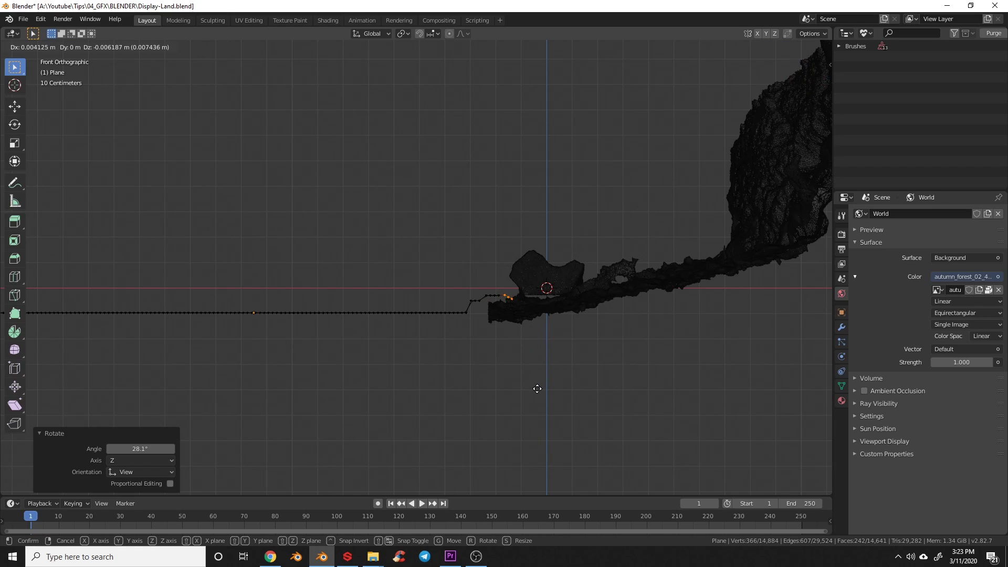
{"action": "left_click", "coordinate": [510, 347]}
Return the ground plane to Object Mode and inspect its raised edge against the scan in Material Preview
{"action": "middle_click_drag", "start_coordinate": [511, 346], "coordinate": [523, 321]}
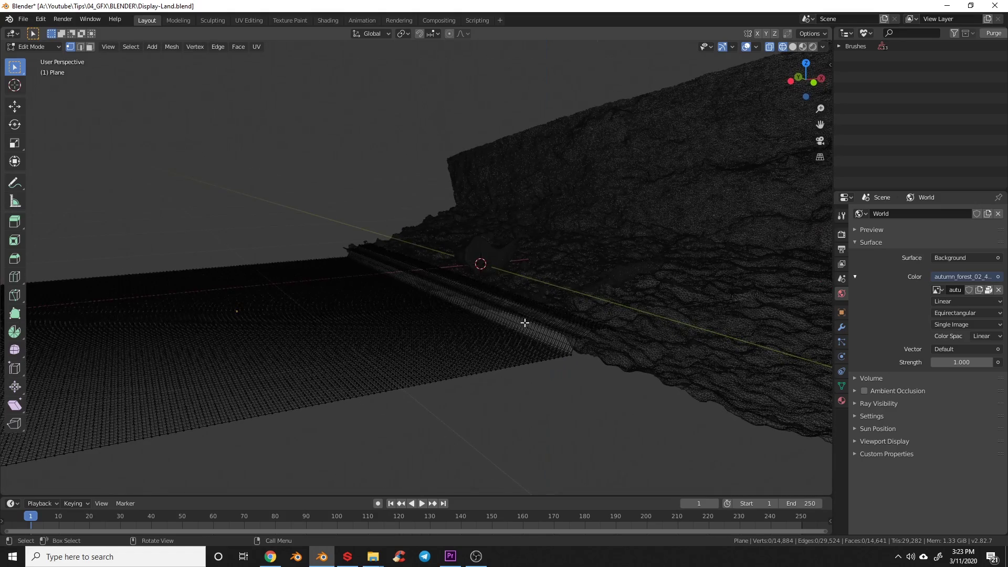
{"action": "key", "text": "ctrl+Tab"}
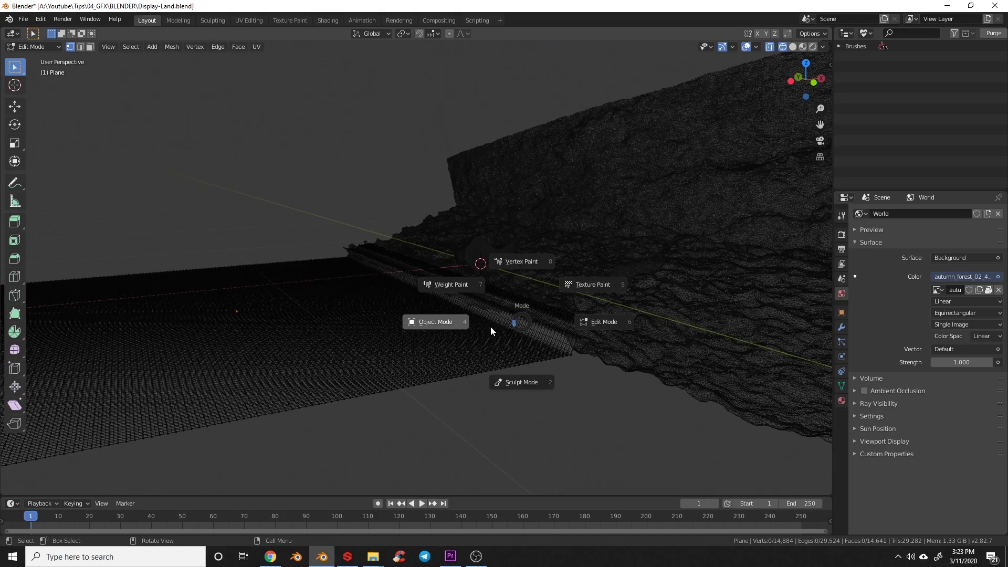
{"action": "left_click", "coordinate": [516, 372]}
{"action": "middle_click_drag", "start_coordinate": [443, 328], "coordinate": [541, 344]}
{"action": "middle_click_drag", "start_coordinate": [567, 286], "coordinate": [321, 261]}
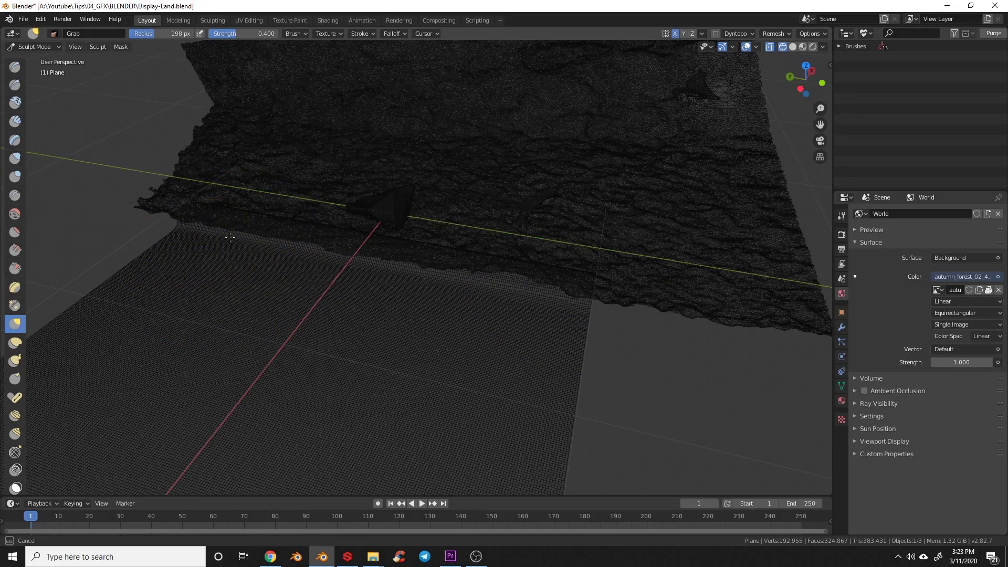
{"action": "key", "text": "ctrl+Tab"}
{"action": "left_click", "coordinate": [326, 287]}
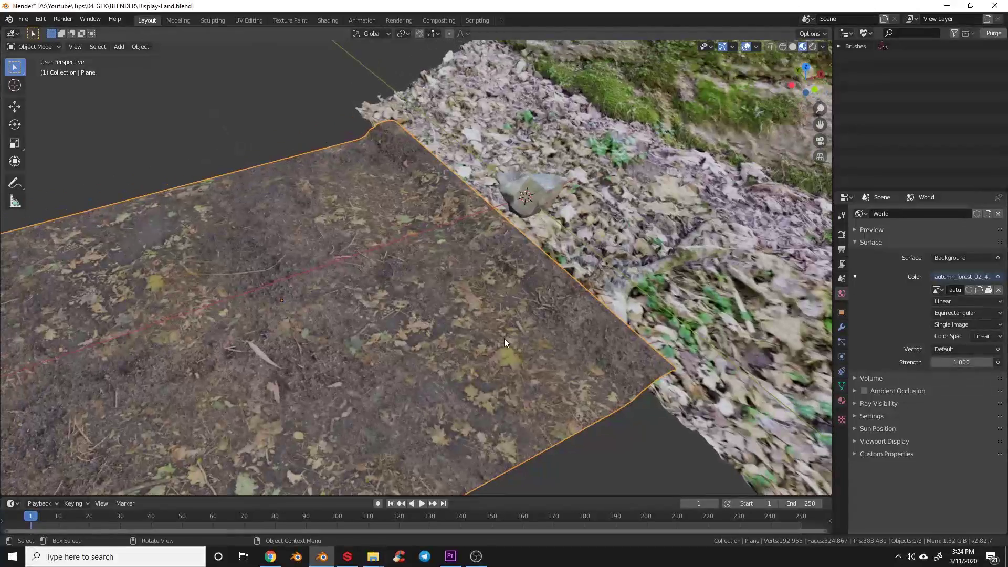
Enter Sculpt Mode with solid shading and try the Grab brush on the plane's raised edge
{"action": "key", "text": "ctrl+Tab"}
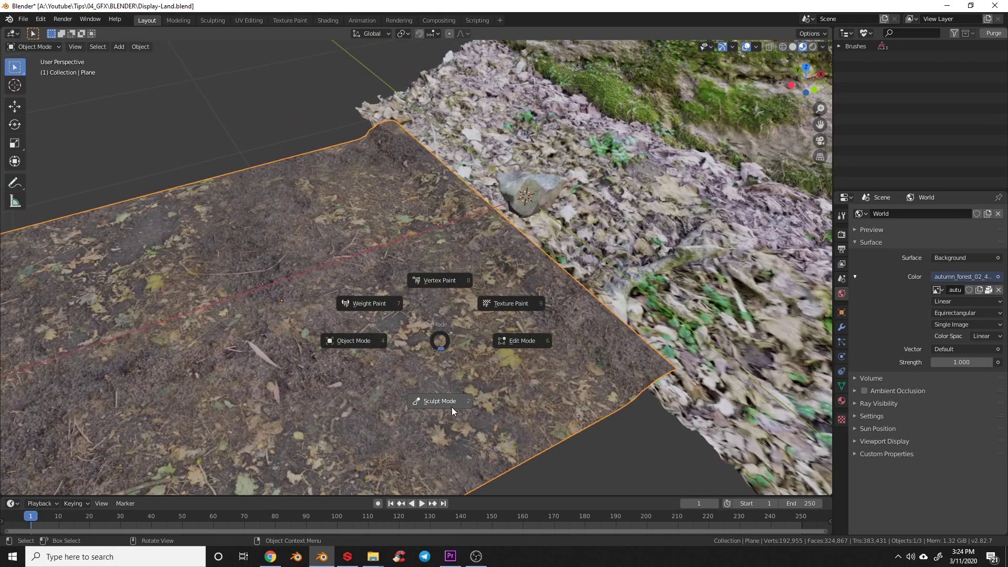
{"action": "left_click", "coordinate": [436, 403]}
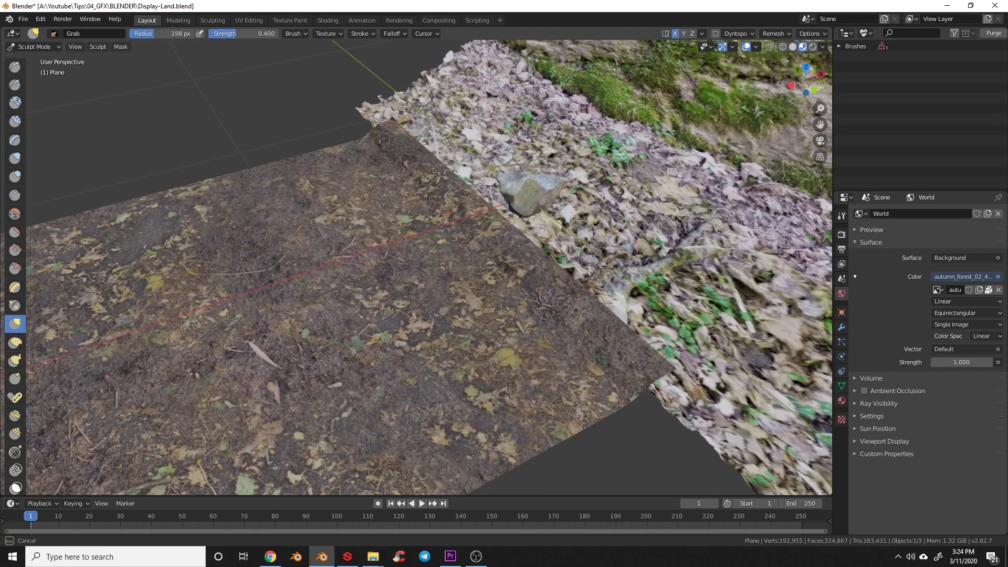
{"action": "key", "text": "z"}
{"action": "left_click", "coordinate": [612, 346]}
{"action": "left_click_drag", "start_coordinate": [416, 172], "coordinate": [453, 222]}
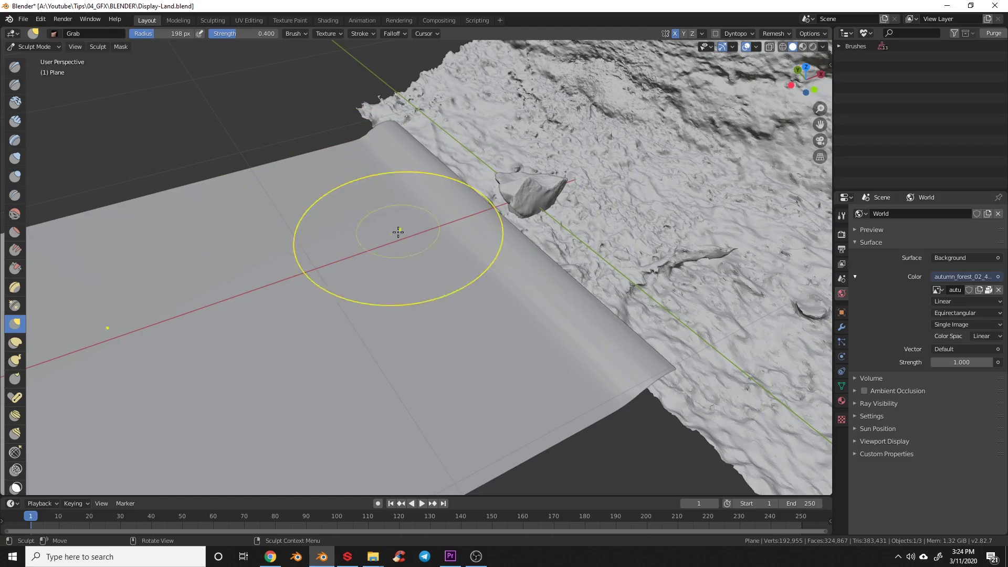
{"action": "middle_click_drag", "start_coordinate": [400, 230], "coordinate": [418, 240]}
Switch the plane to Edit Mode and move a vertex near its raised edge using smooth proportional editing with a size of about 0.29
{"action": "key", "text": "ctrl+Tab"}
{"action": "left_click", "coordinate": [486, 242]}
{"action": "middle_click_drag", "start_coordinate": [486, 243], "coordinate": [336, 197]}
{"action": "left_click", "coordinate": [336, 196]}
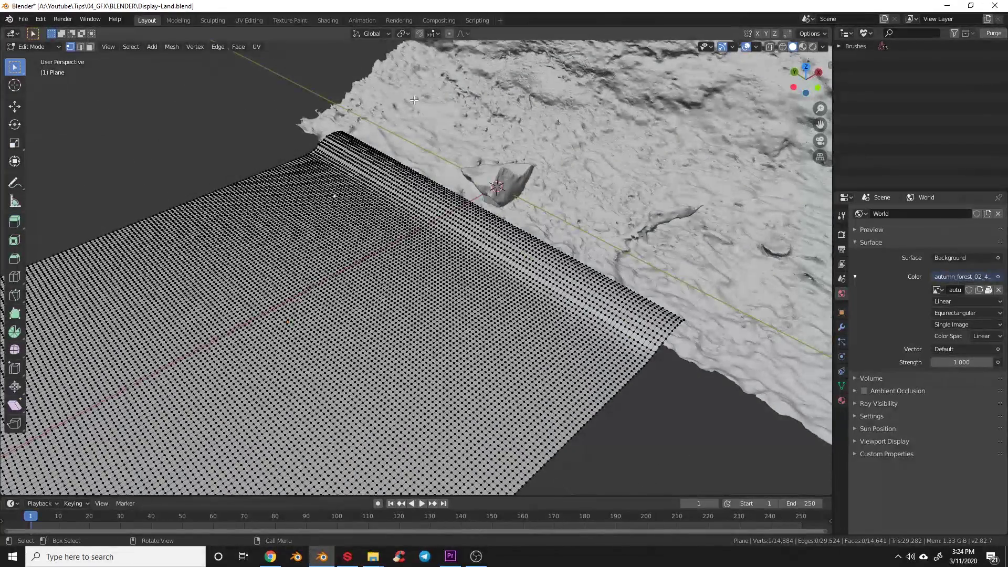
{"action": "left_click", "coordinate": [450, 34]}
{"action": "key", "text": "g"}
{"action": "scroll", "coordinate": [370, 219], "scroll_direction": "up", "scroll_amount": 5}
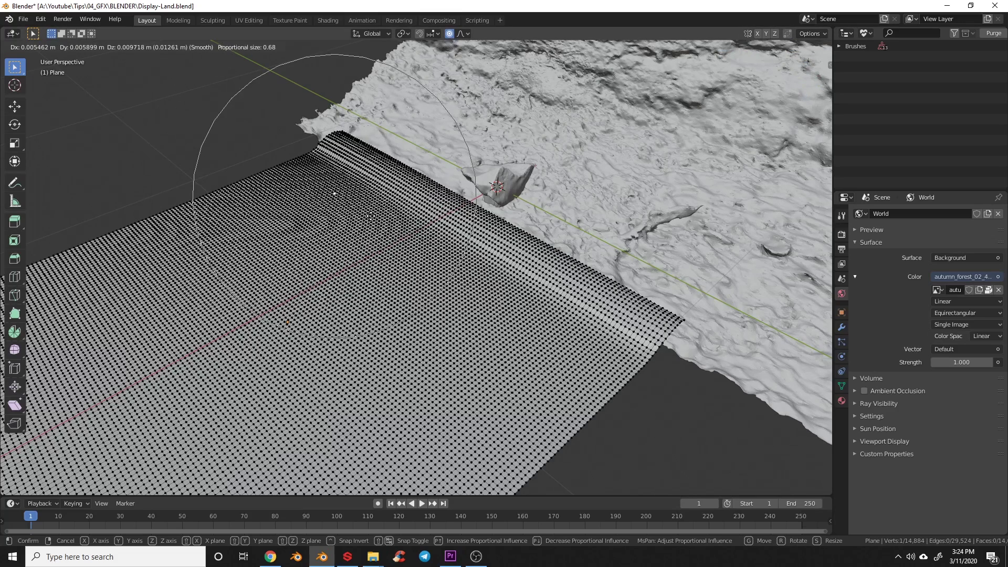
{"action": "scroll", "coordinate": [370, 220], "scroll_direction": "up", "scroll_amount": 5}
{"action": "left_click", "coordinate": [404, 245]}
Move several more vertices along the plane's raised edge with proportional editing to shape uneven bumps
{"action": "key", "text": "g"}
{"action": "left_click", "coordinate": [427, 244]}
{"action": "key", "text": "g"}
{"action": "left_click", "coordinate": [476, 284]}
{"action": "key", "text": "g"}
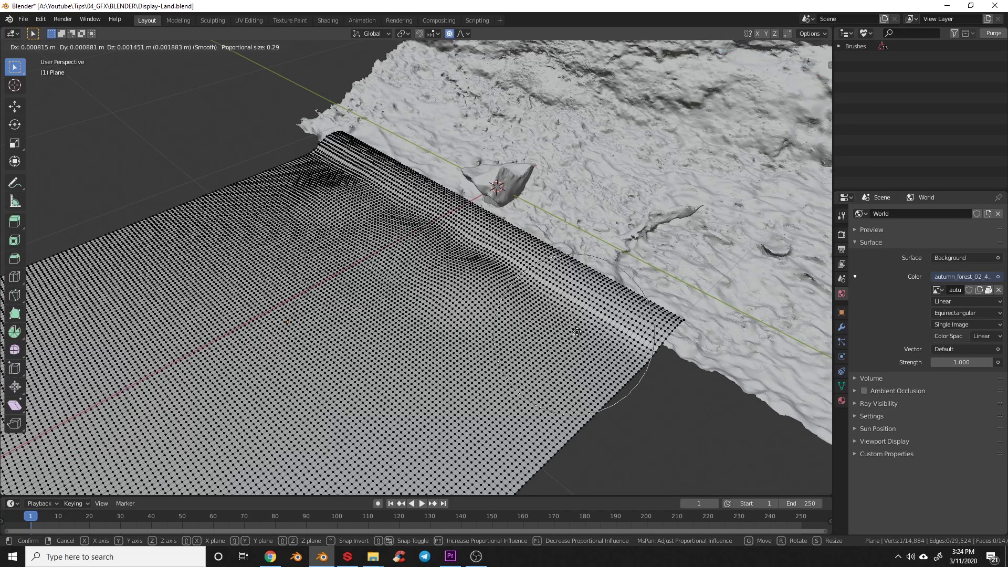
{"action": "left_click", "coordinate": [575, 313]}
{"action": "key", "text": "g"}
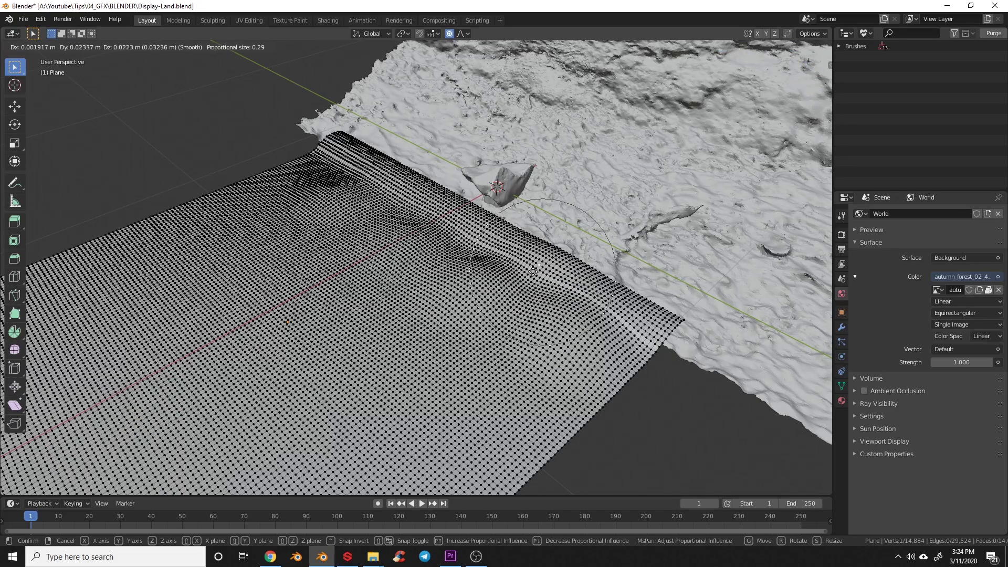
{"action": "left_click", "coordinate": [529, 272]}
Return the ground plane to Object Mode and save the file
{"action": "middle_click_drag", "start_coordinate": [401, 240], "coordinate": [436, 206]}
{"action": "key", "text": "Tab"}
{"action": "key", "text": "ctrl+s"}
Move the small rock straight down along the Z axis to below the ground plane, and deselect everything
{"action": "left_click", "coordinate": [468, 214]}
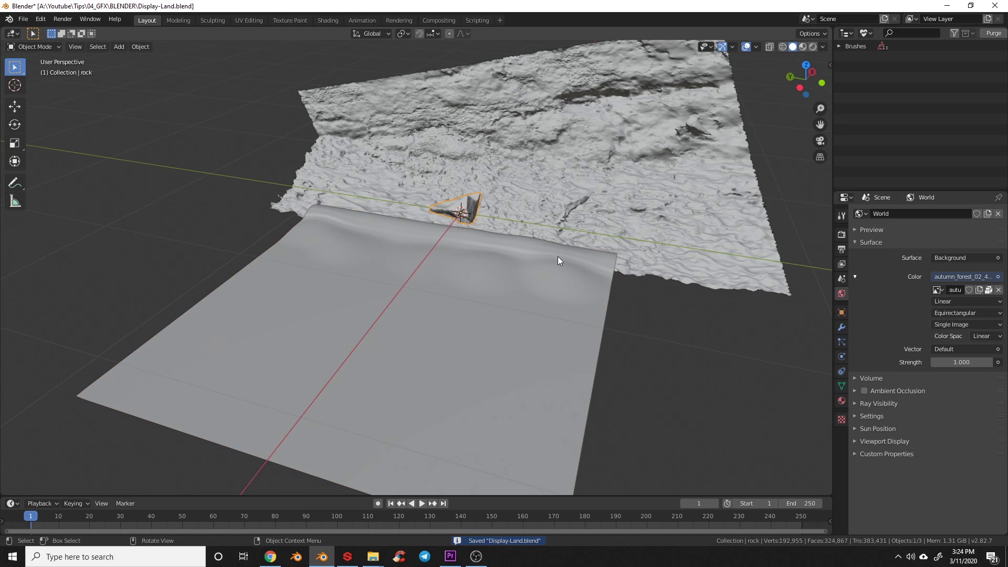
{"action": "key", "text": "g"}
{"action": "key", "text": "z"}
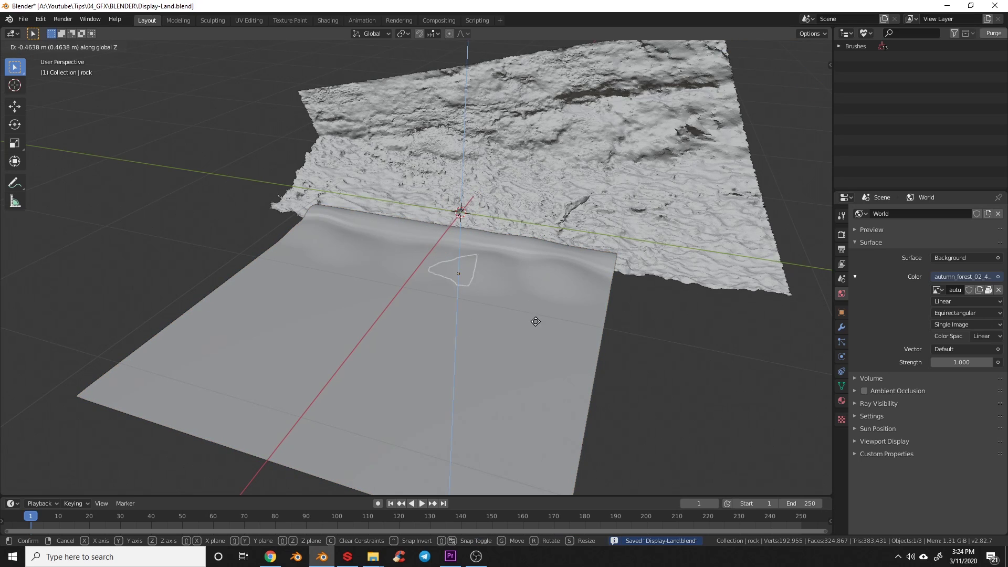
{"action": "left_click", "coordinate": [534, 316]}
{"action": "key", "text": "alt+a"}
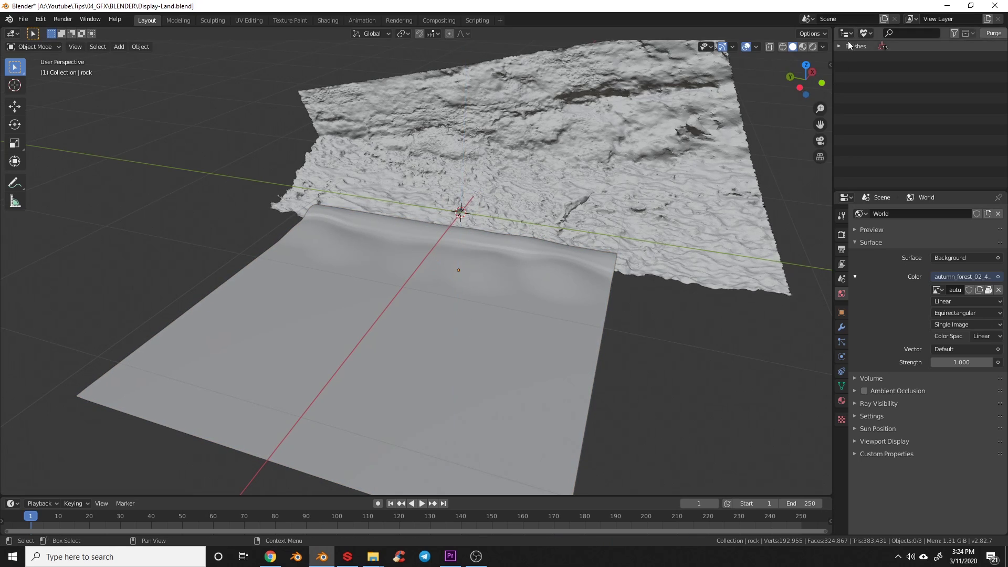
Switch the Outliner display to the scene's collections and objects, and save the file
{"action": "left_click", "coordinate": [867, 35]}
{"action": "left_click", "coordinate": [882, 58]}
{"action": "middle_click_drag", "start_coordinate": [593, 292], "coordinate": [515, 313]}
{"action": "key", "text": "ctrl+s"}
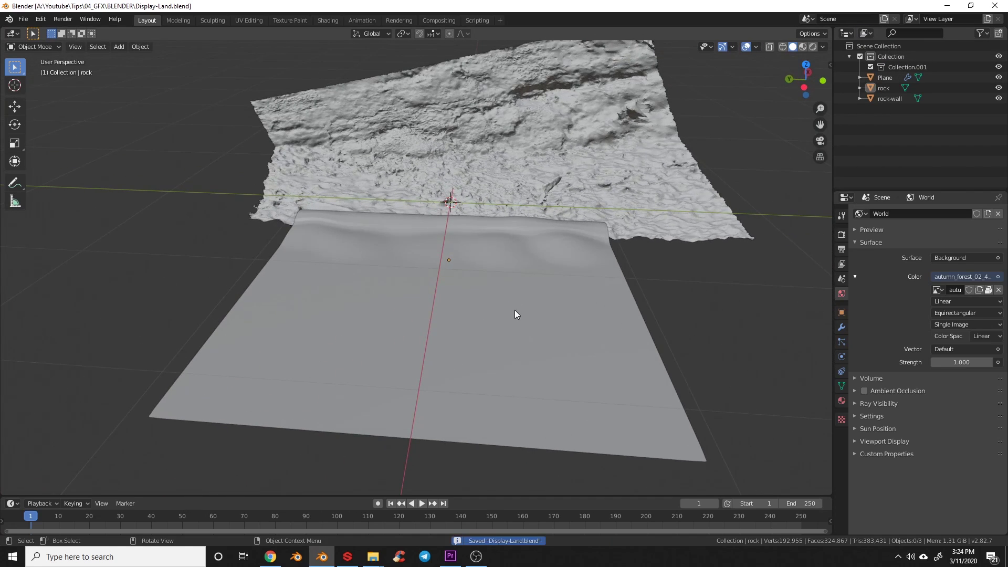
Add a Hair particle system to the ground plane and name it Rocks
{"action": "left_click", "coordinate": [507, 330]}
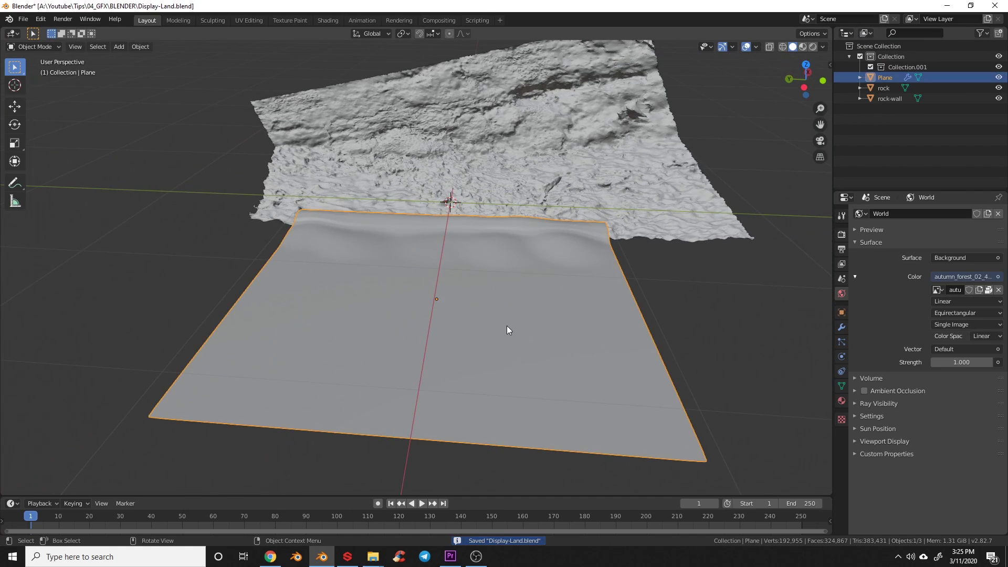
{"action": "left_click", "coordinate": [841, 342]}
{"action": "left_click", "coordinate": [999, 214]}
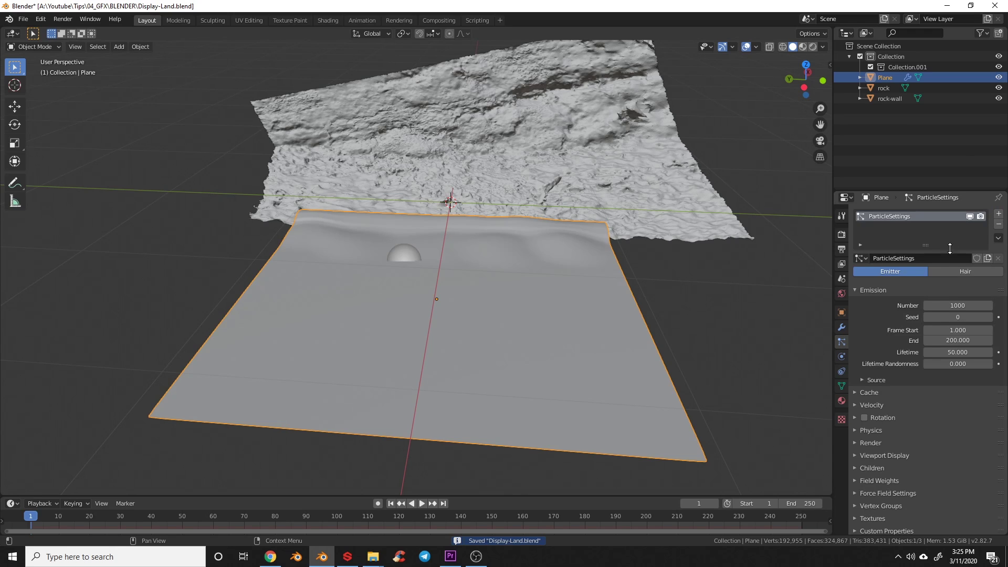
{"action": "left_click", "coordinate": [954, 270]}
{"action": "double_click", "coordinate": [880, 218]}
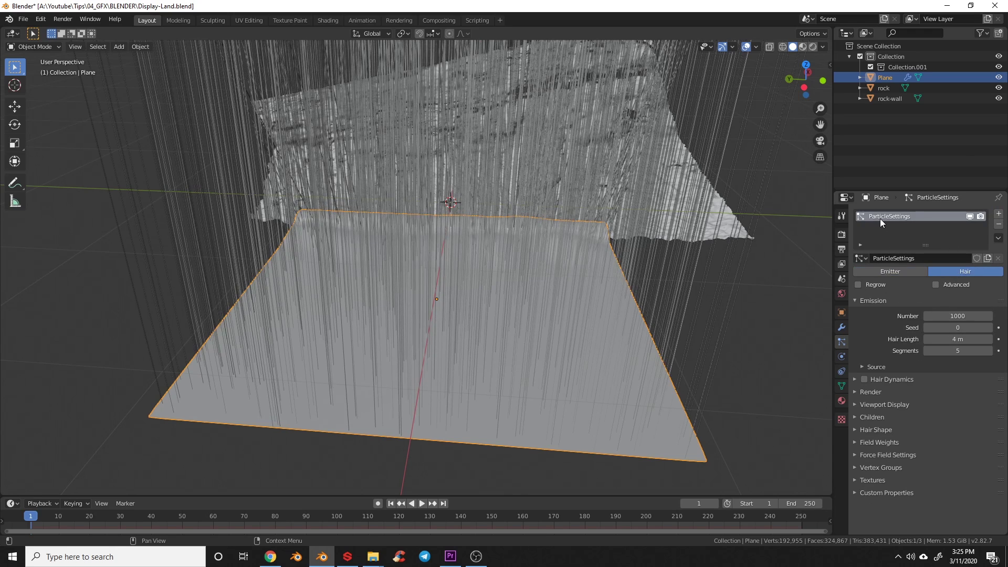
{"action": "type", "text": "Rocks"}
{"action": "key", "text": "Return"}
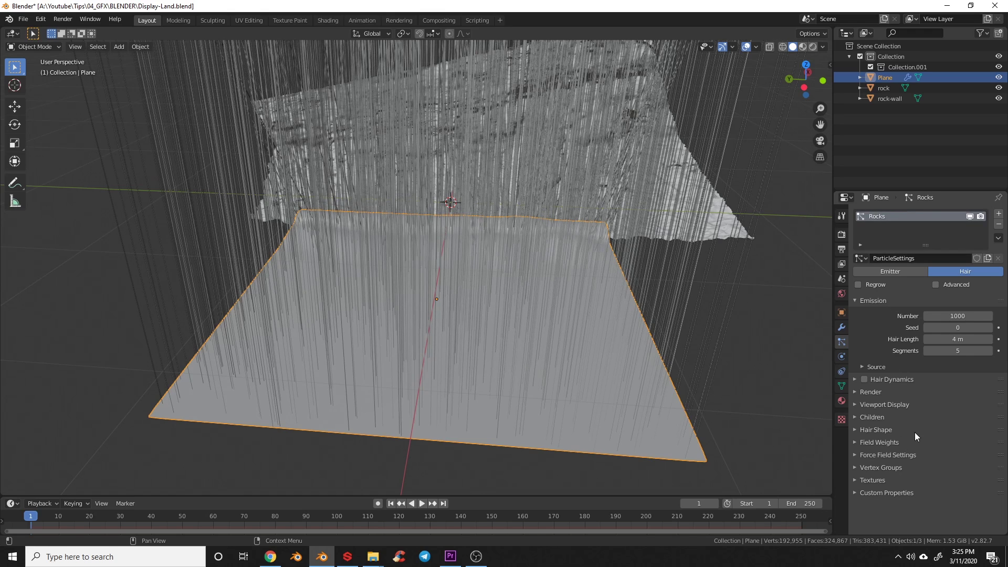
Enable Advanced settings for the Rocks particles and render them as Object with rock as the instance object
{"action": "left_click", "coordinate": [935, 284]}
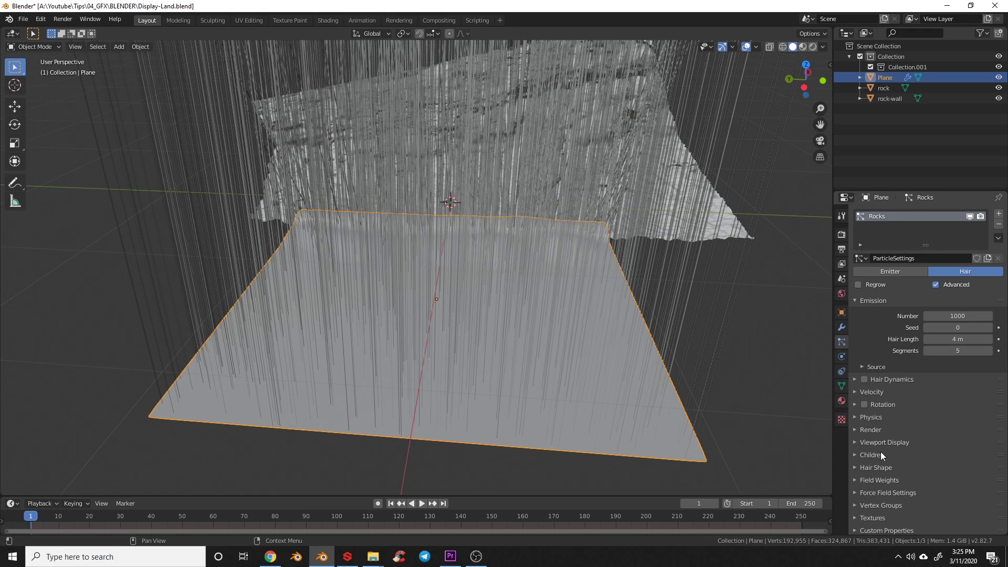
{"action": "left_click", "coordinate": [872, 429]}
{"action": "left_click", "coordinate": [946, 446]}
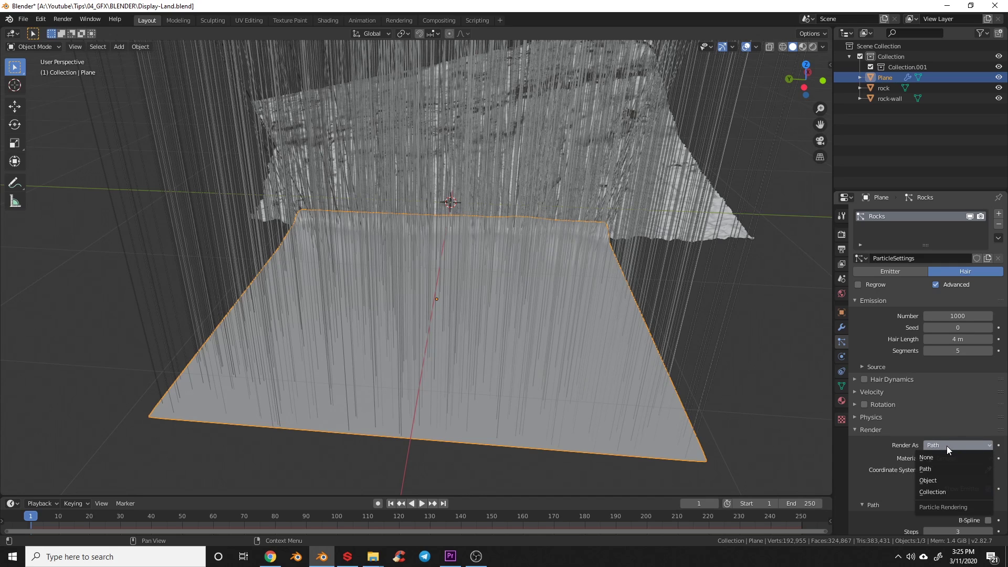
{"action": "left_click", "coordinate": [949, 480]}
{"action": "scroll", "coordinate": [951, 479], "scroll_direction": "down", "scroll_amount": 3}
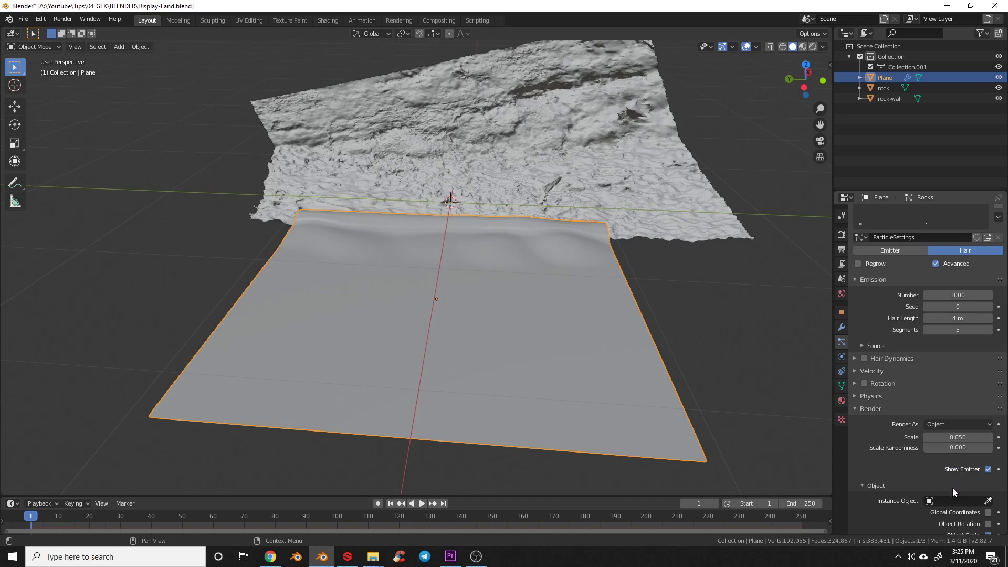
{"action": "left_click", "coordinate": [962, 458]}
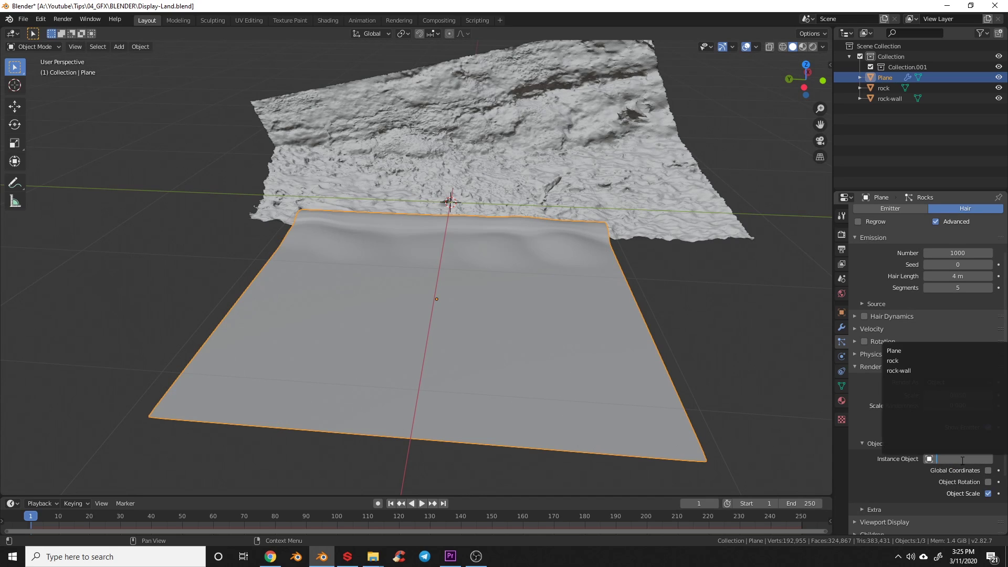
{"action": "left_click", "coordinate": [924, 361]}
Examine the scattered rock instances from above and below the plane, along with the base of the original rock
{"action": "middle_click_drag", "start_coordinate": [682, 415], "coordinate": [604, 411]}
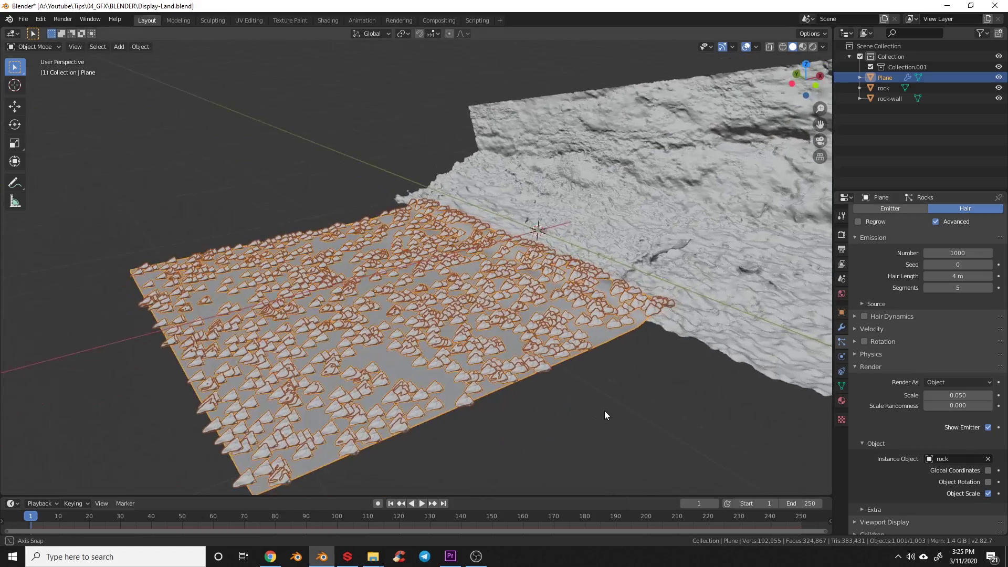
{"action": "scroll", "coordinate": [493, 405], "scroll_direction": "up", "scroll_amount": 6}
{"action": "middle_click_drag", "start_coordinate": [494, 409], "coordinate": [659, 345]}
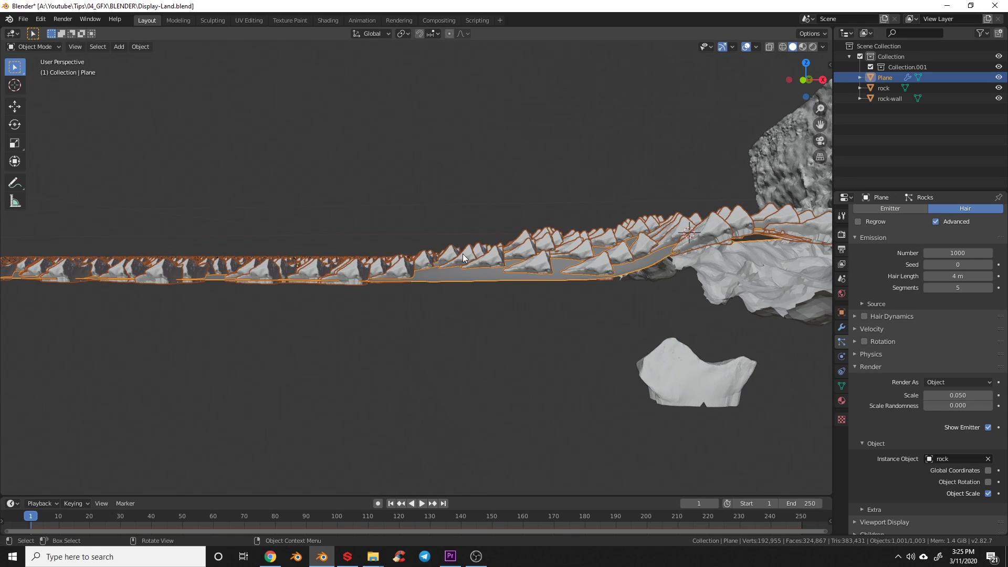
{"action": "middle_click_drag", "start_coordinate": [669, 408], "coordinate": [591, 339]}
{"action": "left_click", "coordinate": [633, 315]}
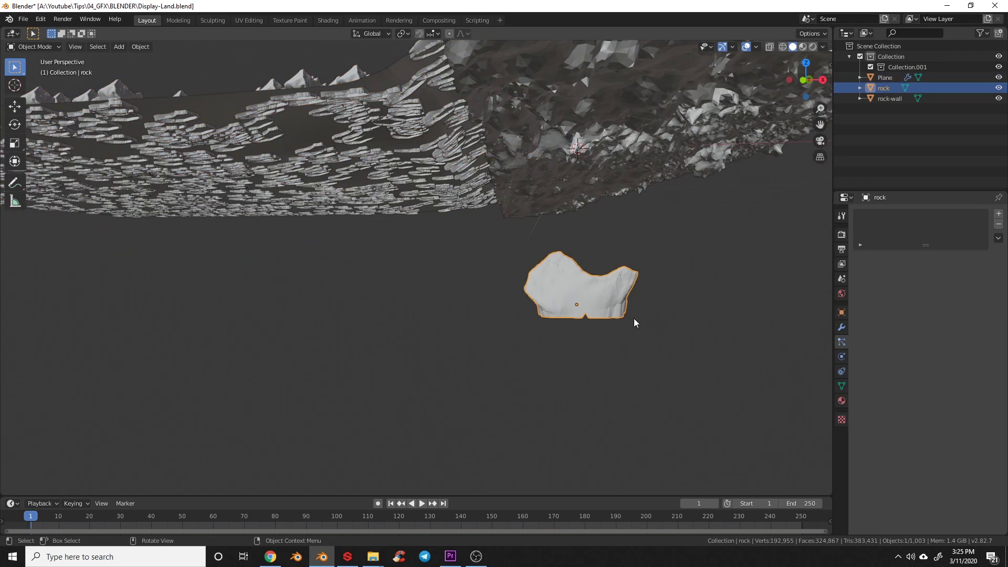
{"action": "key", "text": "ctrl+Tab"}
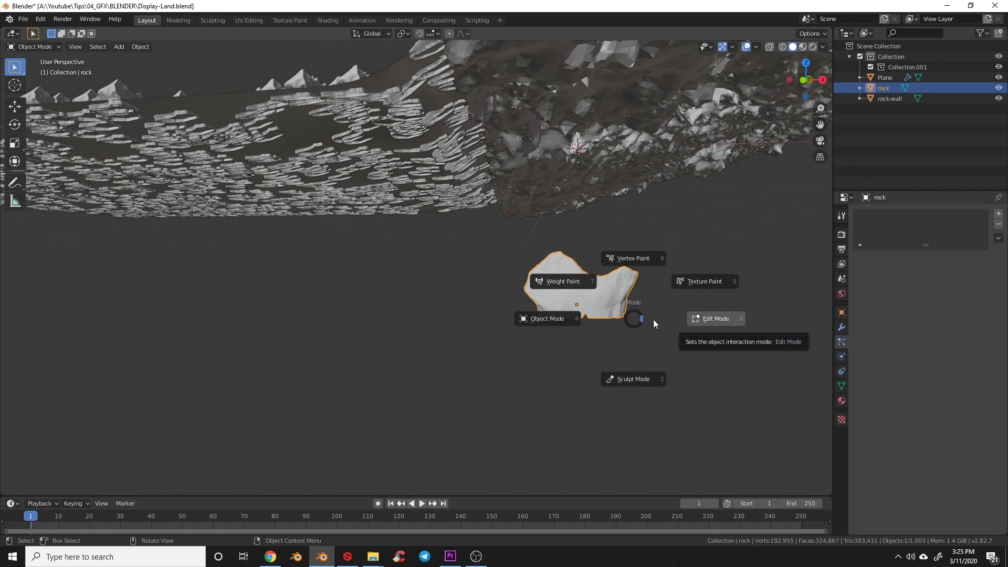
{"action": "left_click", "coordinate": [587, 317]}
{"action": "middle_click_drag", "start_coordinate": [660, 332], "coordinate": [501, 340]}
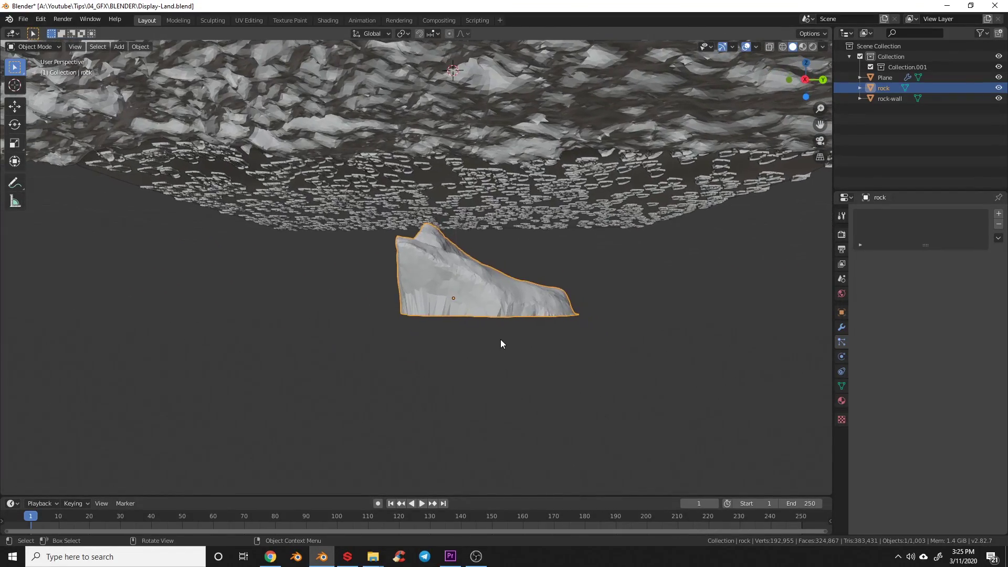
{"action": "middle_click_drag", "start_coordinate": [234, 210], "coordinate": [405, 357]}
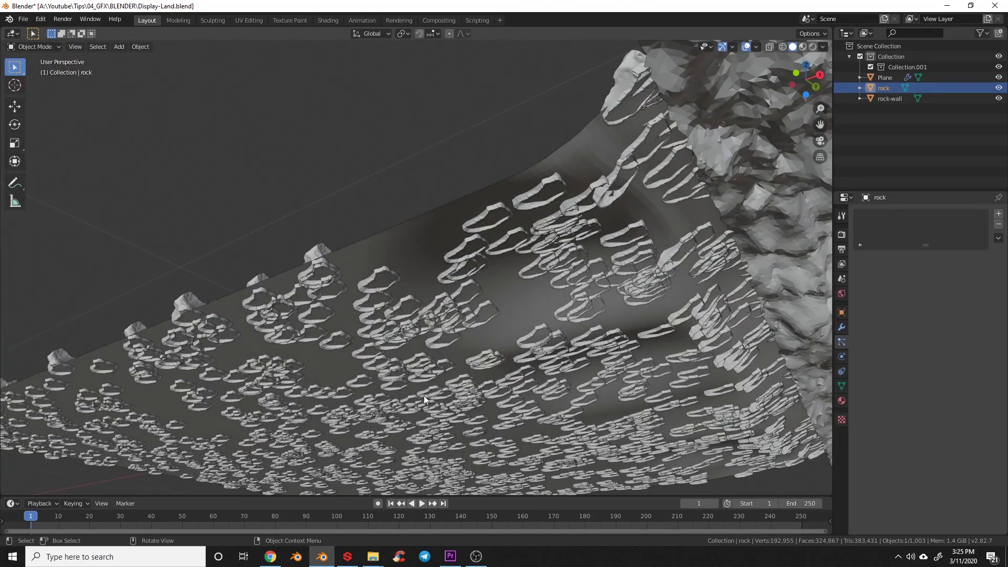
{"action": "middle_click_drag", "start_coordinate": [446, 287], "coordinate": [504, 353]}
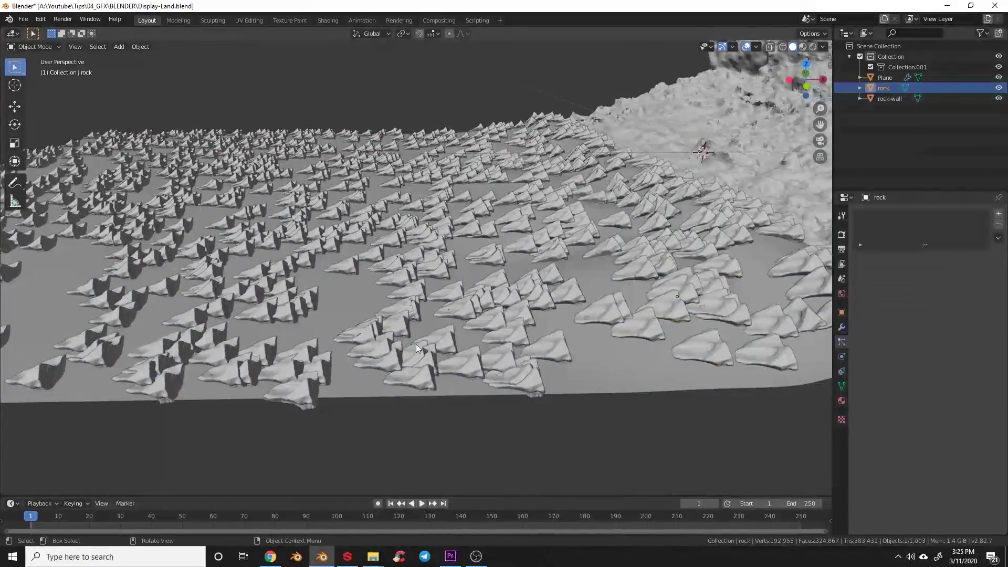
{"action": "middle_click_drag", "start_coordinate": [263, 341], "coordinate": [506, 398]}
{"action": "middle_click_drag", "start_coordinate": [314, 383], "coordinate": [391, 332]}
Set the ground plane's Rocks particle Number to 100
{"action": "left_click", "coordinate": [427, 341]}
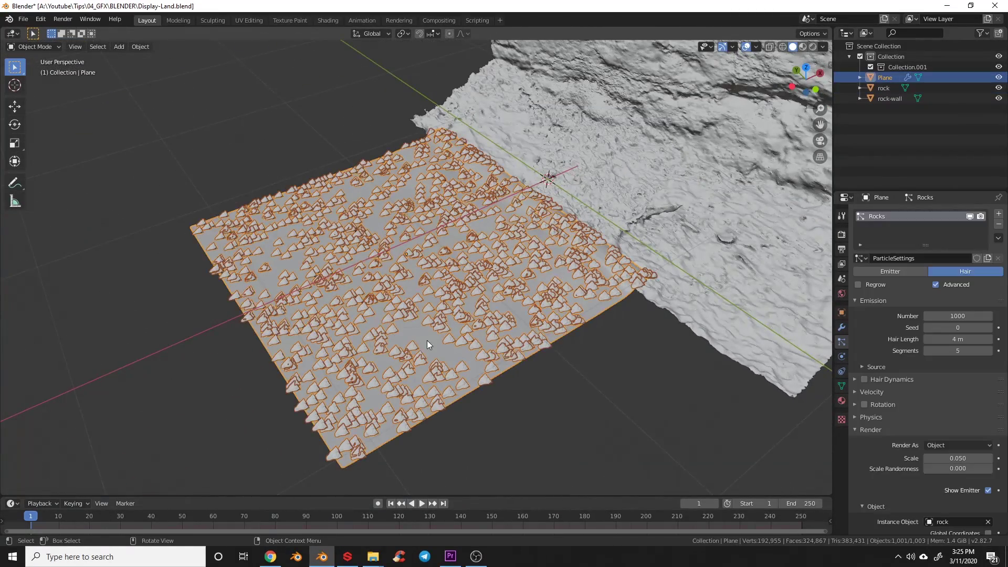
{"action": "left_click", "coordinate": [950, 316]}
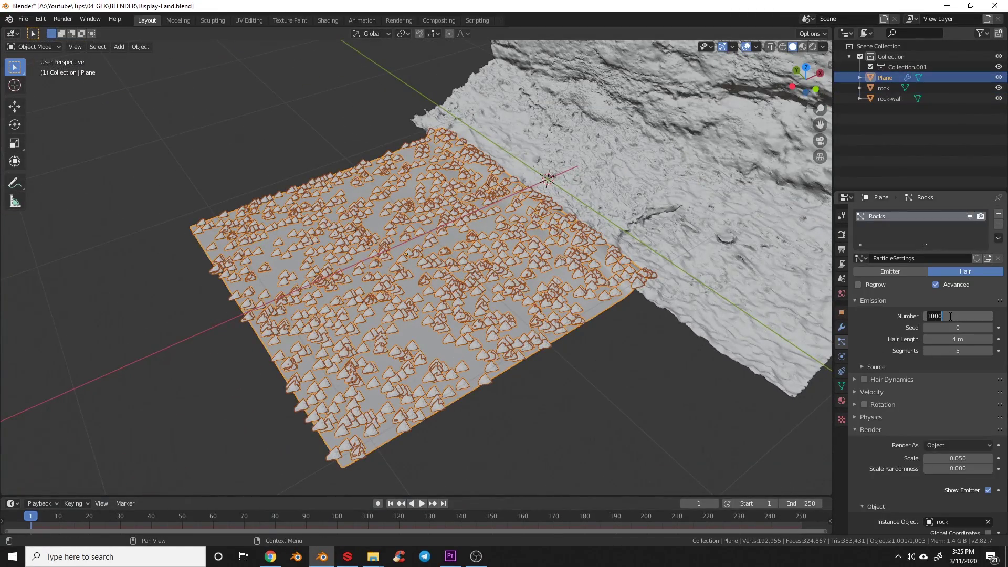
{"action": "type", "text": "100"}
{"action": "key", "text": "Return"}
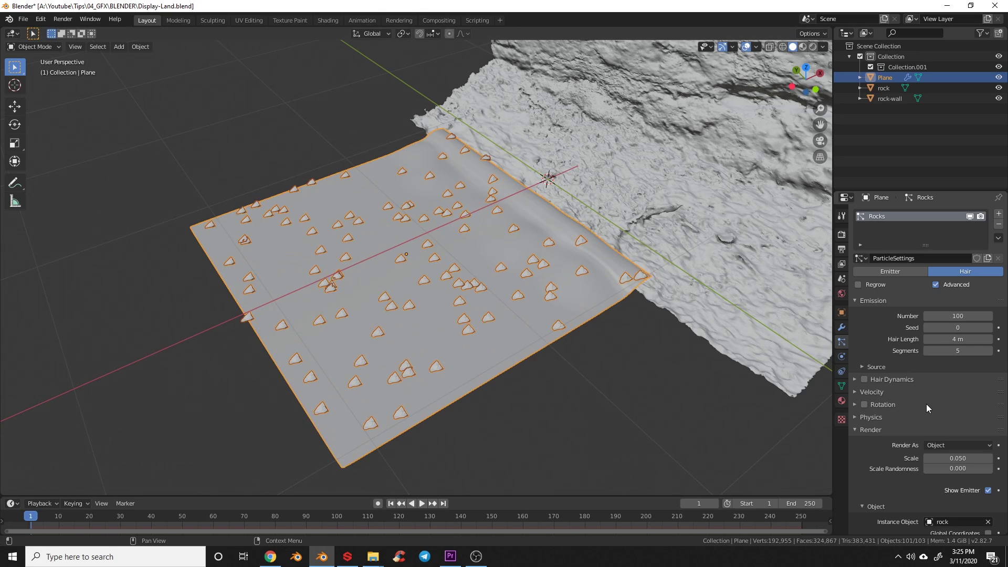
Set the Scale Randomness of the instanced rocks to 0.5
{"action": "scroll", "coordinate": [883, 426], "scroll_direction": "down", "scroll_amount": 2}
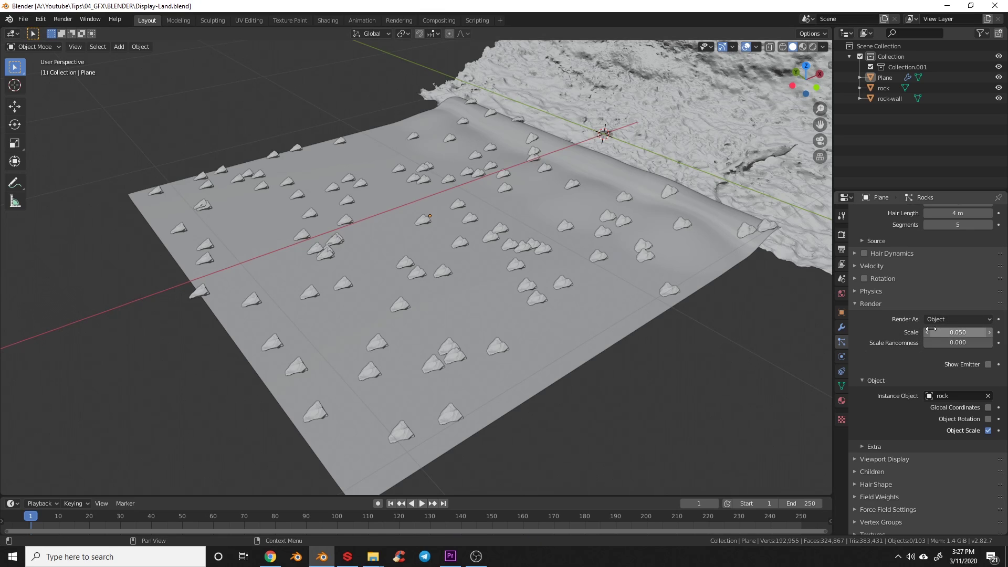
{"action": "left_click_drag", "start_coordinate": [942, 344], "coordinate": [992, 358]}
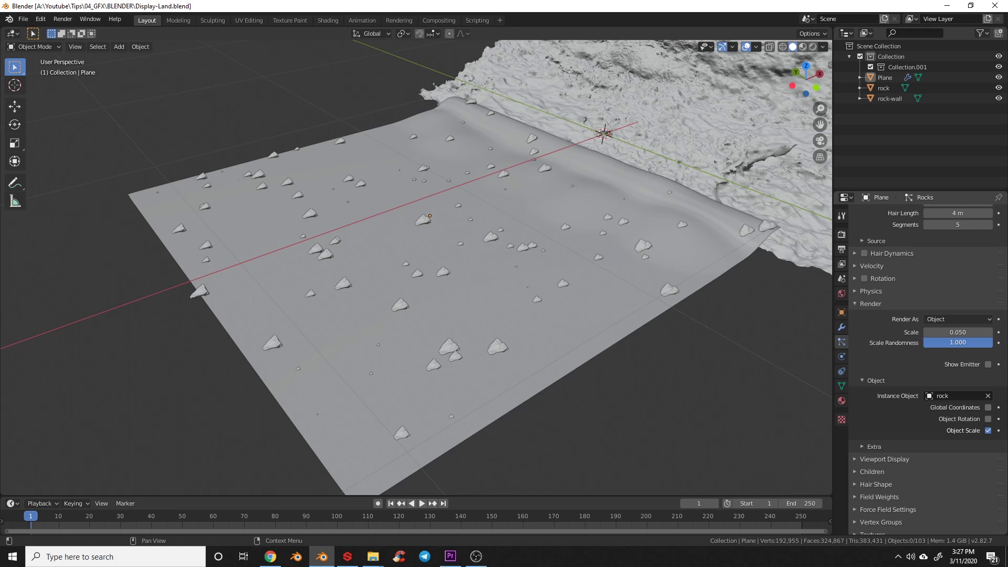
{"action": "double_click", "coordinate": [958, 343]}
{"action": "type", "text": "0.5"}
{"action": "key", "text": "Return"}
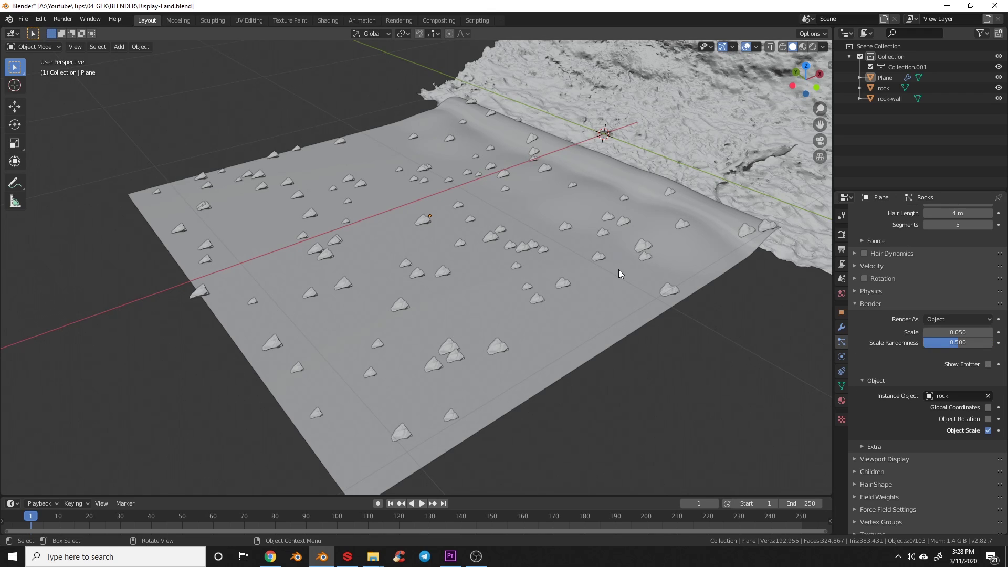
Enable Rotation for the Rocks particles and set the Phase to 1
{"action": "left_click", "coordinate": [864, 278]}
{"action": "left_click", "coordinate": [854, 279]}
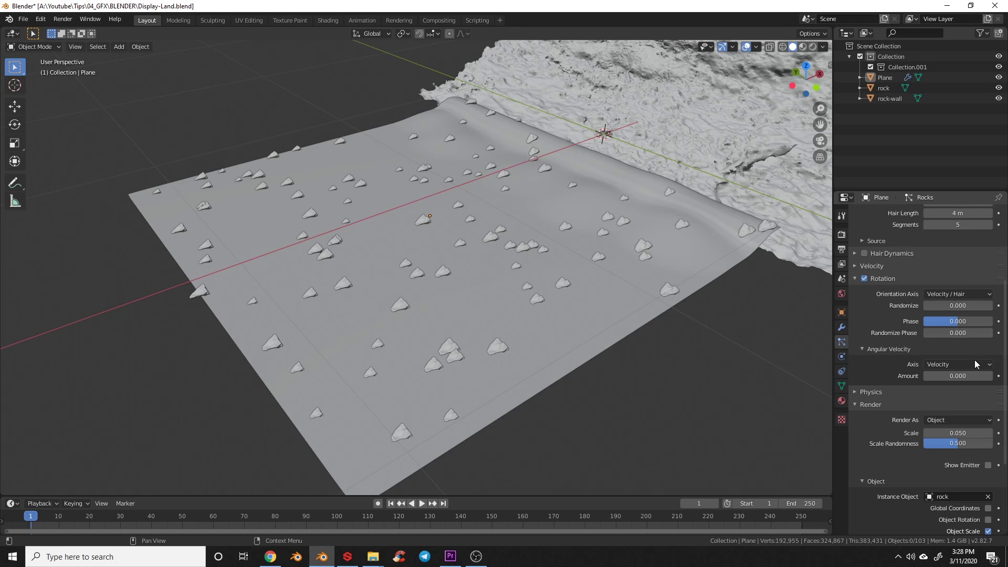
{"action": "left_click", "coordinate": [952, 346]}
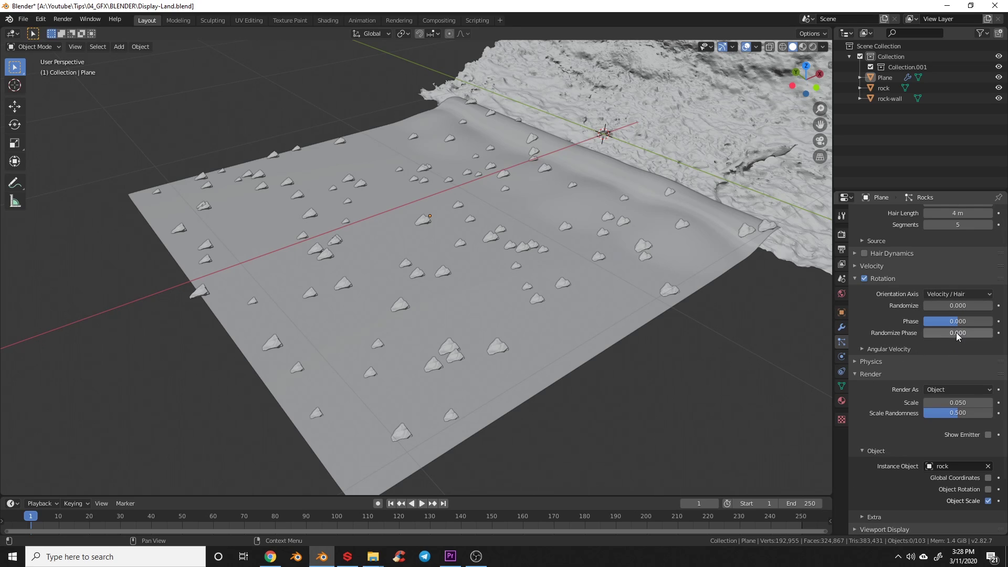
{"action": "left_click", "coordinate": [953, 322]}
{"action": "type", "text": "1"}
{"action": "key", "text": "Return"}
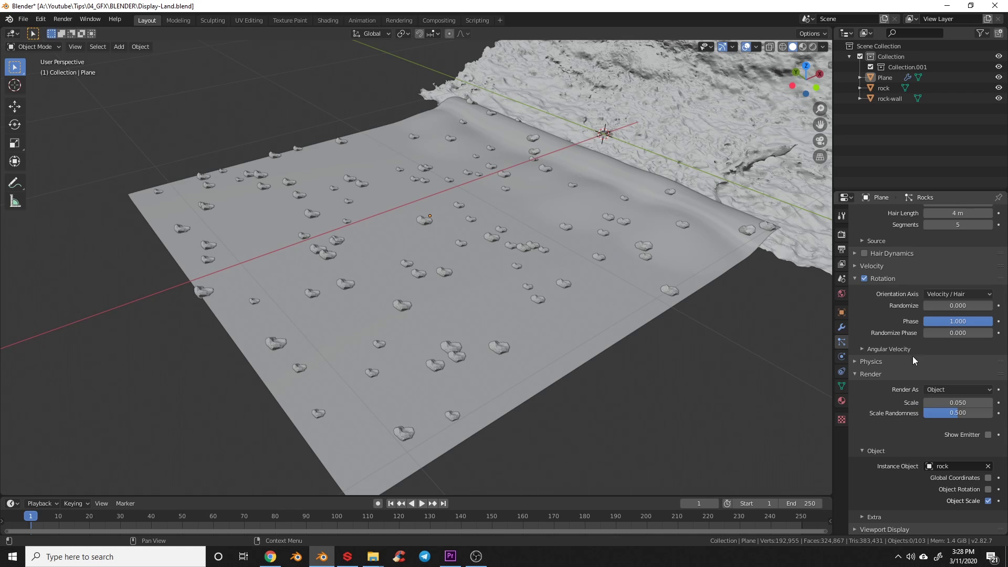
Set the rocks' Randomize Phase to 1 and collapse the Rotation and Render settings
{"action": "left_click", "coordinate": [944, 333]}
{"action": "type", "text": "1"}
{"action": "key", "text": "Return"}
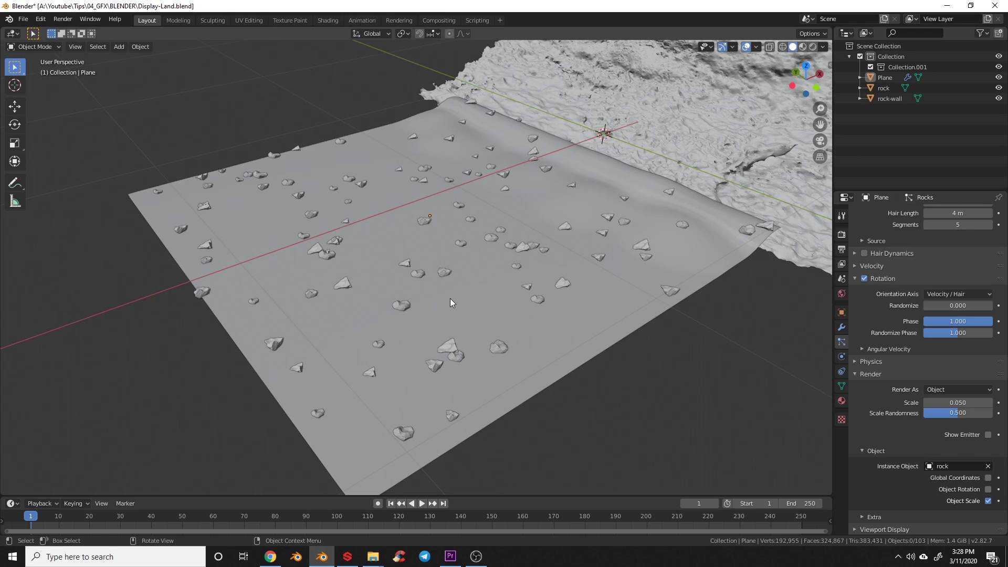
{"action": "left_click", "coordinate": [857, 278]}
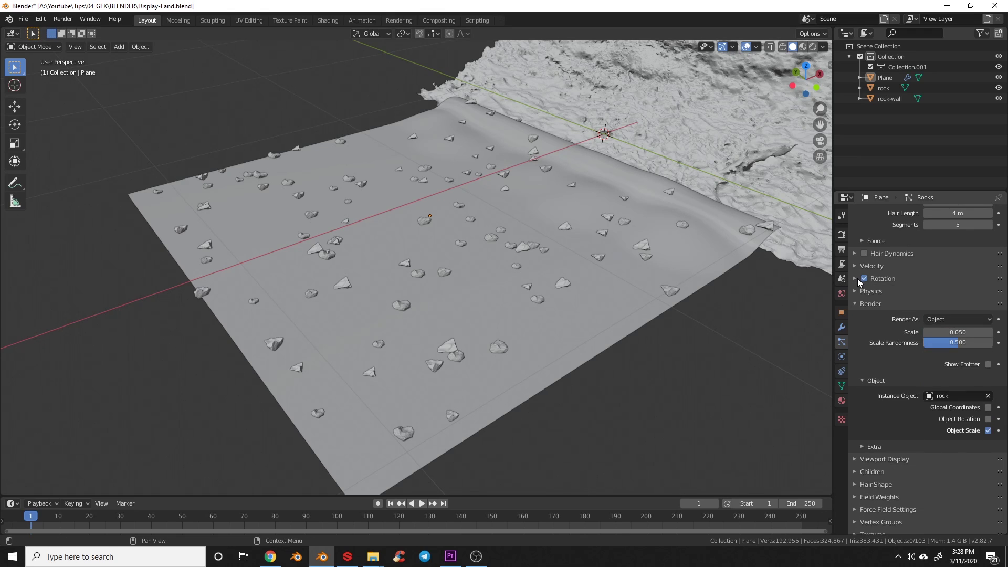
{"action": "left_click", "coordinate": [858, 303]}
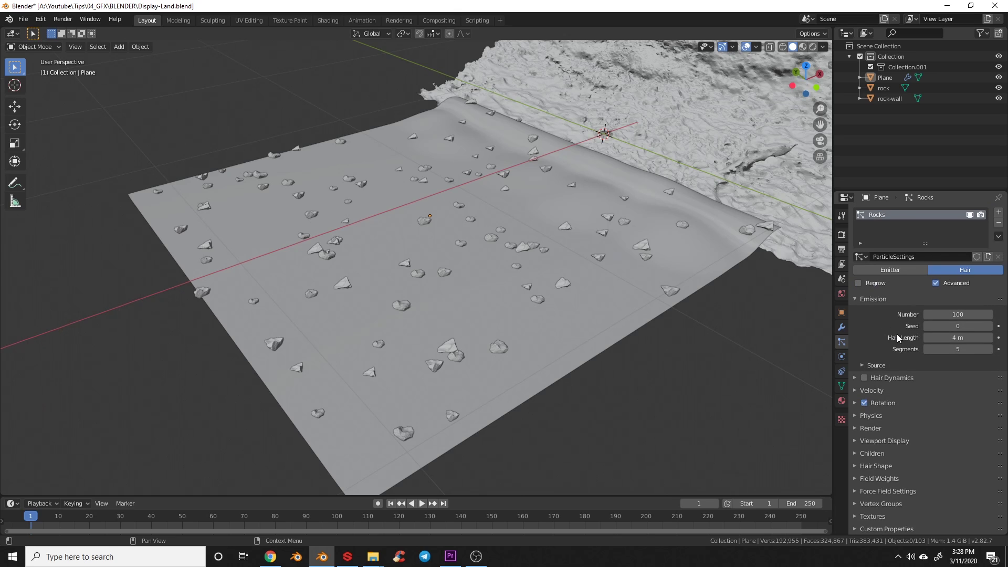
Set the Rocks particle emission Source Distribution to Random
{"action": "left_click", "coordinate": [873, 367]}
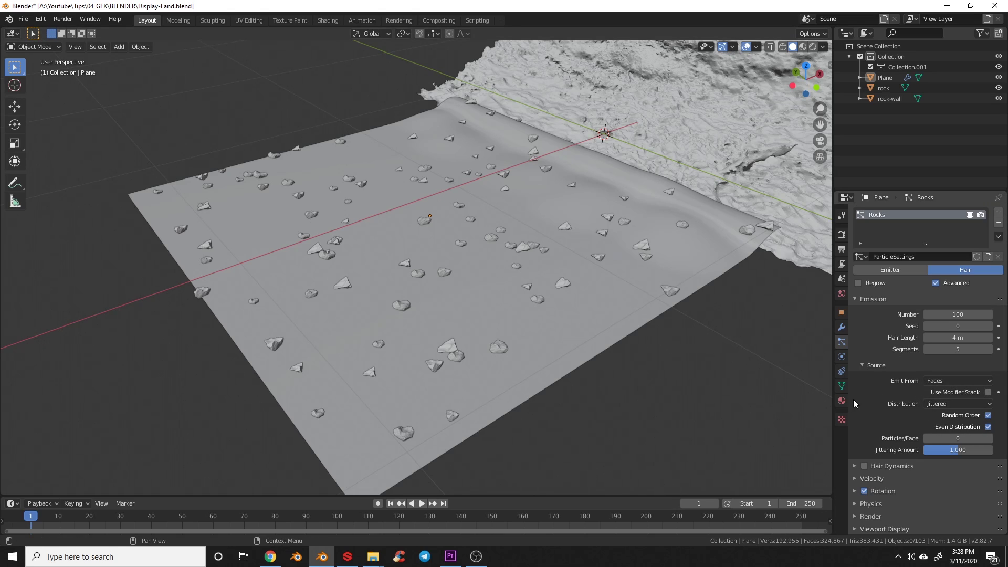
{"action": "left_click", "coordinate": [933, 403]}
{"action": "left_click", "coordinate": [945, 427]}
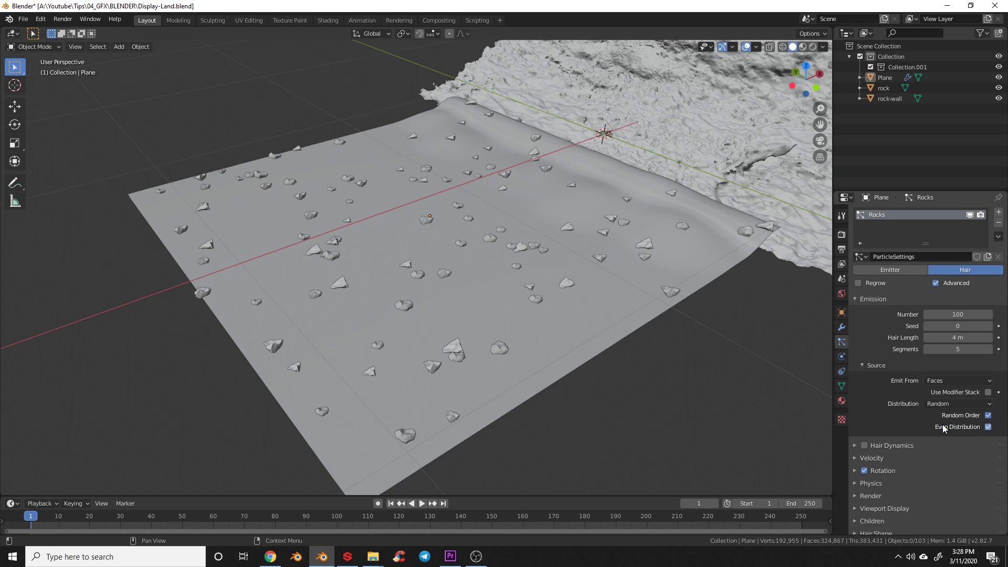
Set the Rocks particle Number to 25
{"action": "left_click", "coordinate": [956, 314]}
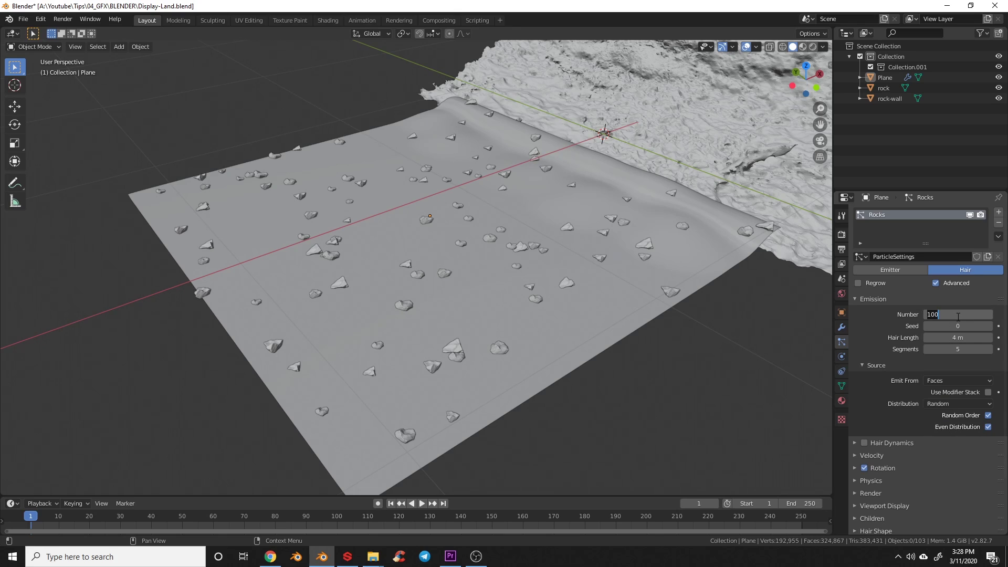
{"action": "type", "text": "25"}
{"action": "key", "text": "Return"}
{"action": "middle_click_drag", "start_coordinate": [433, 307], "coordinate": [524, 329]}
{"action": "middle_click_drag", "start_coordinate": [596, 329], "coordinate": [801, 374]}
Set the render Scale of the Rocks particles to 0.1
{"action": "scroll", "coordinate": [872, 481], "scroll_direction": "down", "scroll_amount": 2}
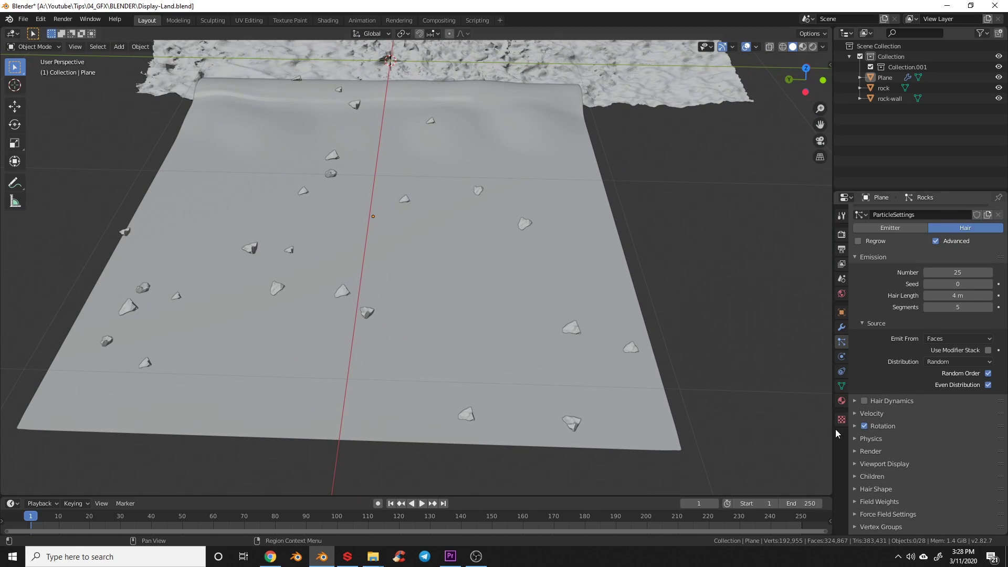
{"action": "left_click", "coordinate": [874, 453]}
{"action": "left_click", "coordinate": [950, 479]}
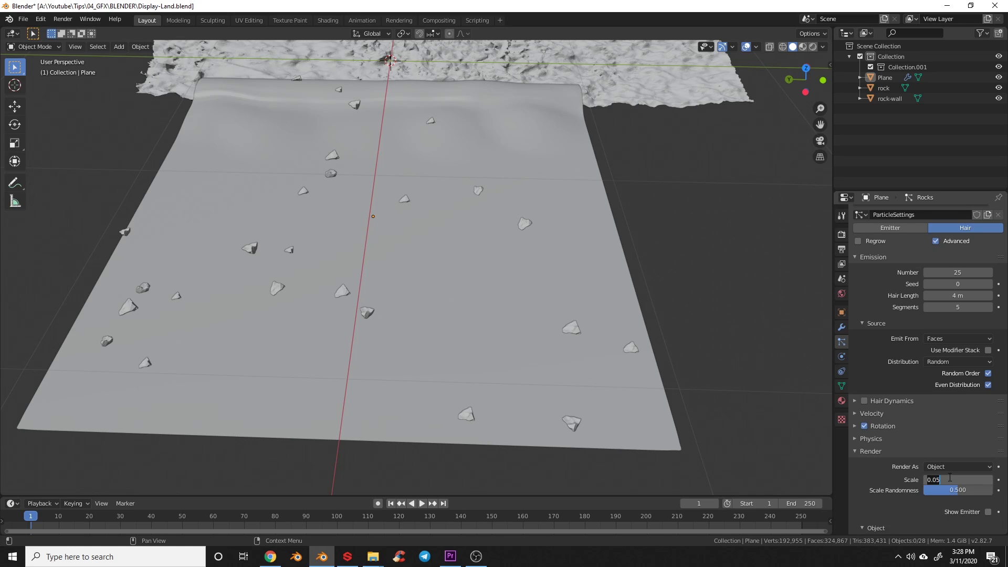
{"action": "type", "text": "0.1"}
{"action": "key", "text": "Return"}
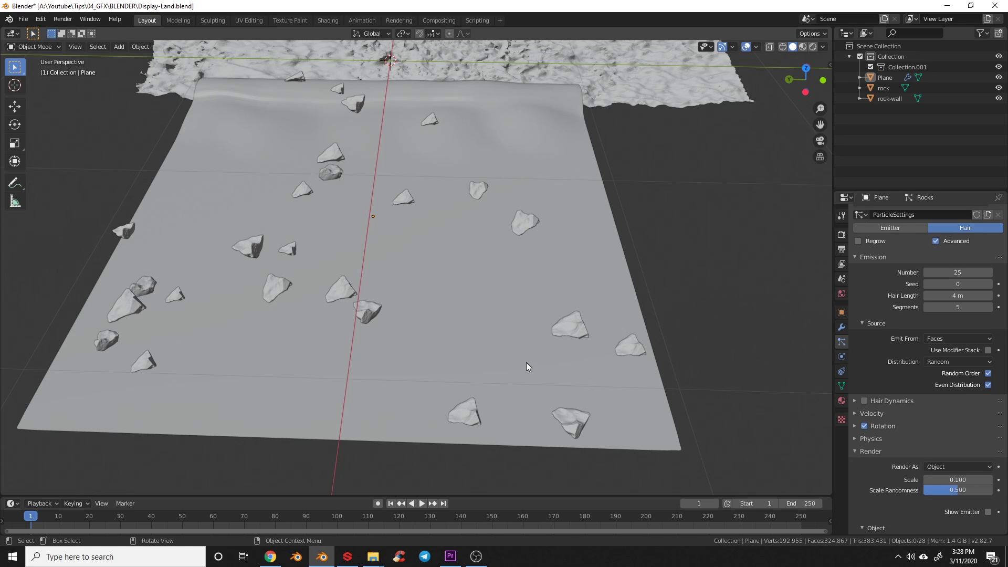
{"action": "middle_click_drag", "start_coordinate": [499, 279], "coordinate": [487, 290]}
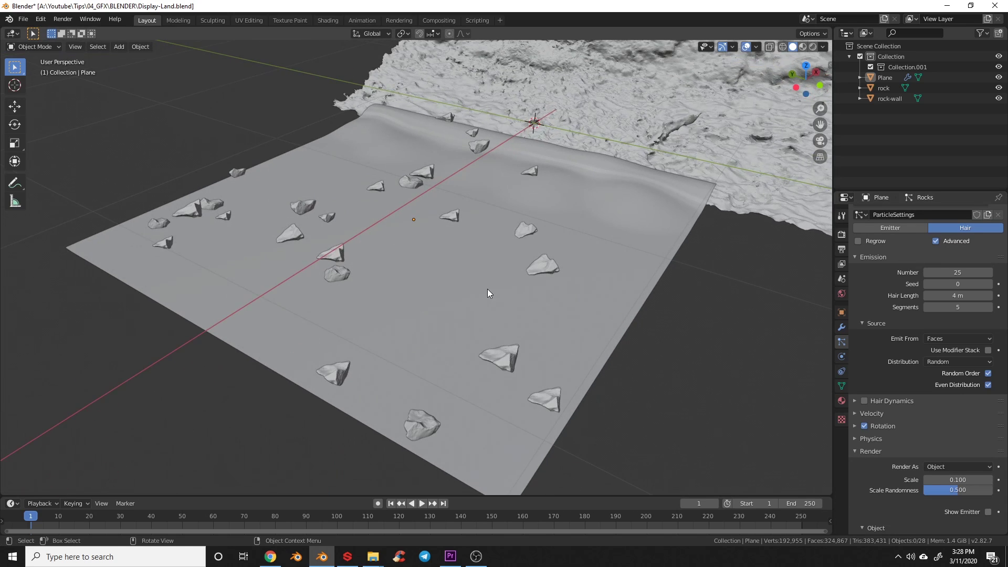
Set the Rocks particle Number to 5 and the Seed to 2
{"action": "left_click", "coordinate": [953, 273]}
{"action": "type", "text": "5"}
{"action": "key", "text": "Return"}
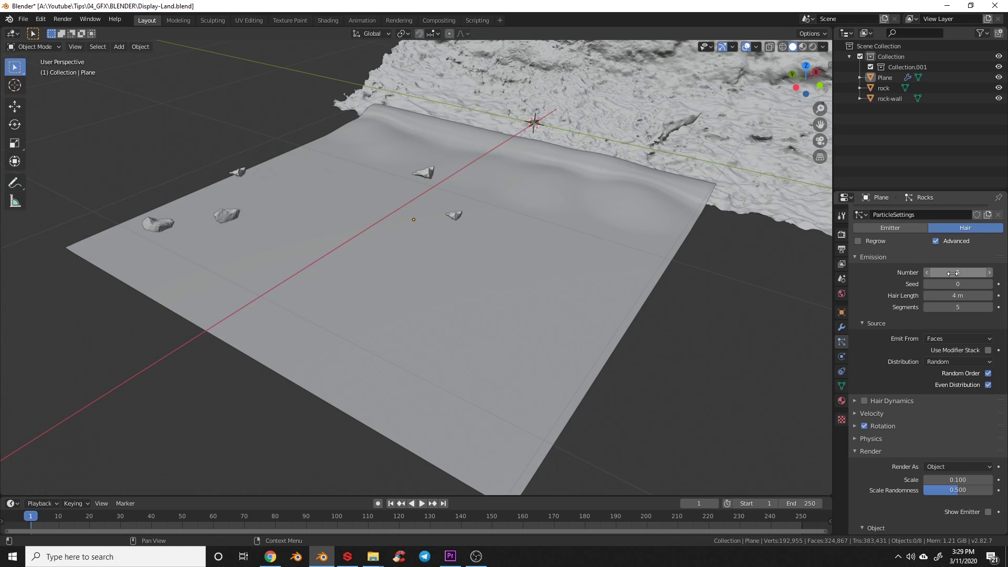
{"action": "middle_click_drag", "start_coordinate": [481, 269], "coordinate": [578, 265]}
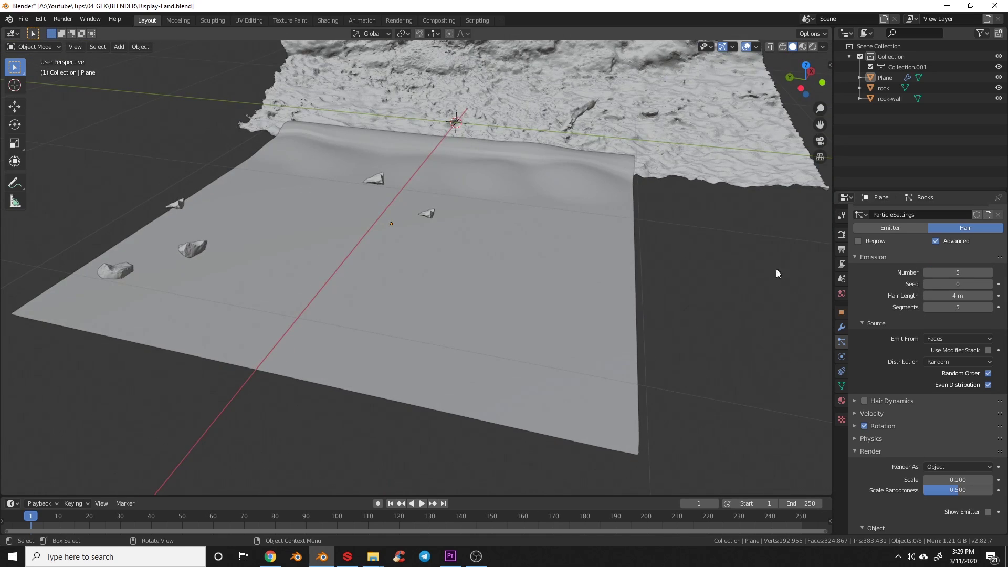
{"action": "left_click", "coordinate": [989, 285]}
{"action": "left_click", "coordinate": [989, 284]}
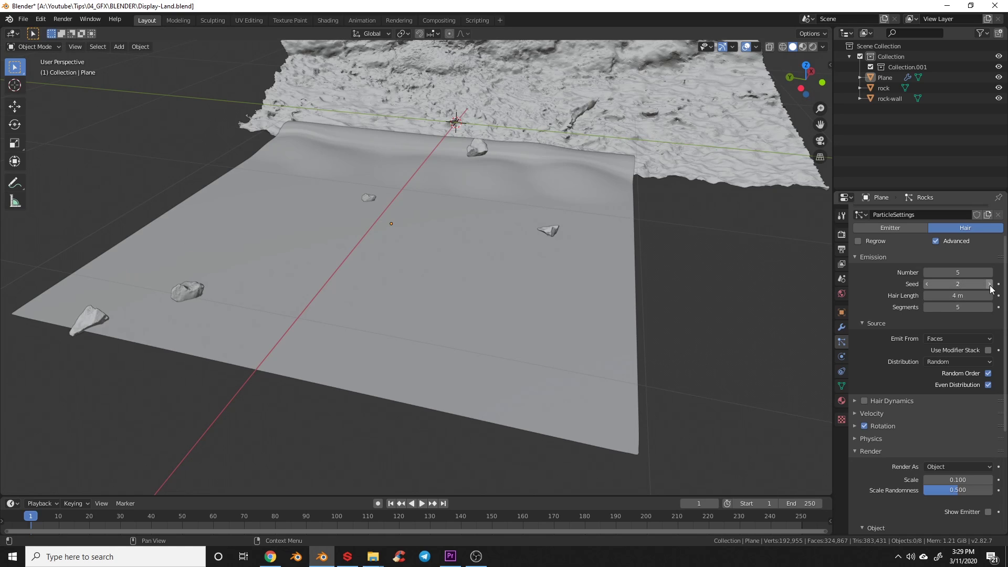
Add a second particle system to the ground plane and give it a single-user copy of the existing ParticleSettings
{"action": "scroll", "coordinate": [882, 329], "scroll_direction": "up", "scroll_amount": 3}
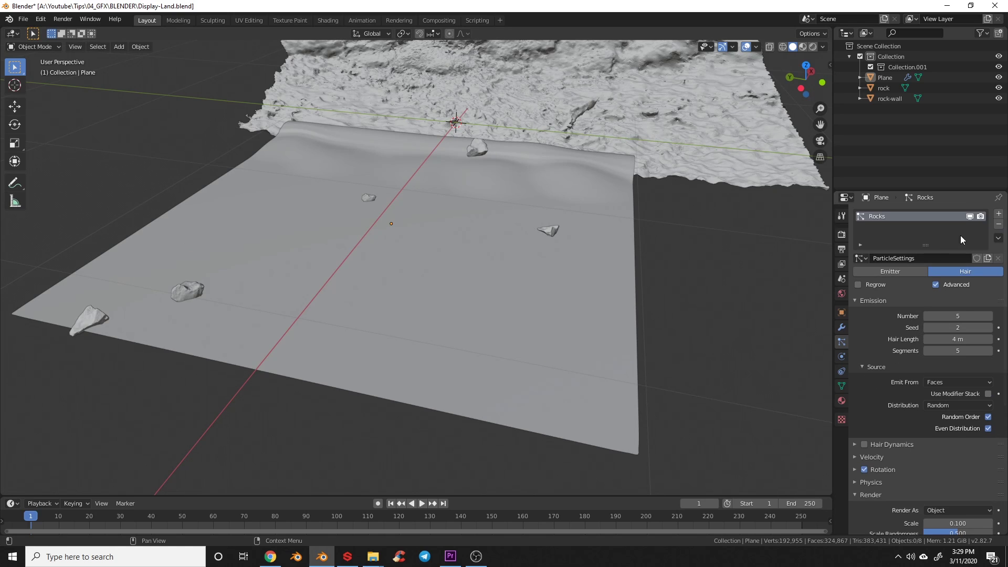
{"action": "left_click", "coordinate": [999, 216]}
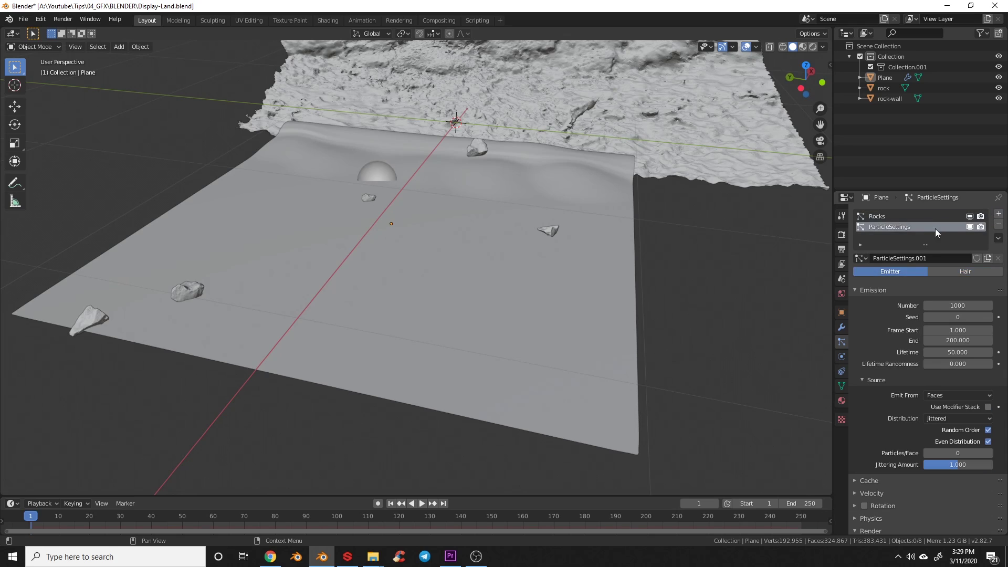
{"action": "left_click", "coordinate": [861, 258]}
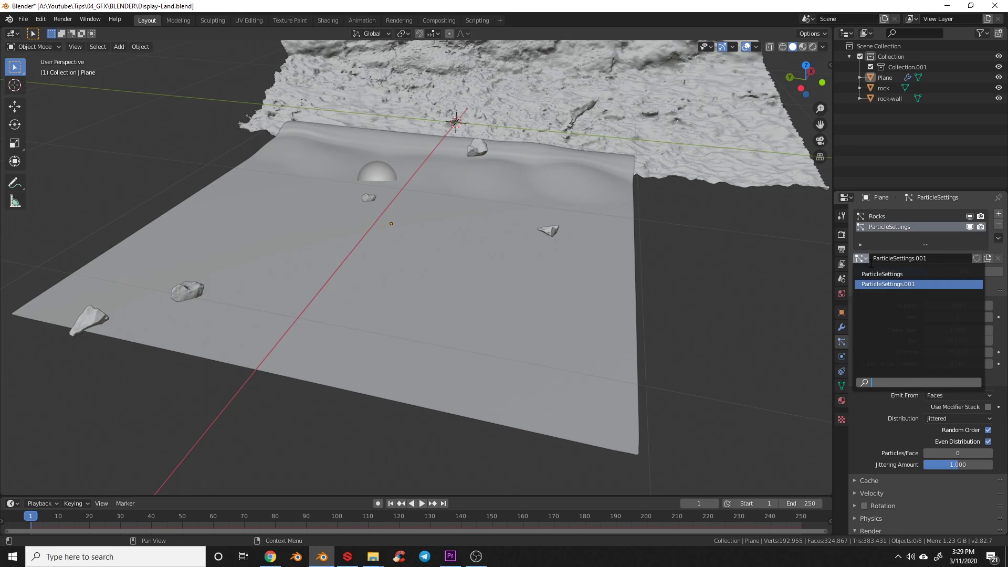
{"action": "left_click", "coordinate": [888, 275]}
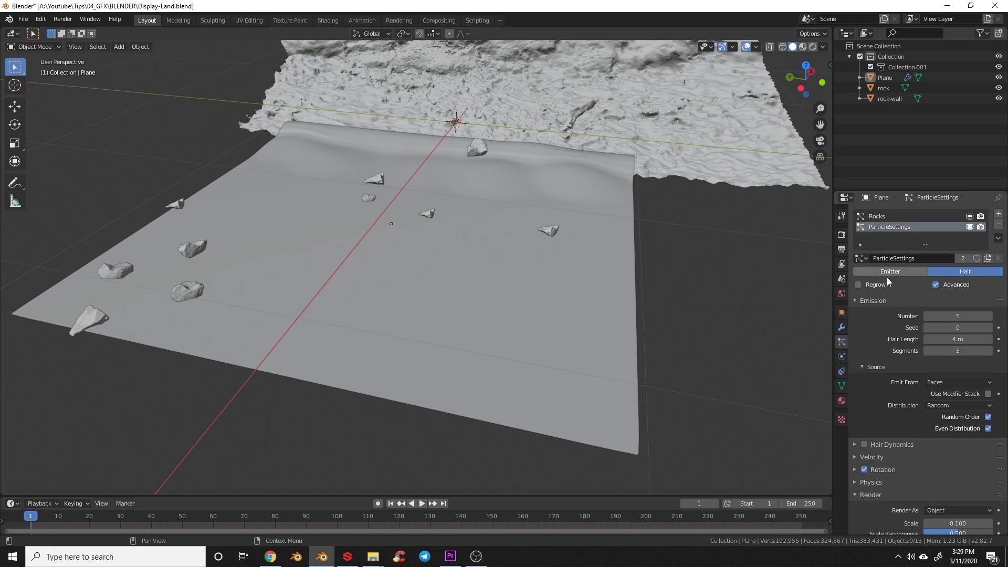
{"action": "left_click", "coordinate": [963, 258]}
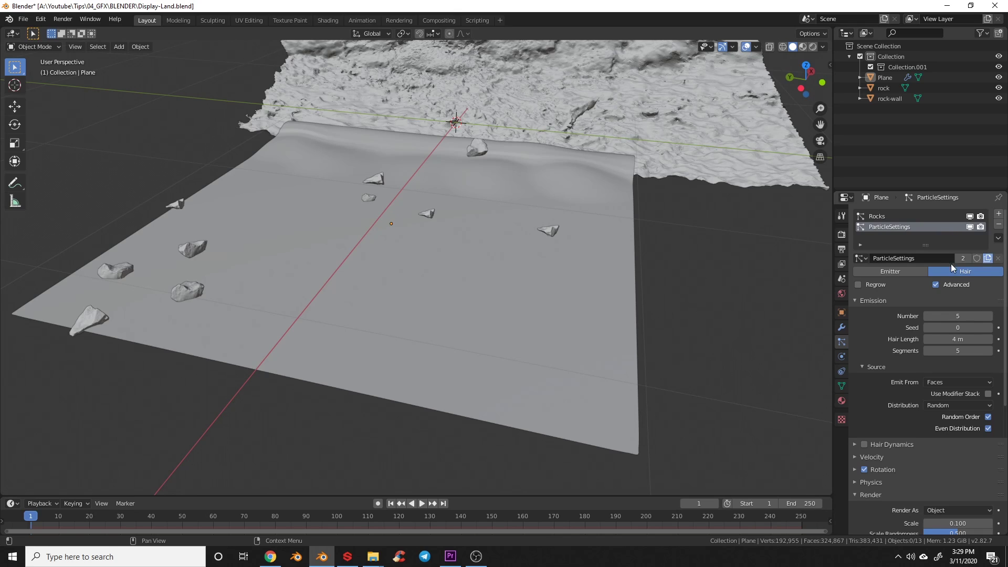
Rename the second system's particle settings as Small Rocks
{"action": "double_click", "coordinate": [928, 259]}
{"action": "type", "text": "Small Rocks"}
{"action": "key", "text": "Return"}
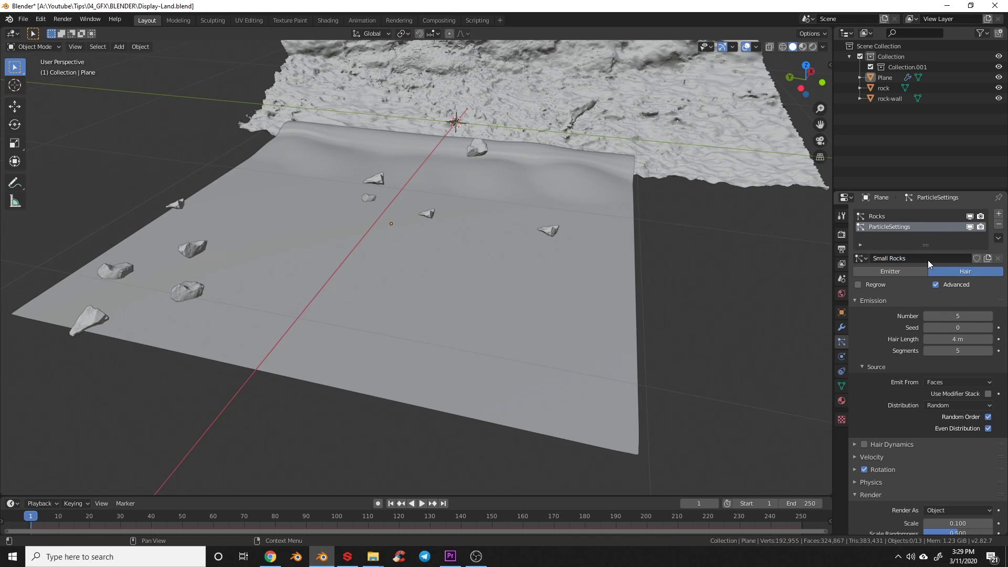
Set the Small Rocks particle Number to 25
{"action": "double_click", "coordinate": [962, 315]}
{"action": "type", "text": "25"}
{"action": "key", "text": "Return"}
Set the render Scale of the Small Rocks particles to 0.035
{"action": "scroll", "coordinate": [899, 439], "scroll_direction": "down", "scroll_amount": 3}
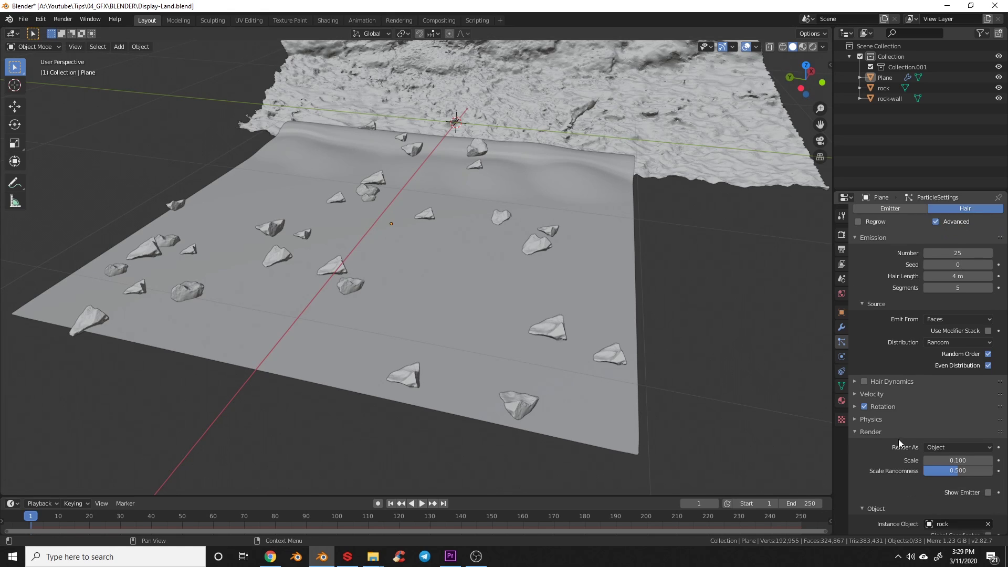
{"action": "scroll", "coordinate": [898, 439], "scroll_direction": "down", "scroll_amount": 1}
{"action": "double_click", "coordinate": [956, 440]}
{"action": "type", "text": "."}
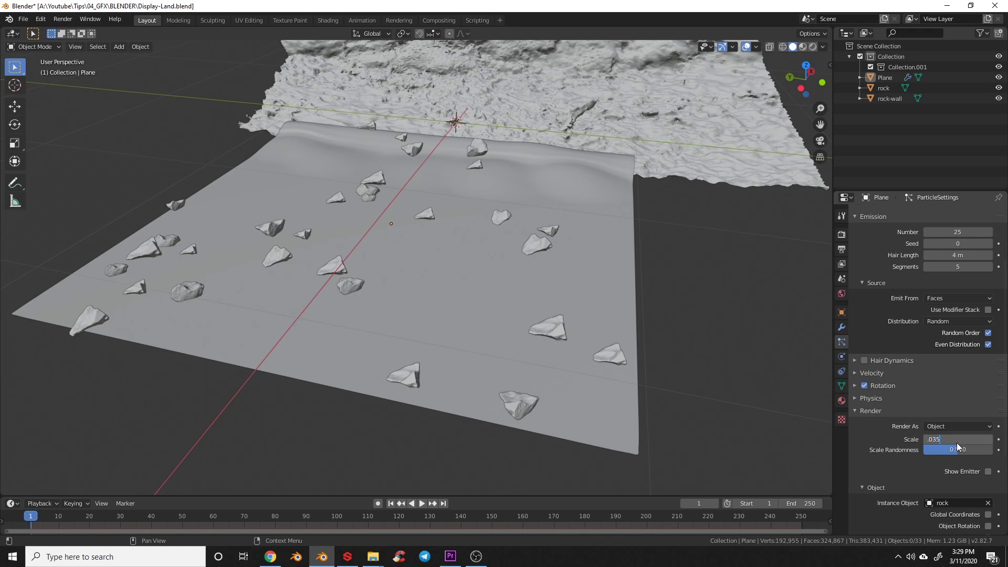
{"action": "type", "text": "035"}
{"action": "key", "text": "Return"}
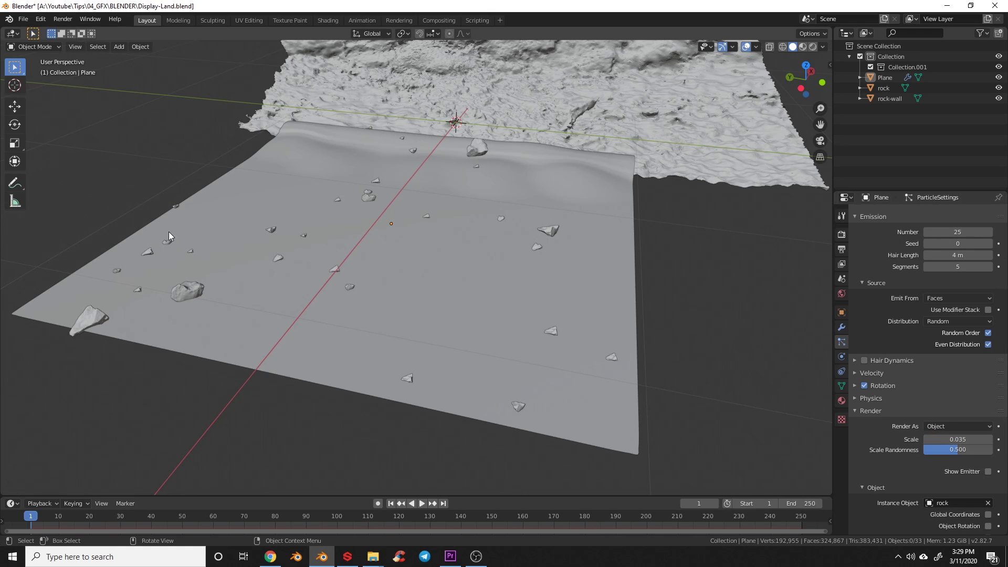
{"action": "middle_click_drag", "start_coordinate": [317, 287], "coordinate": [488, 304]}
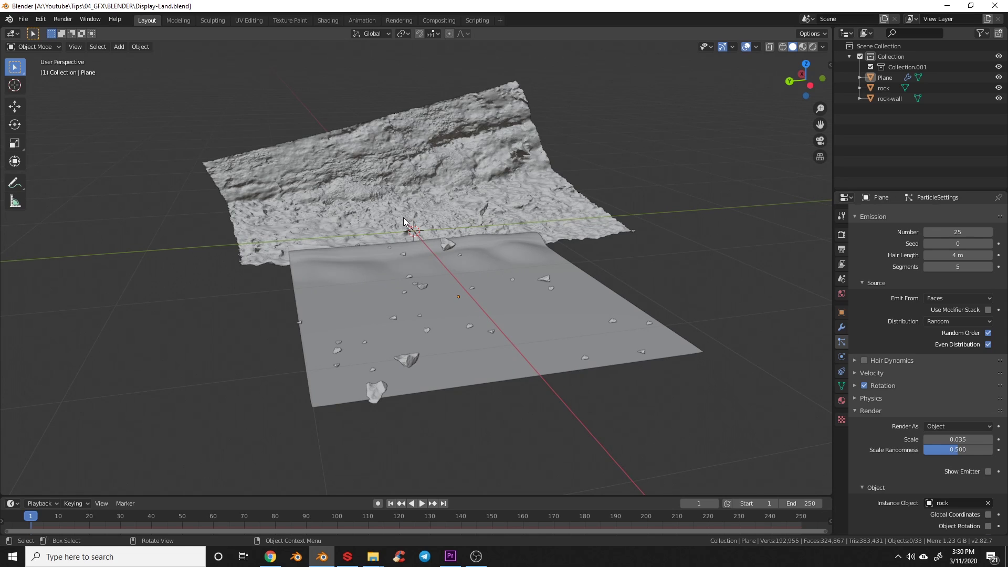
{"action": "left_click", "coordinate": [25, 21]}
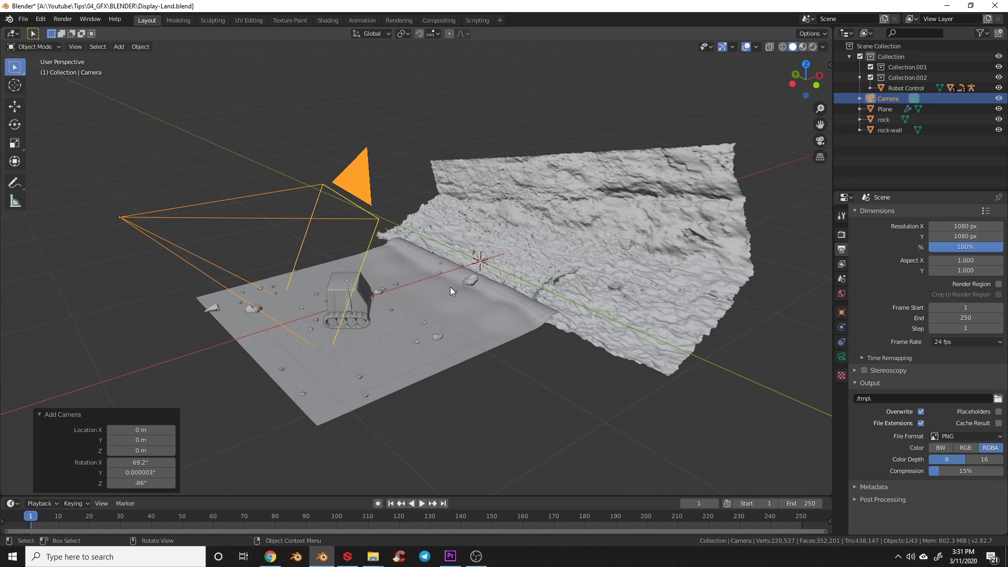
Look through the new camera and fly it to a position behind the robot, aimed at the rock wall
{"action": "middle_click_drag", "start_coordinate": [496, 283], "coordinate": [402, 319]}
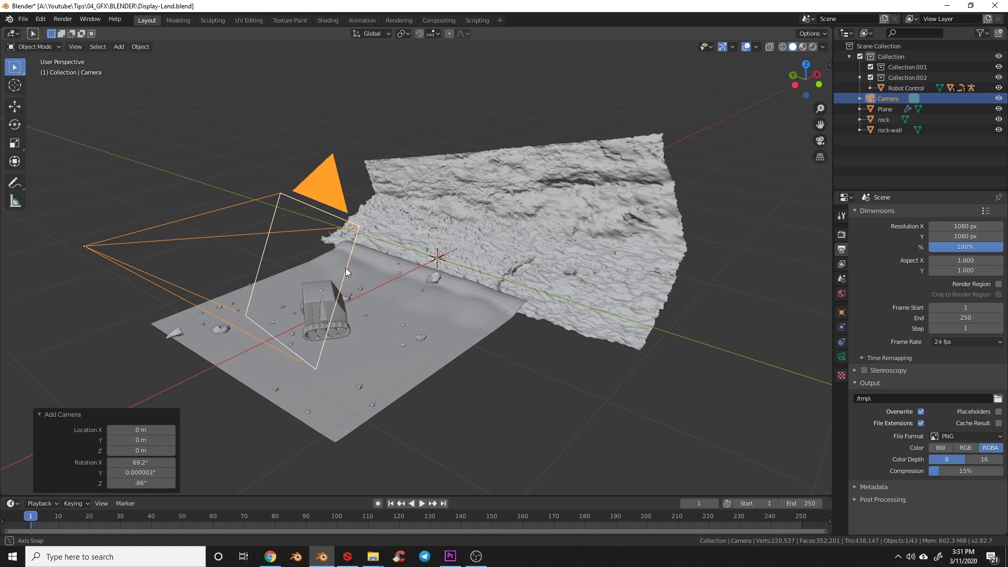
{"action": "middle_click_drag", "start_coordinate": [346, 267], "coordinate": [314, 249]}
{"action": "middle_click_drag", "start_coordinate": [406, 299], "coordinate": [510, 316]}
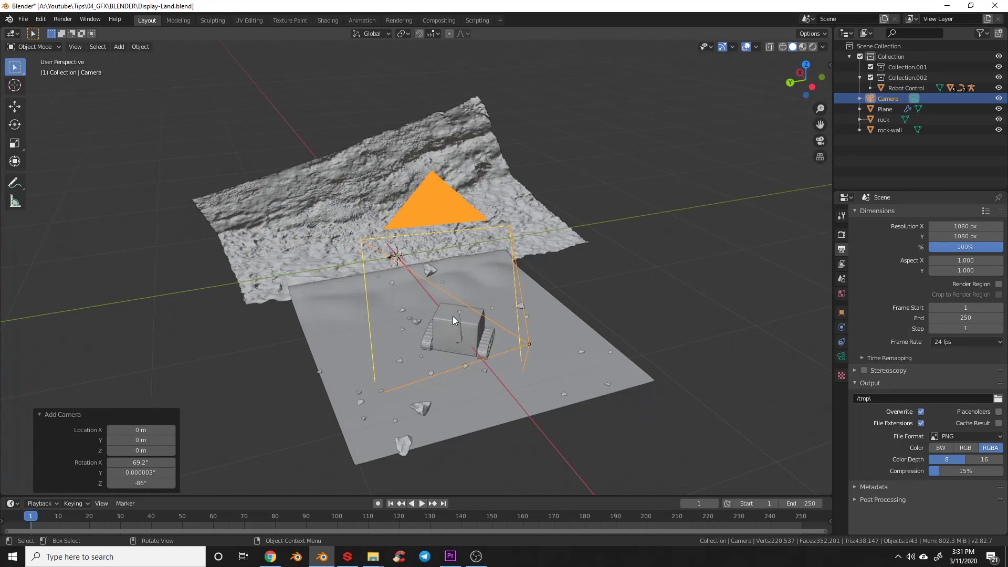
{"action": "key", "text": "KP_0"}
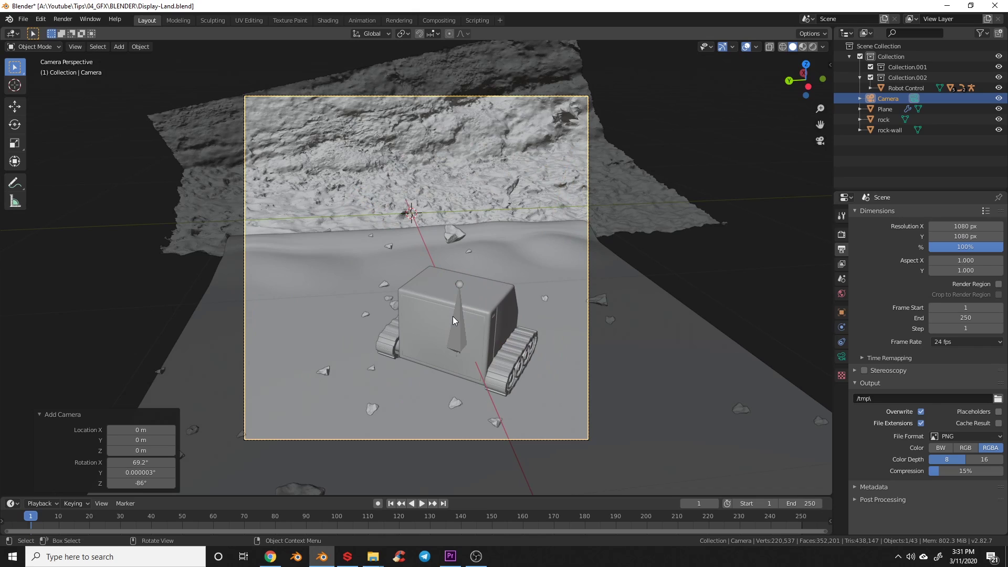
{"action": "key", "text": "shift+grave"}
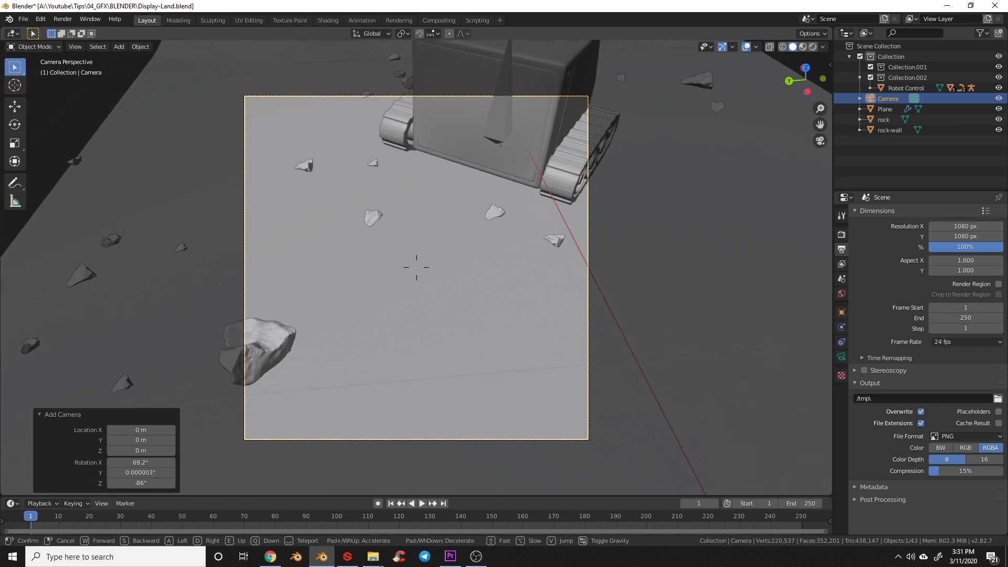
{"action": "key", "text": "w"}
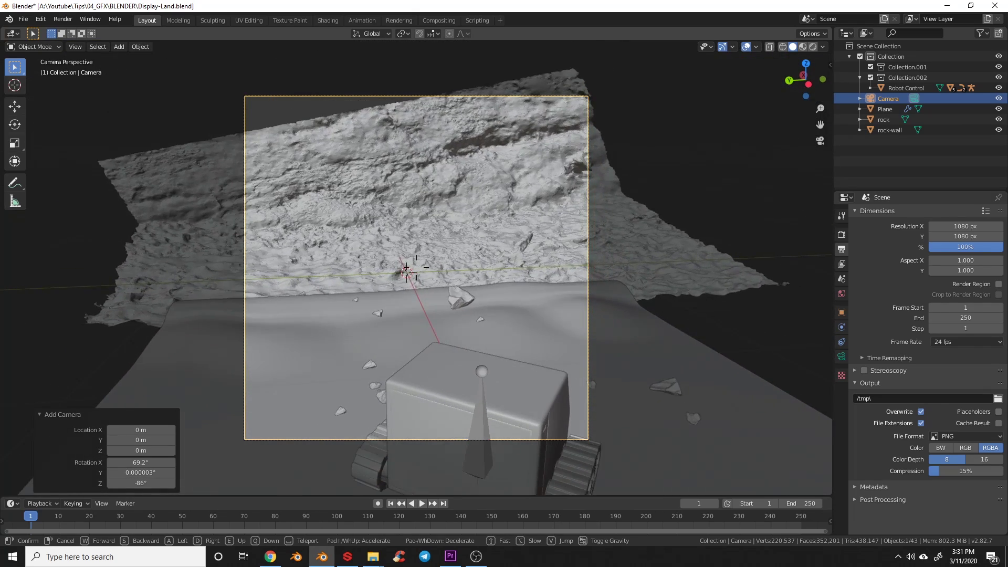
{"action": "key", "text": "s"}
{"action": "left_click", "coordinate": [417, 267]}
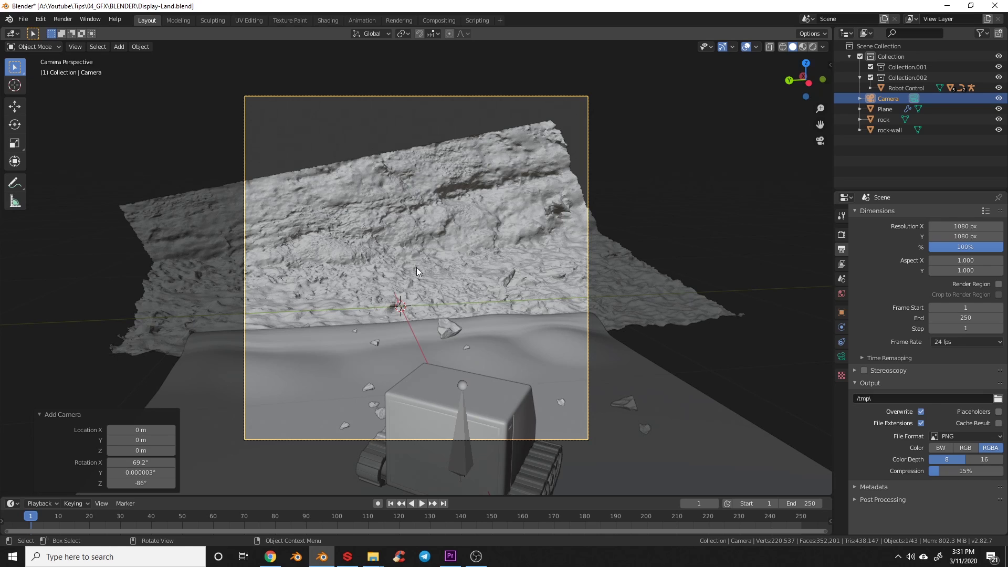
Lower the camera about 0.46 m along the global Z axis to frame the robot
{"action": "key", "text": "g"}
{"action": "key", "text": "z"}
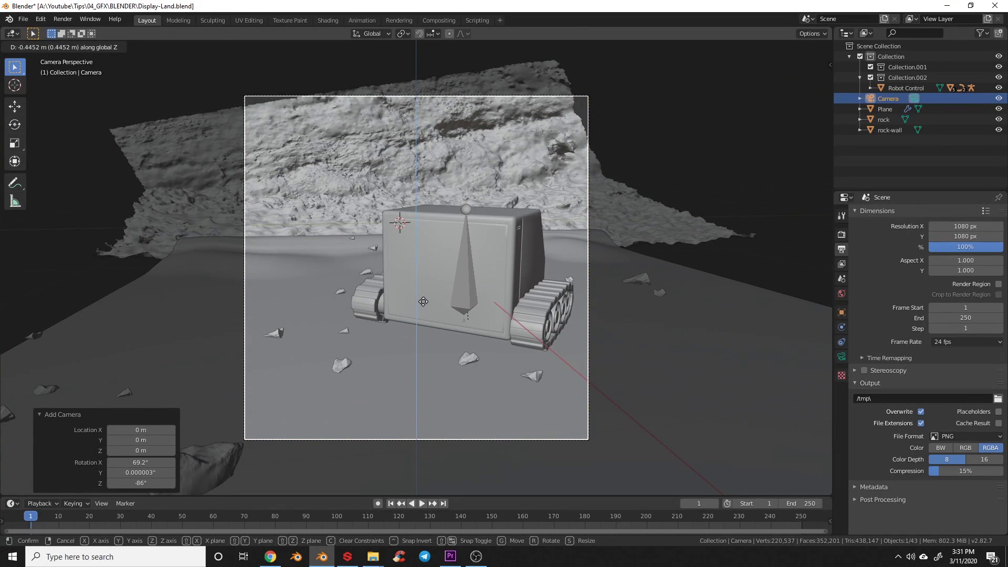
{"action": "left_click", "coordinate": [423, 302]}
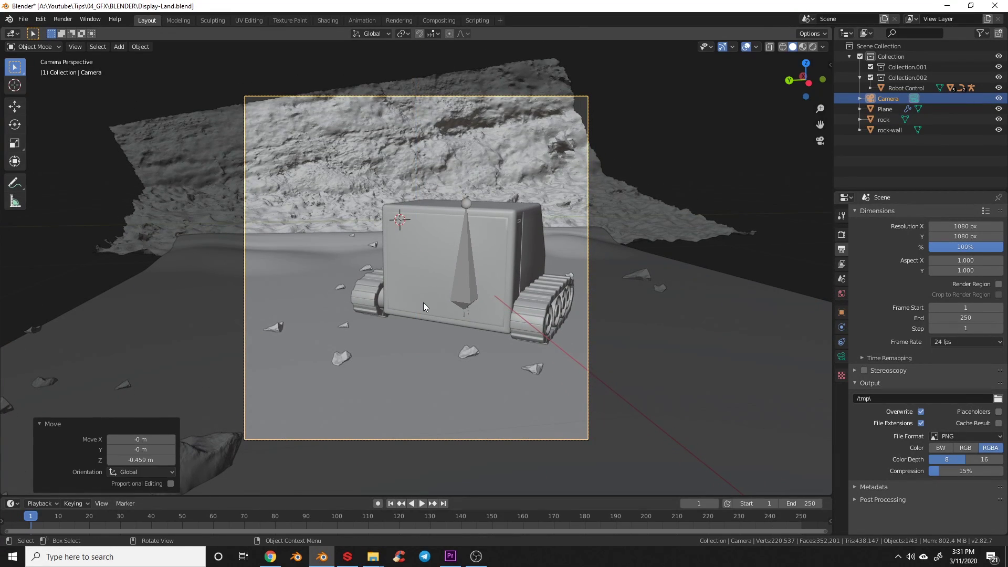
Scale the rock wall up uniformly by about 1.13 so it fills the camera frame
{"action": "left_click", "coordinate": [434, 134]}
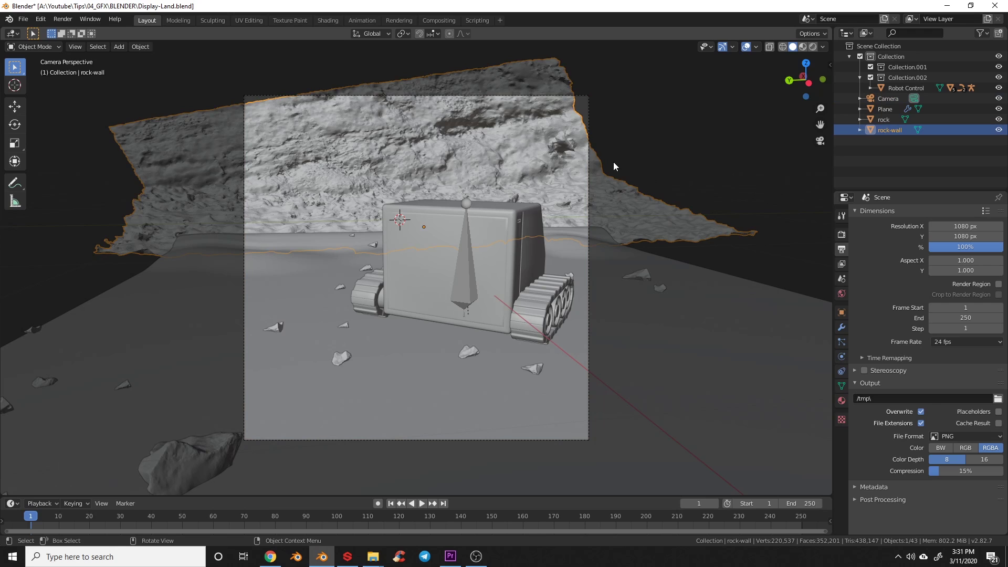
{"action": "key", "text": "s"}
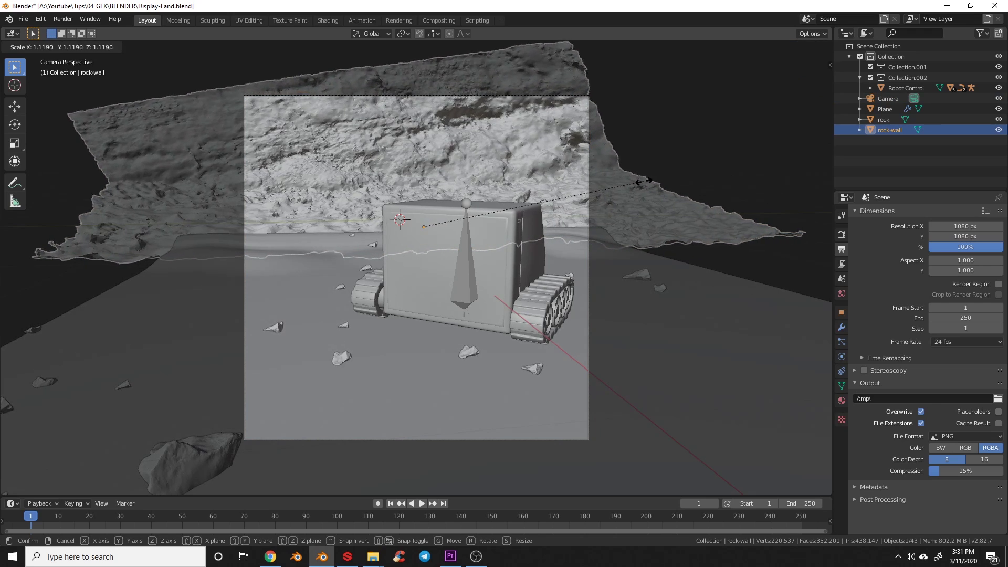
{"action": "left_click", "coordinate": [645, 181]}
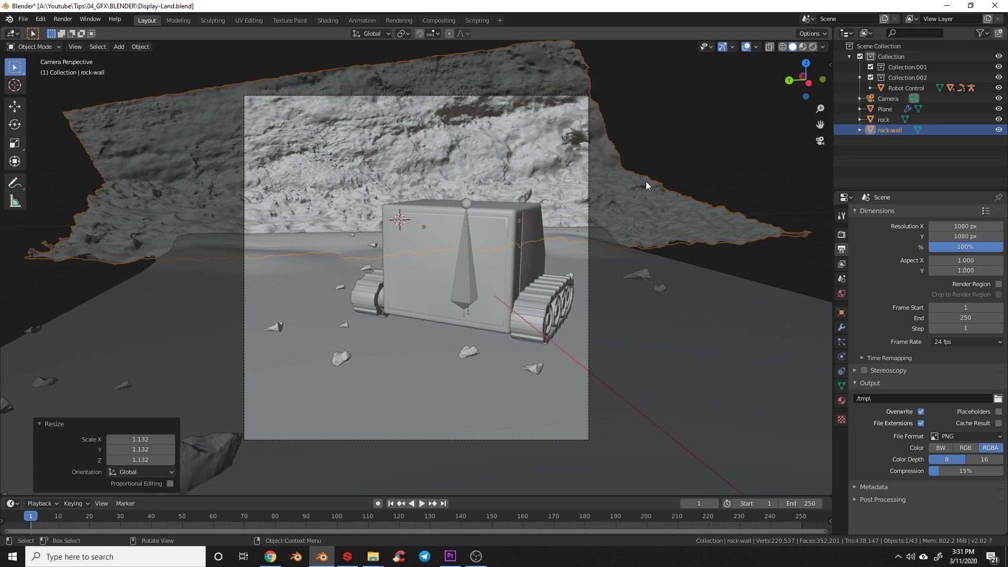
Scale the ground plane up uniformly by about 1.04 and deselect everything
{"action": "left_click", "coordinate": [684, 355]}
{"action": "key", "text": "s"}
{"action": "key", "text": "Escape"}
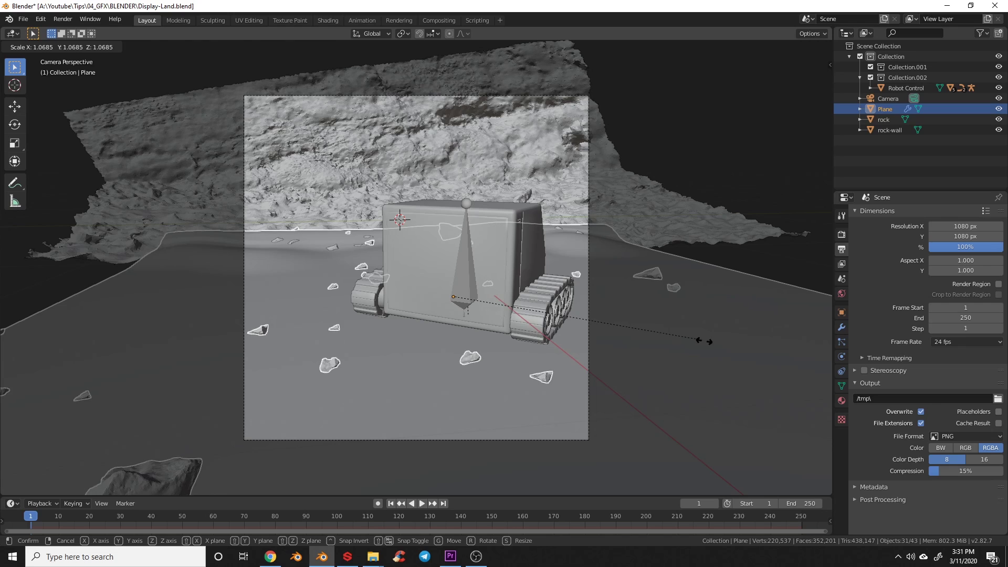
{"action": "key", "text": "s"}
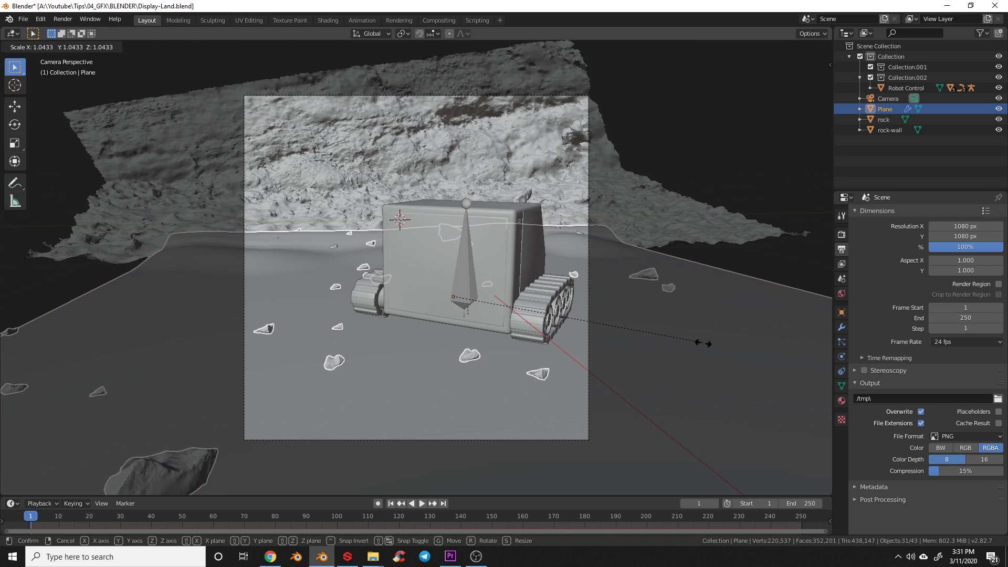
{"action": "left_click", "coordinate": [655, 341]}
{"action": "key", "text": "alt+a"}
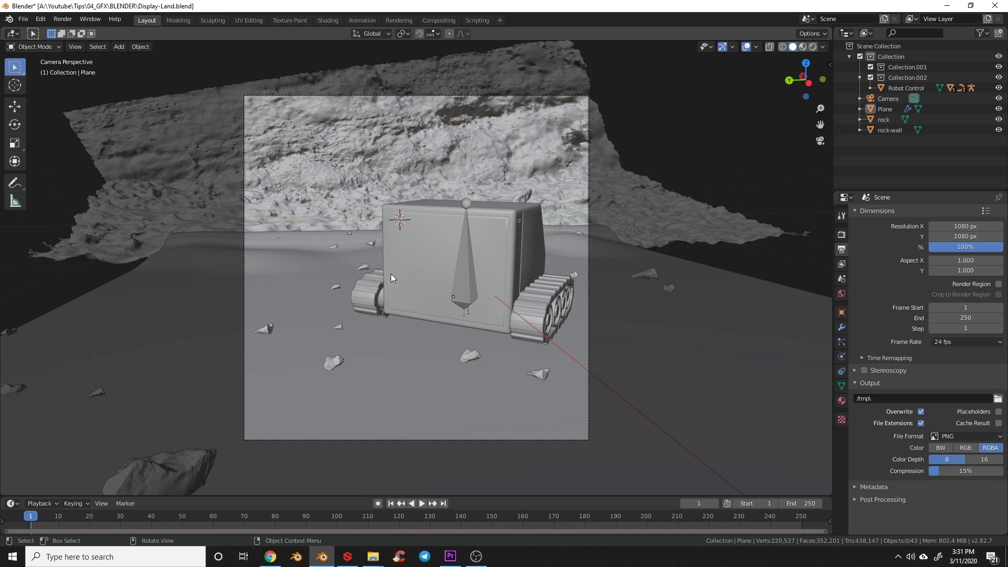
Select the camera and move it to frame the robot more tightly against the rock wall
{"action": "left_click", "coordinate": [589, 347]}
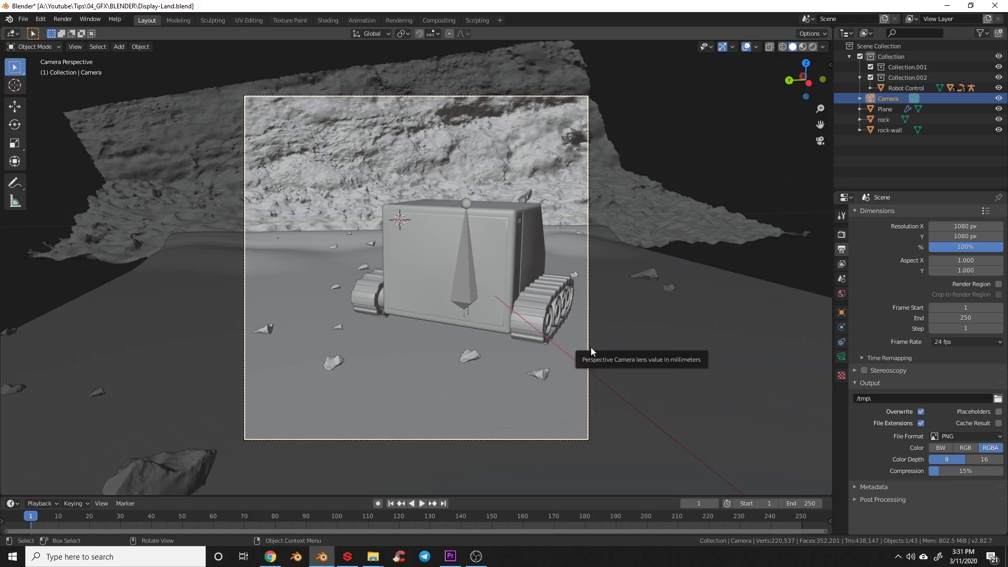
{"action": "key", "text": "g"}
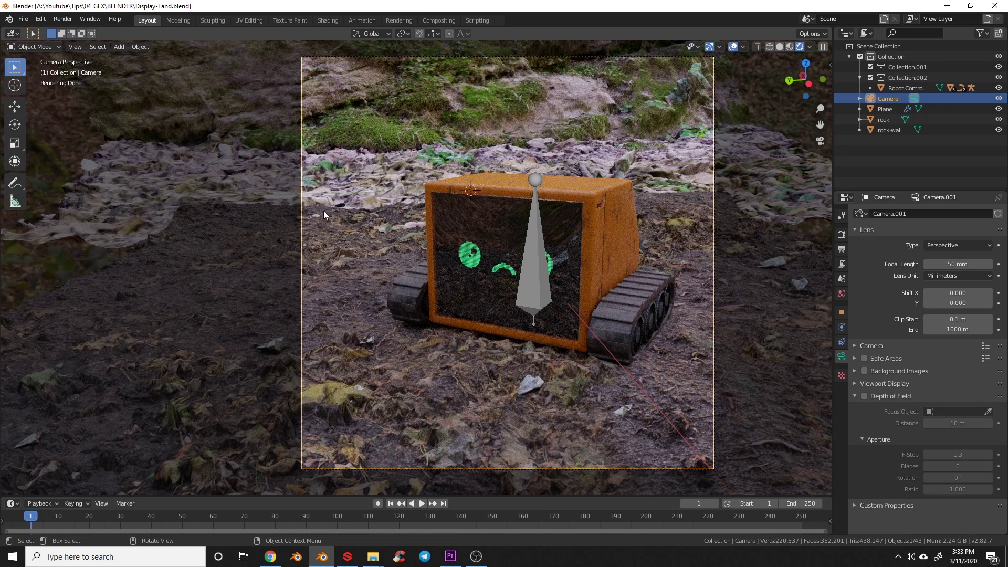
Enable depth of field on the camera and set its F-stop to 2.8
{"action": "mouse_move", "coordinate": [405, 245]}
{"action": "middle_mouse_down"}
{"action": "mouse_move", "coordinate": [446, 248]}
{"action": "mouse_move", "coordinate": [493, 329]}
{"action": "mouse_move", "coordinate": [492, 317]}
{"action": "middle_mouse_up"}
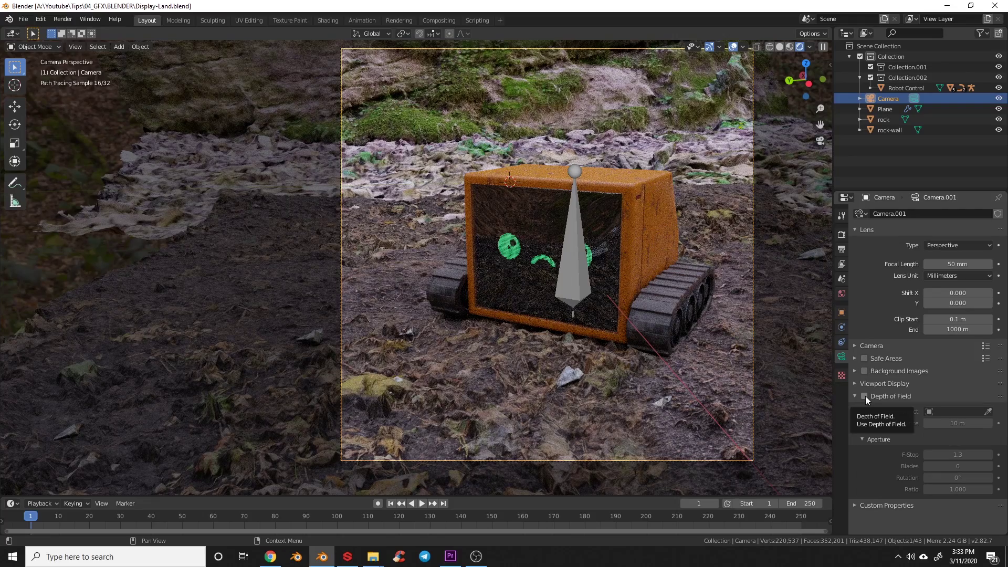
{"action": "left_click", "coordinate": [864, 397]}
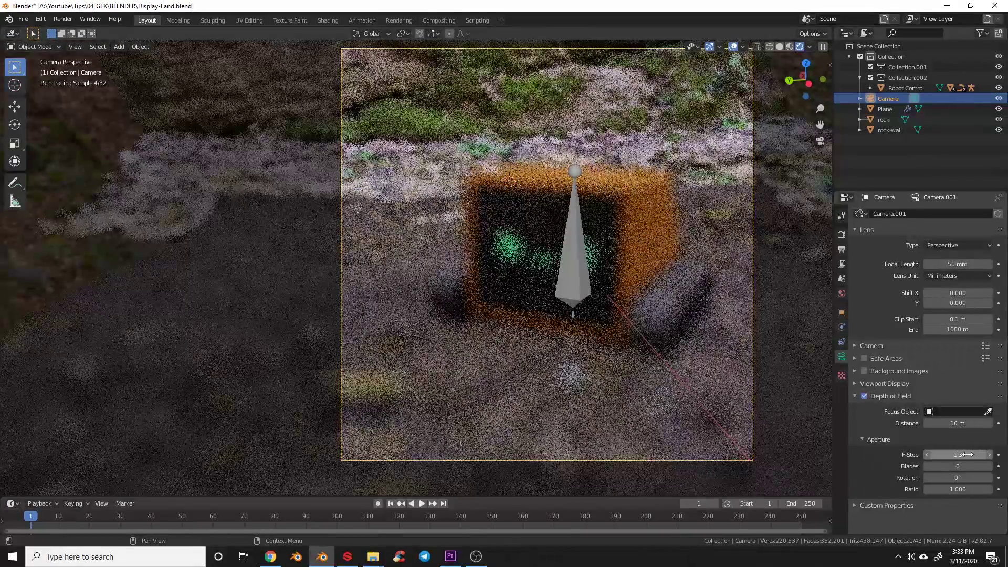
{"action": "left_click", "coordinate": [967, 454]}
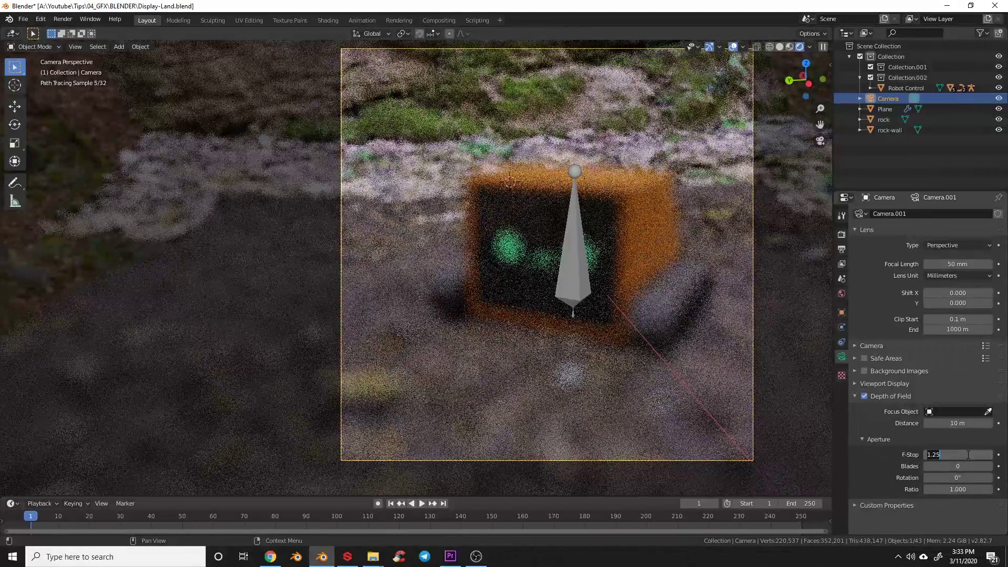
{"action": "type", "text": "2.8"}
{"action": "key", "text": "Return"}
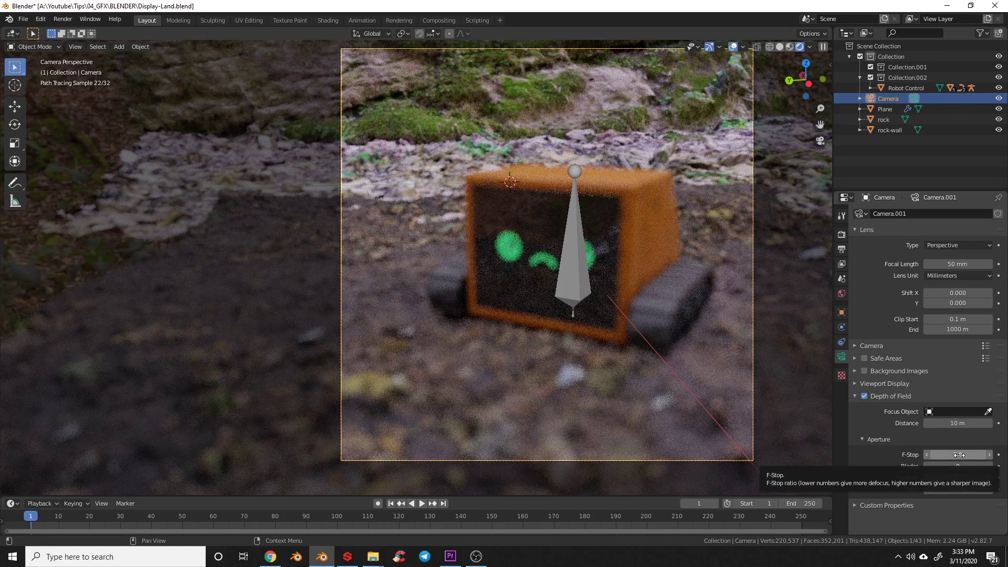
Pick the robot's body in the scene as the camera's focus object and set the F-stop to 1.5
{"action": "left_click", "coordinate": [989, 412]}
{"action": "left_click", "coordinate": [550, 261]}
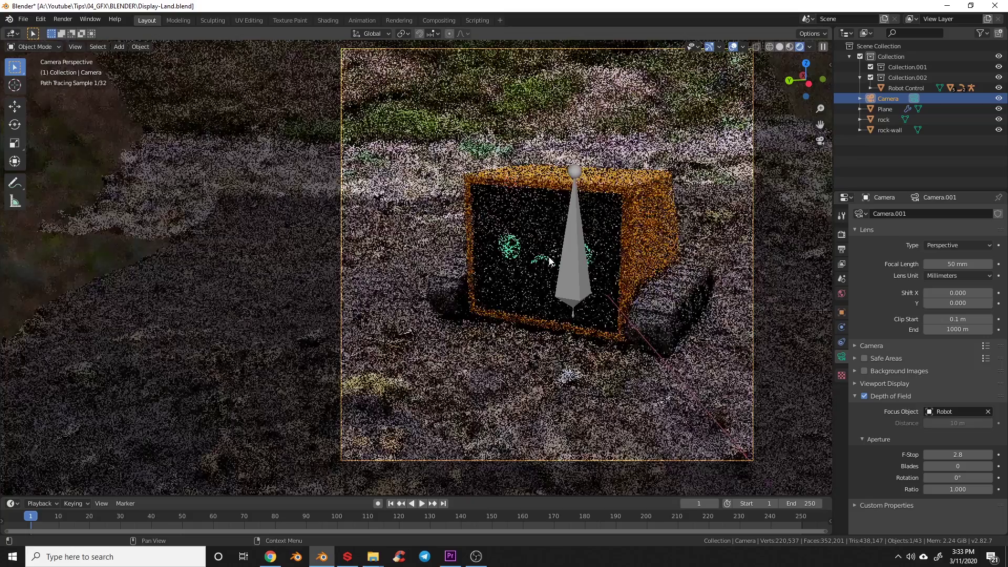
{"action": "left_click", "coordinate": [947, 454]}
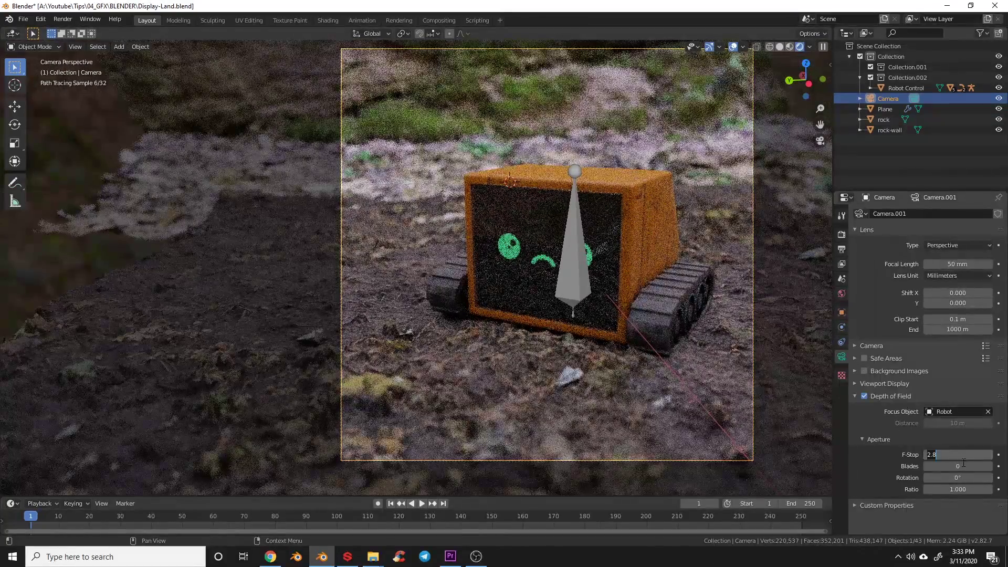
{"action": "type", "text": "1.5"}
{"action": "key", "text": "Return"}
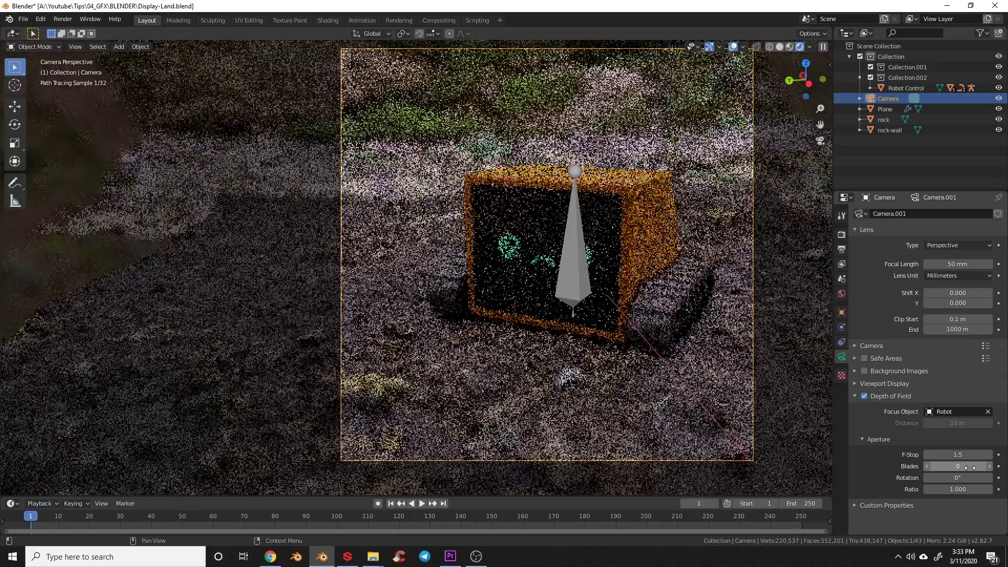
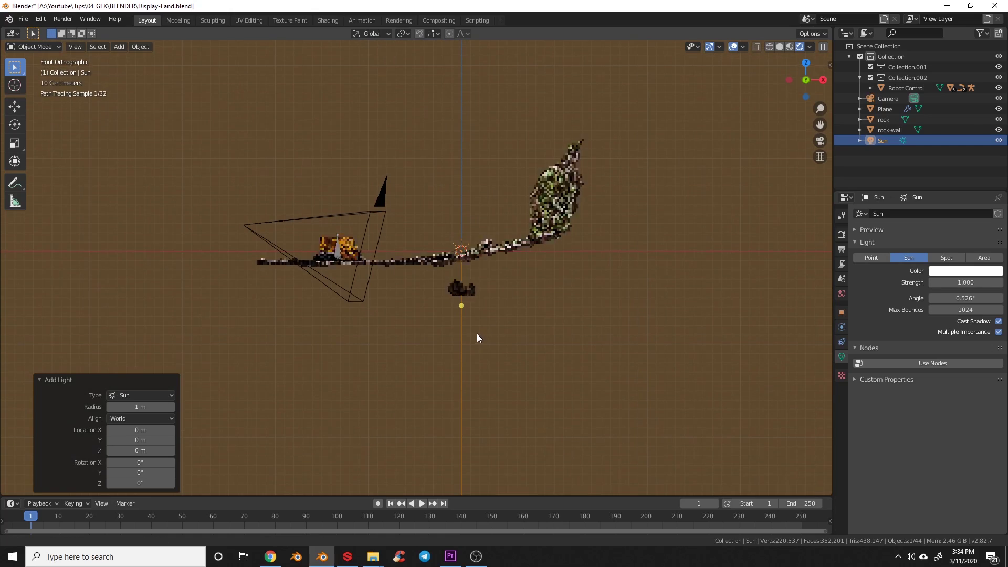
In the front view, raise the sun light about 1 m above the ground and rotate it 37.1° toward the robot's side
{"action": "middle_click_drag", "start_coordinate": [477, 333], "coordinate": [478, 323], "text": "shift"}
{"action": "key", "text": "g"}
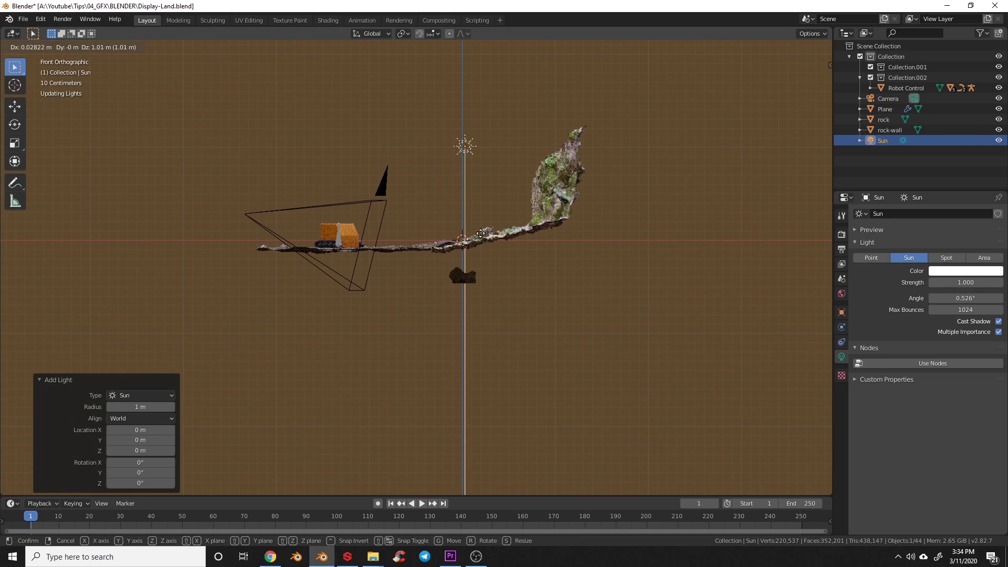
{"action": "left_click", "coordinate": [477, 228]}
{"action": "key", "text": "r"}
{"action": "left_click", "coordinate": [367, 340]}
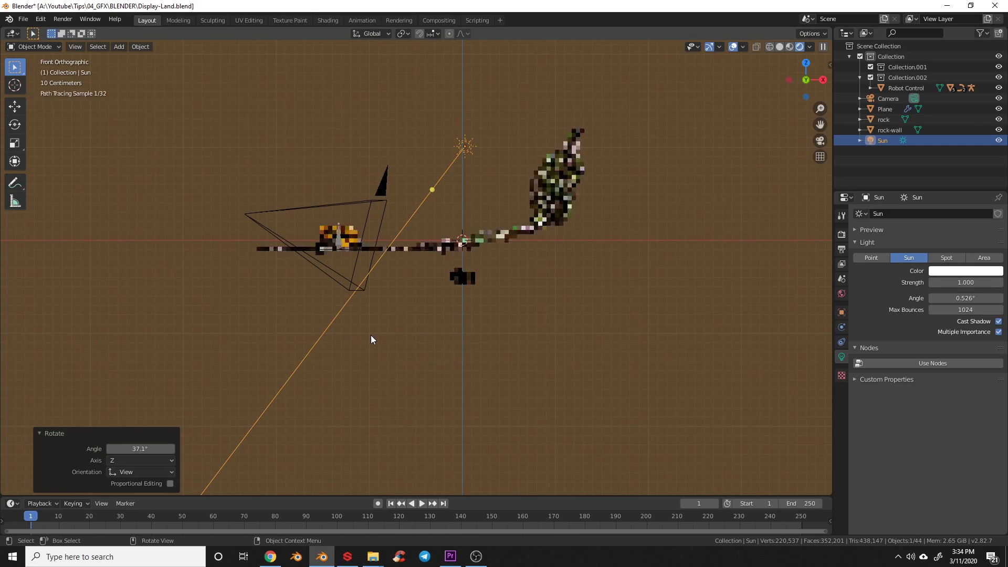
In the top view, move the sun about 0.84 m along X and 1.99 m along Y, beyond the rock wall's far end
{"action": "key", "text": "KP_7"}
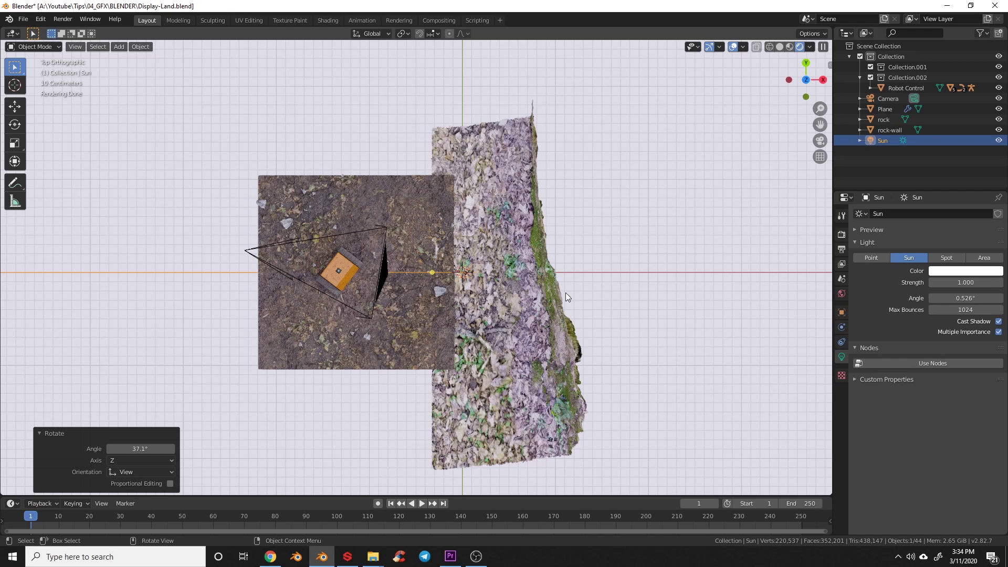
{"action": "key", "text": "g"}
{"action": "left_click", "coordinate": [531, 144]}
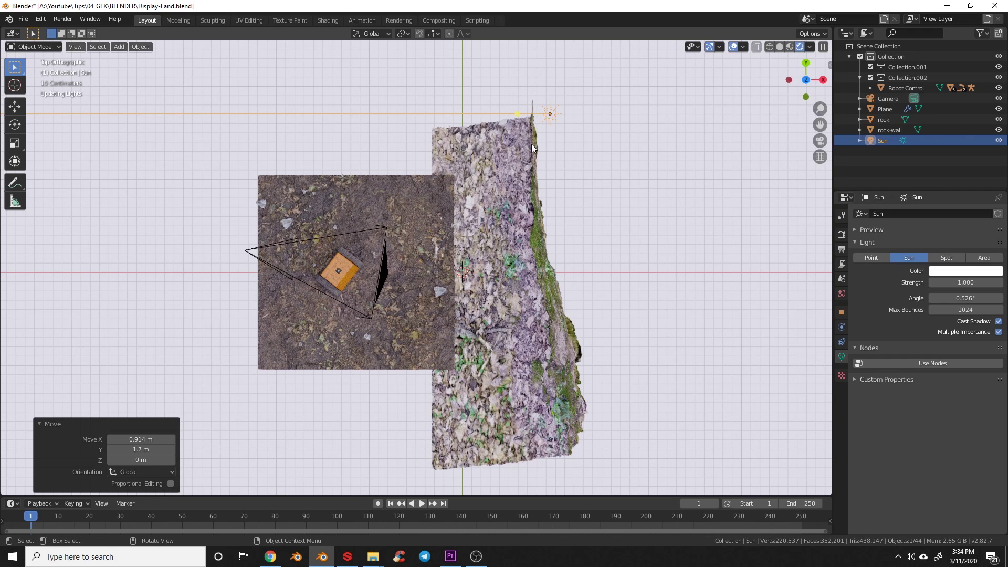
{"action": "left_click_drag", "start_coordinate": [549, 114], "coordinate": [543, 86]}
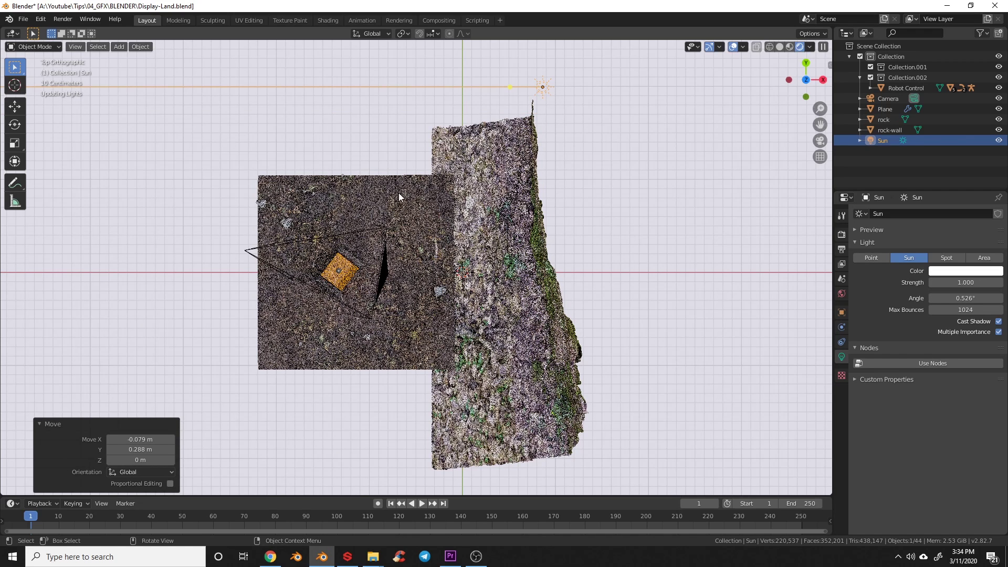
Aim the sun diagonally across the ground by rotating it about -45° in total in the top view, shifting it about -0.11 m along X
{"action": "key", "text": "r"}
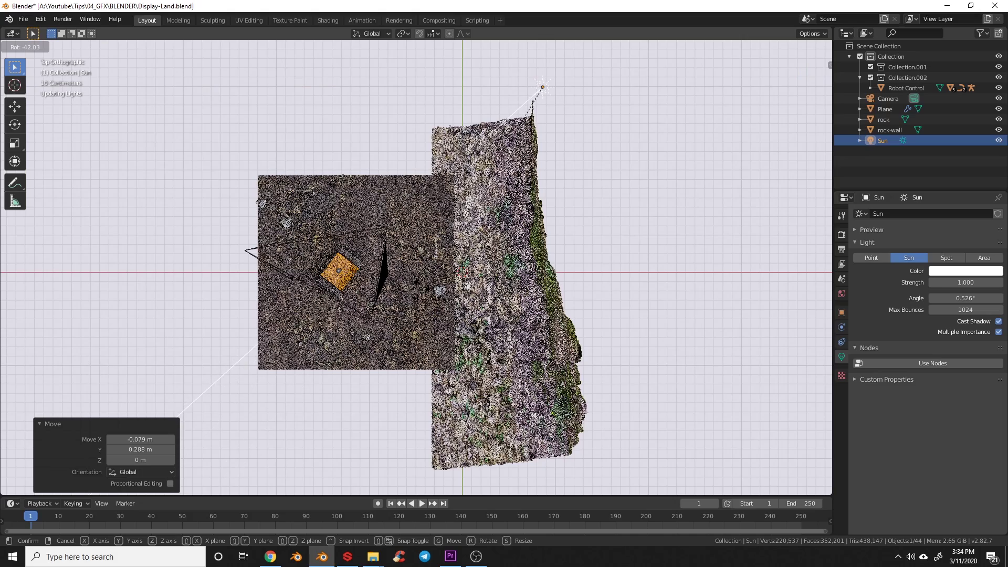
{"action": "left_click", "coordinate": [193, 402]}
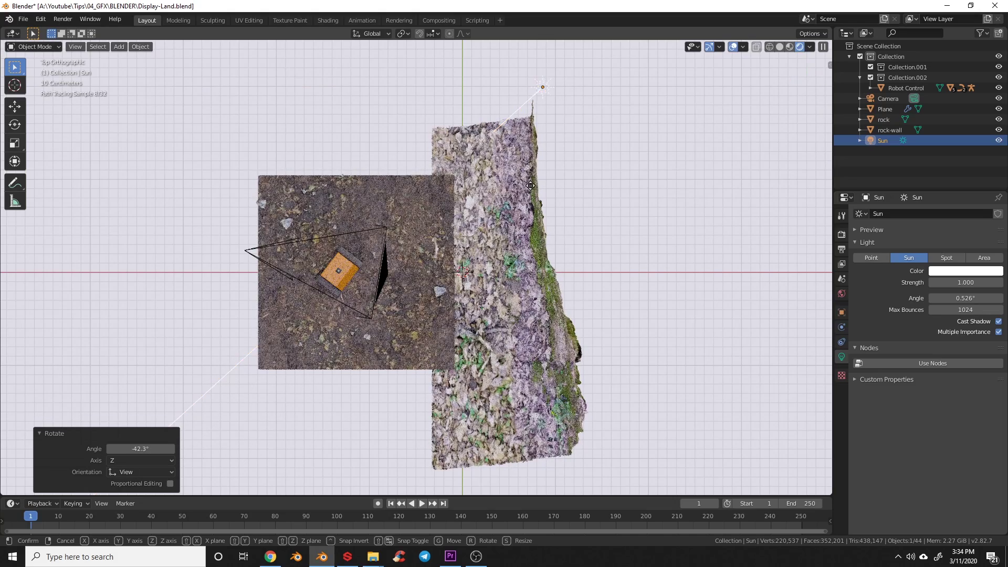
{"action": "key", "text": "g"}
{"action": "left_click", "coordinate": [433, 236]}
{"action": "key", "text": "r"}
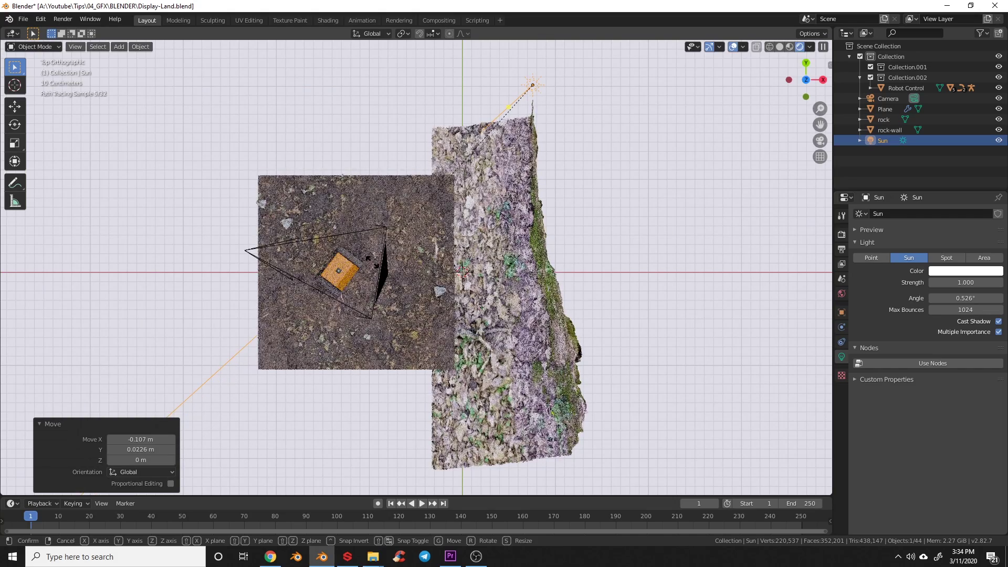
{"action": "left_click", "coordinate": [383, 269]}
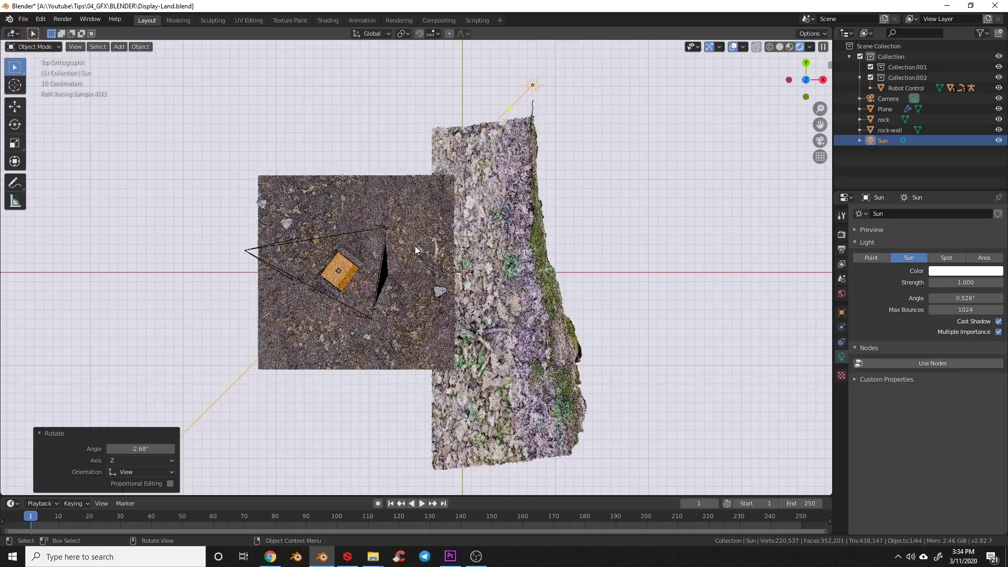
Look through the camera and set the sun's strength to 10, trying 500 and 50 first
{"action": "key", "text": "KP_0"}
{"action": "scroll", "coordinate": [609, 276], "scroll_direction": "up", "scroll_amount": 1}
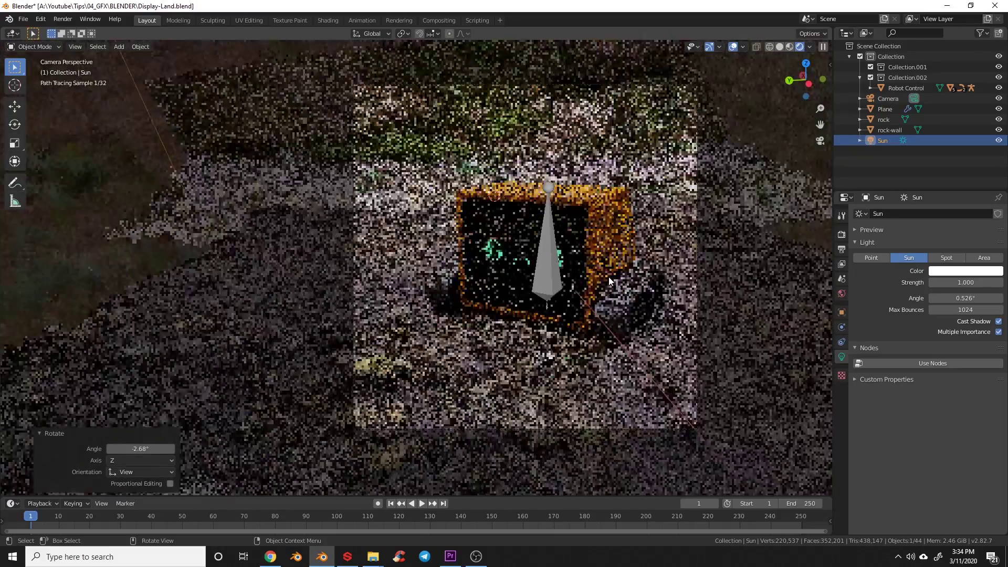
{"action": "left_click", "coordinate": [967, 282]}
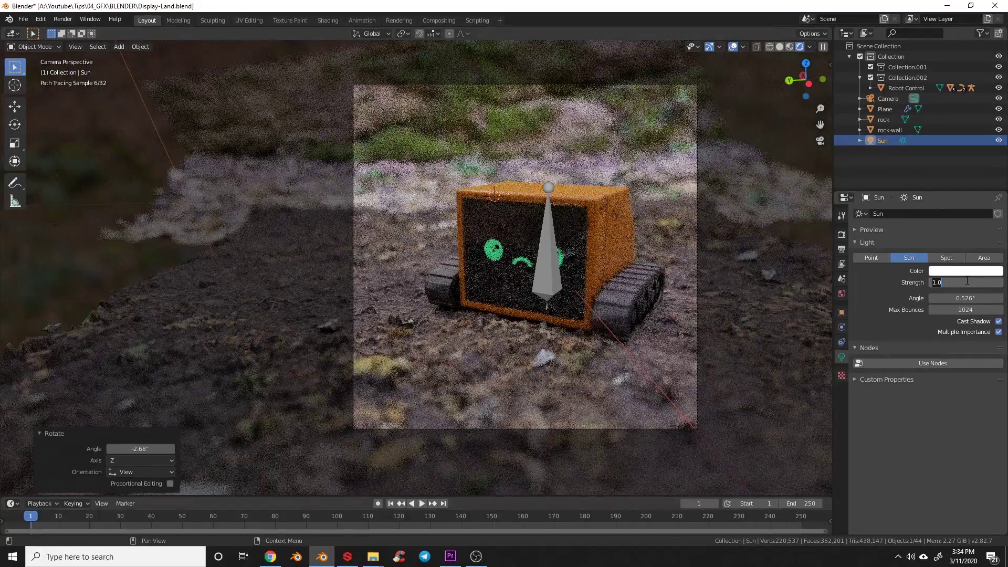
{"action": "key", "text": "Return"}
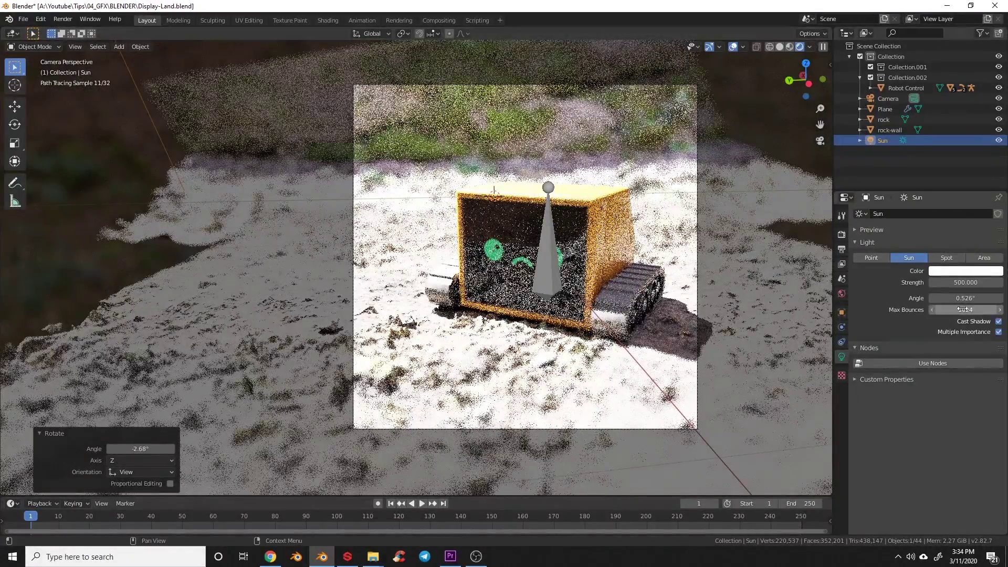
{"action": "left_click", "coordinate": [969, 282]}
{"action": "type", "text": "50"}
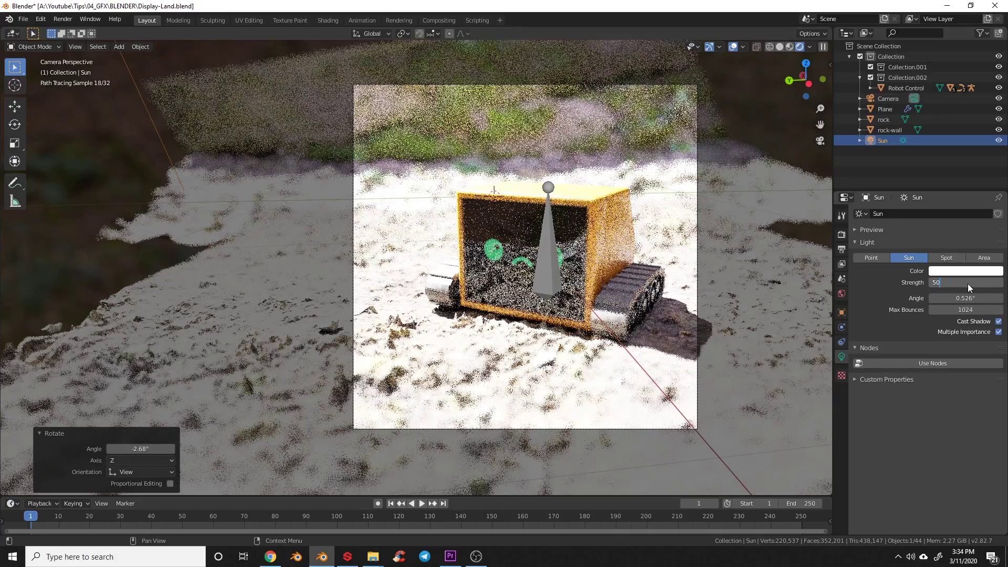
{"action": "key", "text": "Return"}
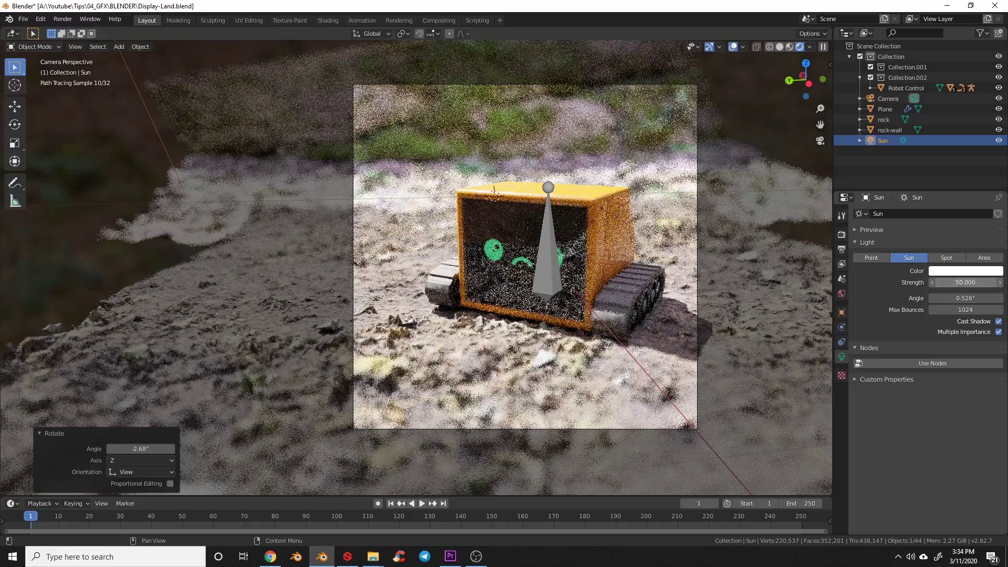
{"action": "mouse_move", "coordinate": [965, 282]}
{"action": "left_mouse_down"}
{"action": "mouse_move", "coordinate": [982, 282]}
{"action": "mouse_move", "coordinate": [968, 283]}
{"action": "left_mouse_up"}
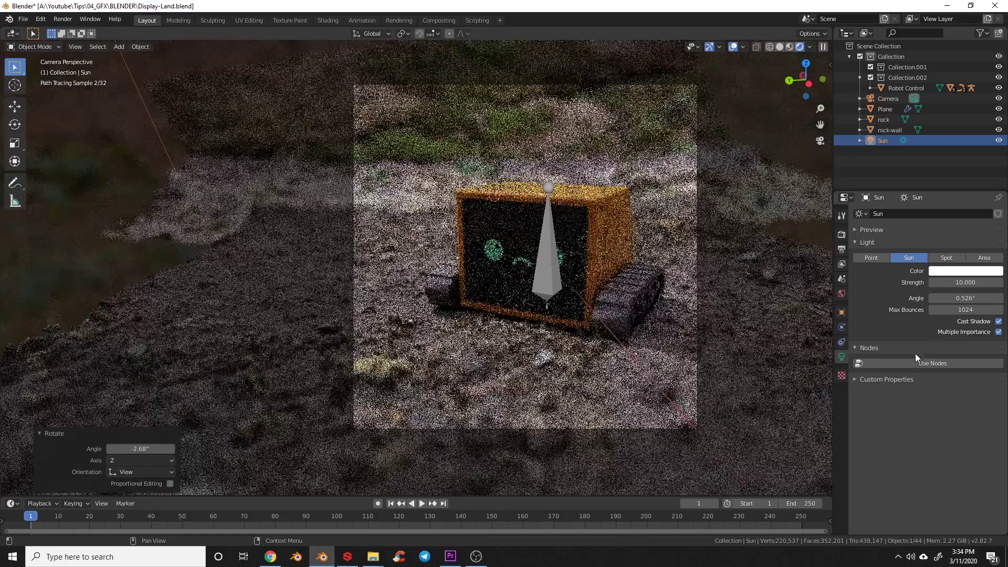
Tint the sun's light color a very pale warm yellow, keeping the color value at 1.000
{"action": "left_click", "coordinate": [944, 271]}
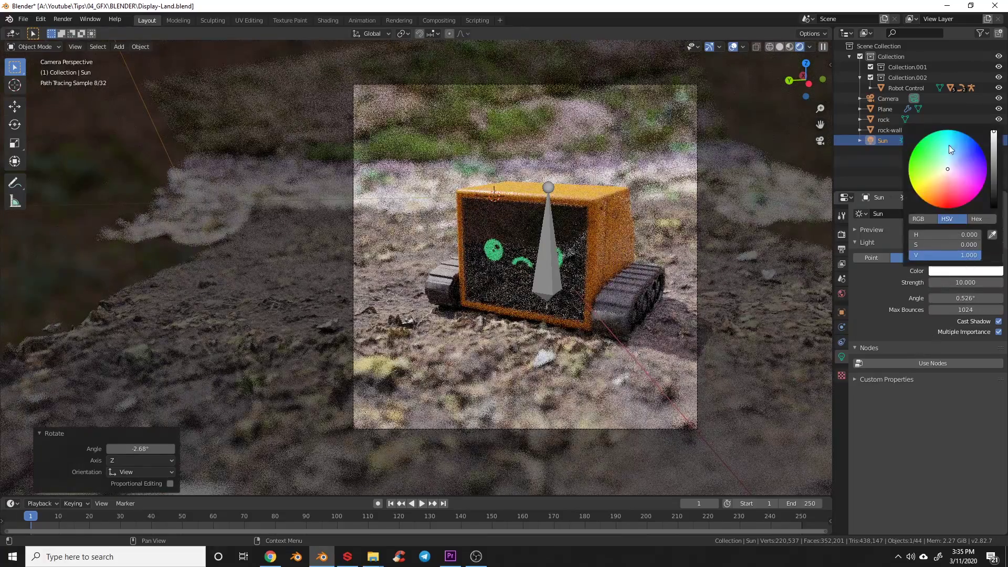
{"action": "left_click_drag", "start_coordinate": [947, 171], "coordinate": [945, 172]}
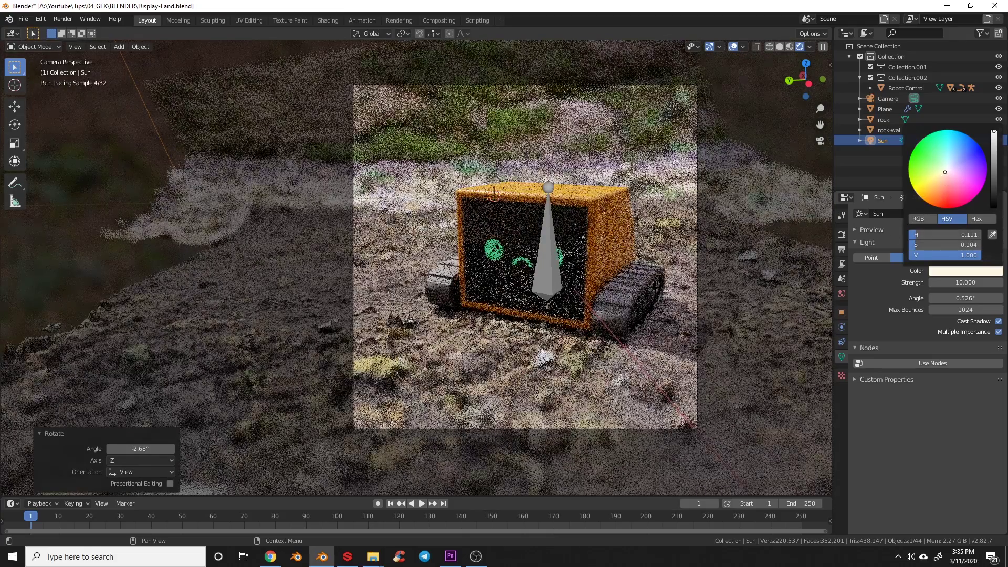
{"action": "left_click", "coordinate": [937, 176]}
{"action": "left_click_drag", "start_coordinate": [939, 175], "coordinate": [942, 173]}
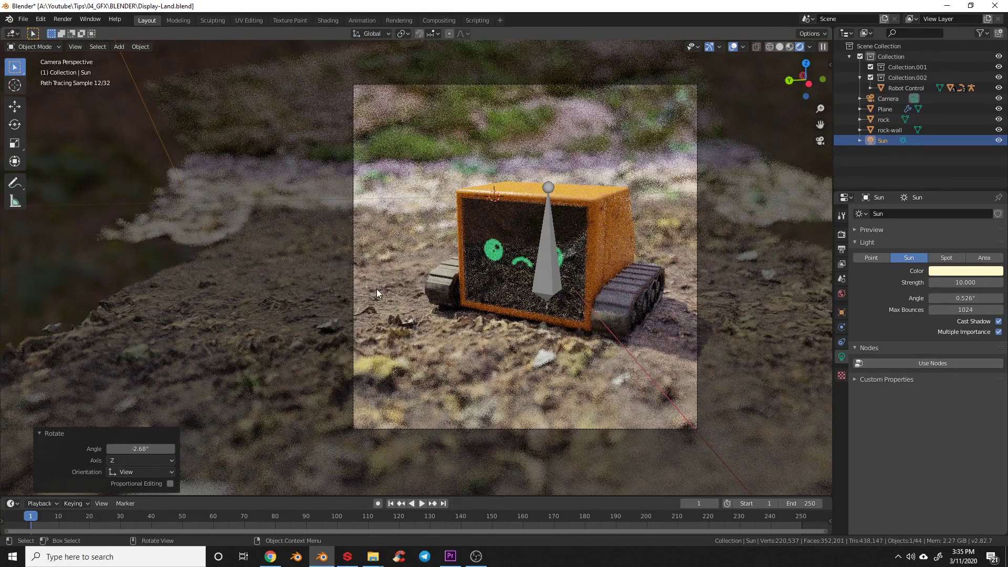
{"action": "left_click", "coordinate": [970, 271]}
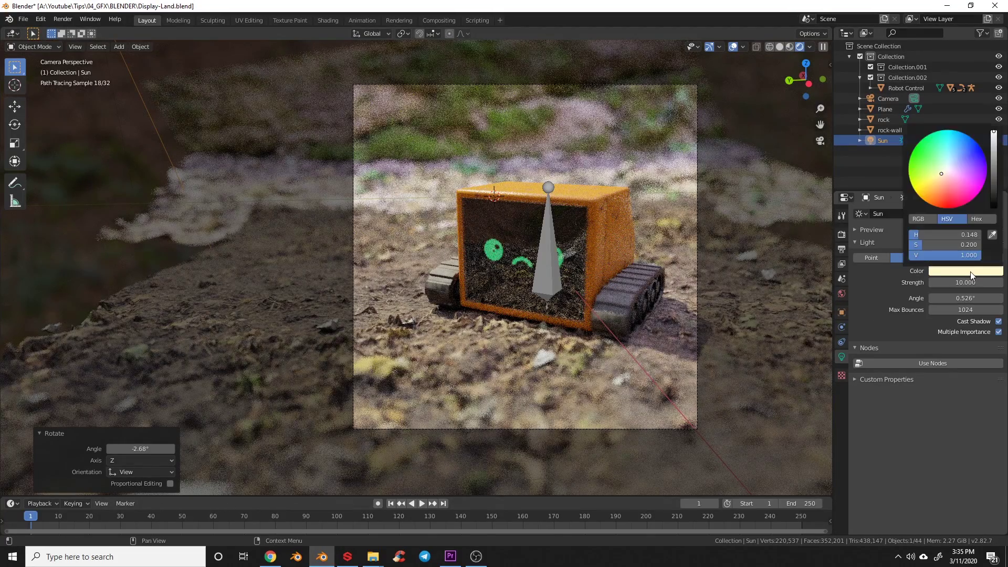
{"action": "left_click_drag", "start_coordinate": [943, 174], "coordinate": [942, 172]}
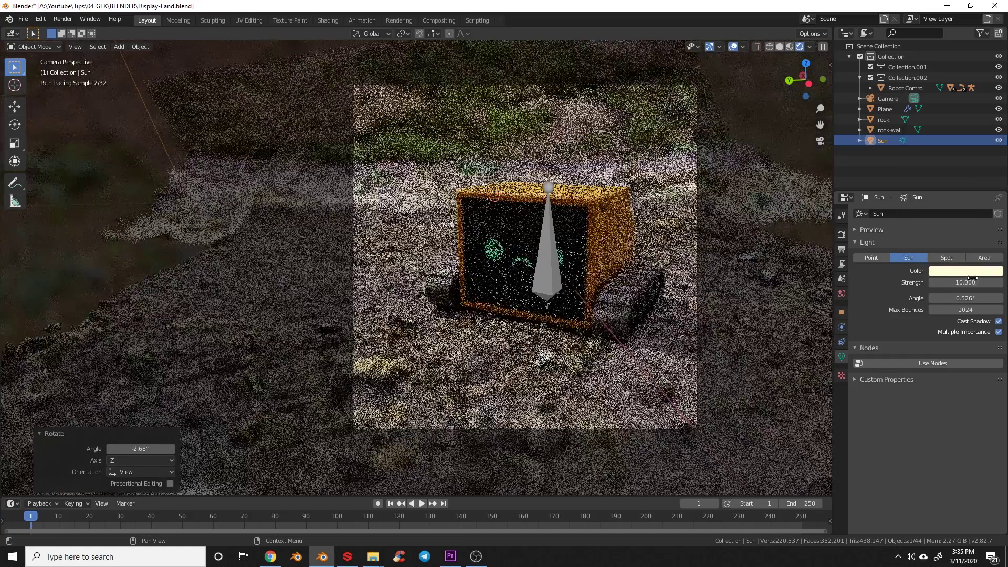
Soften the sun's shadows by setting its angle to 10°, trying 5° first
{"action": "left_click", "coordinate": [972, 279]}
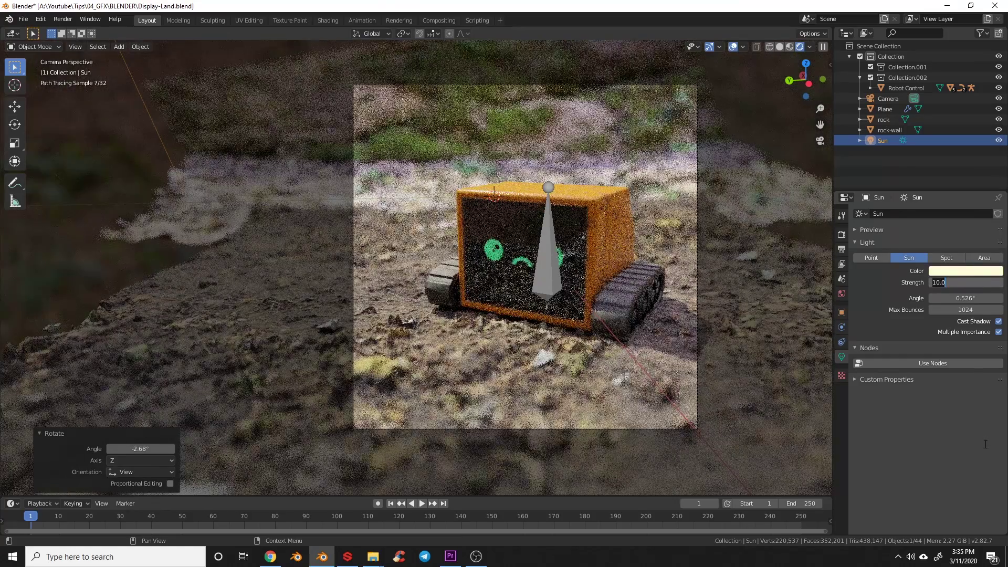
{"action": "key", "text": "Tab"}
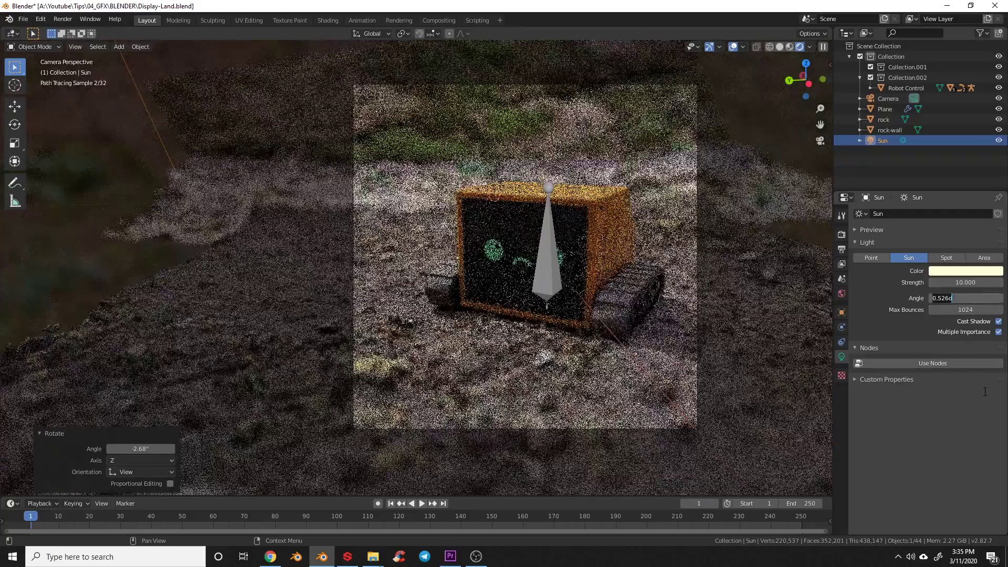
{"action": "type", "text": "5"}
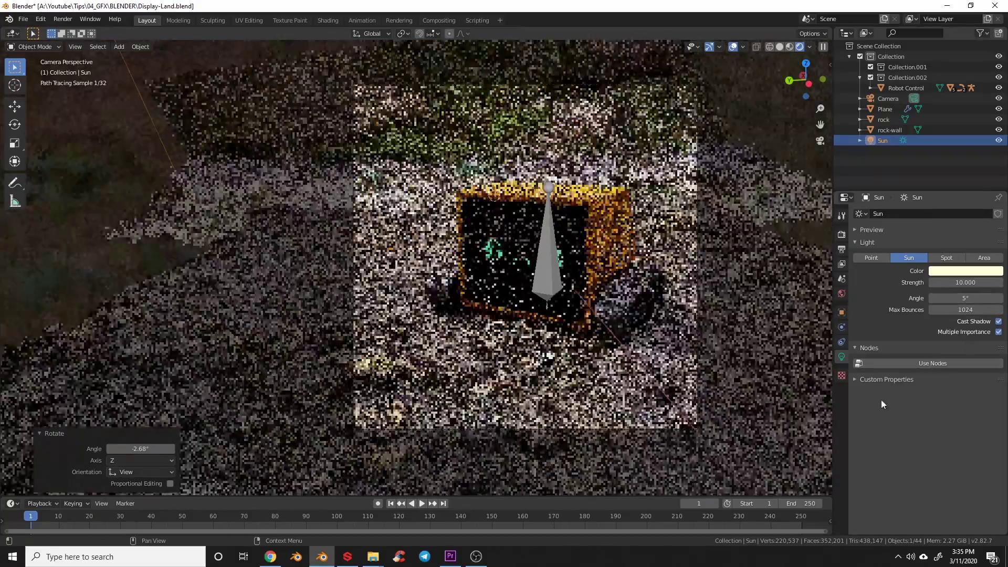
{"action": "key", "text": "Return"}
{"action": "left_click", "coordinate": [966, 298]}
{"action": "type", "text": "10"}
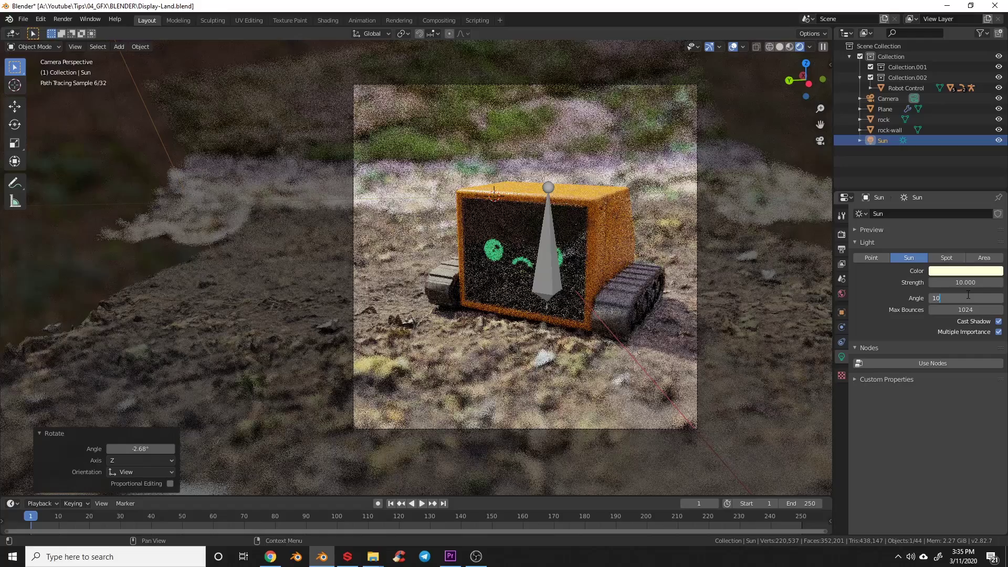
{"action": "key", "text": "Return"}
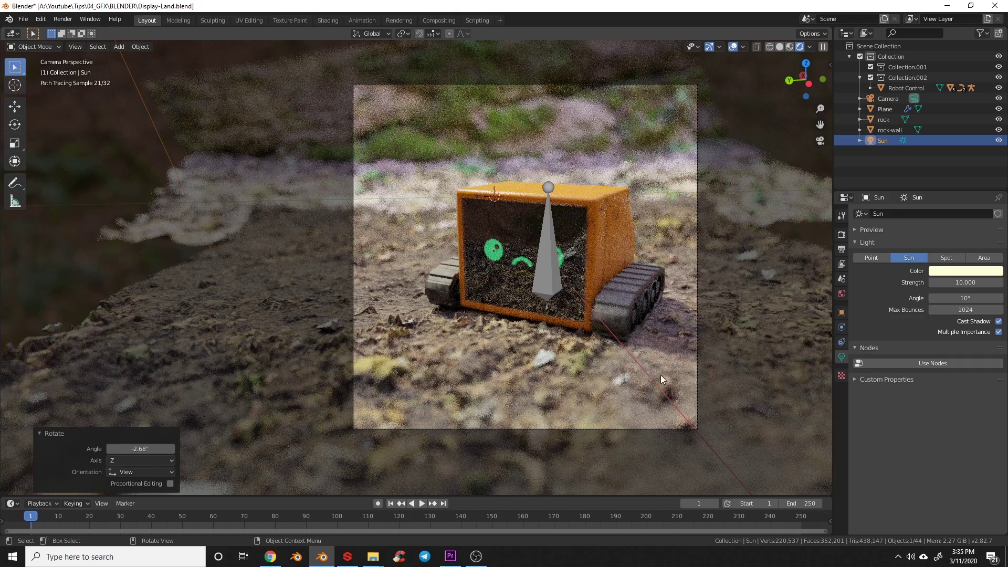
Soften the sun's shadows further by setting its angle to 25°, and save the file
{"action": "left_click", "coordinate": [964, 298]}
{"action": "type", "text": "25"}
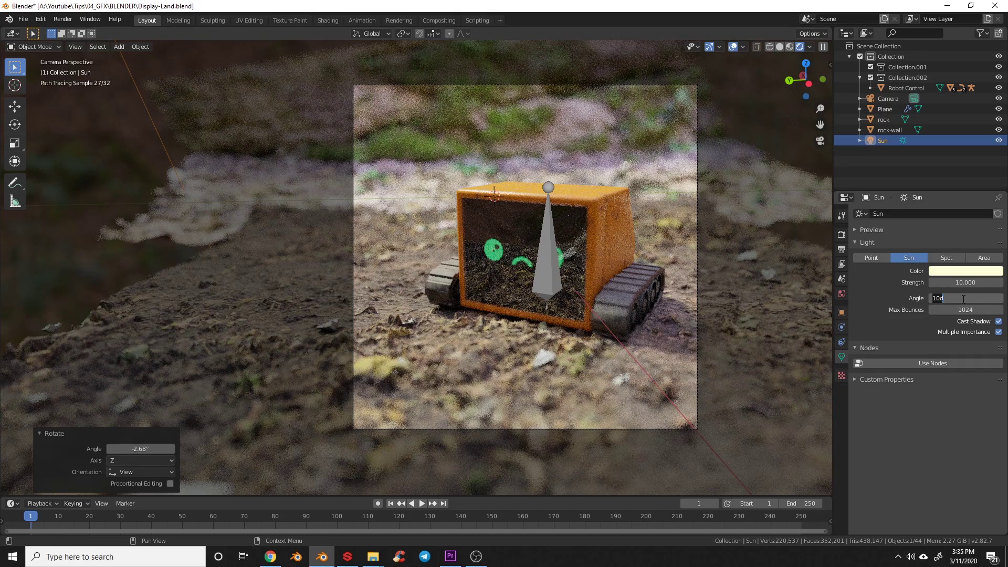
{"action": "key", "text": "Return"}
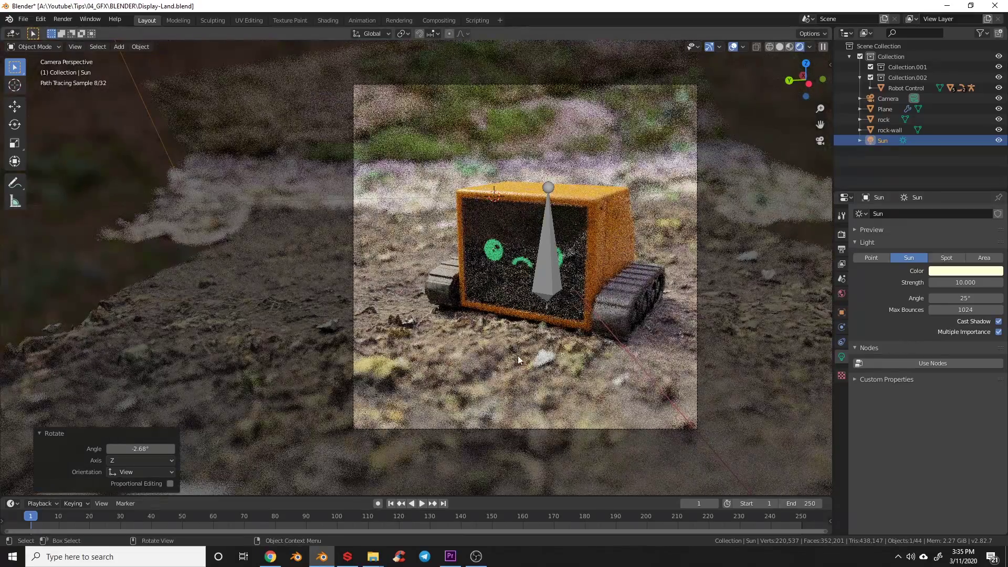
{"action": "key", "text": "ctrl+s"}
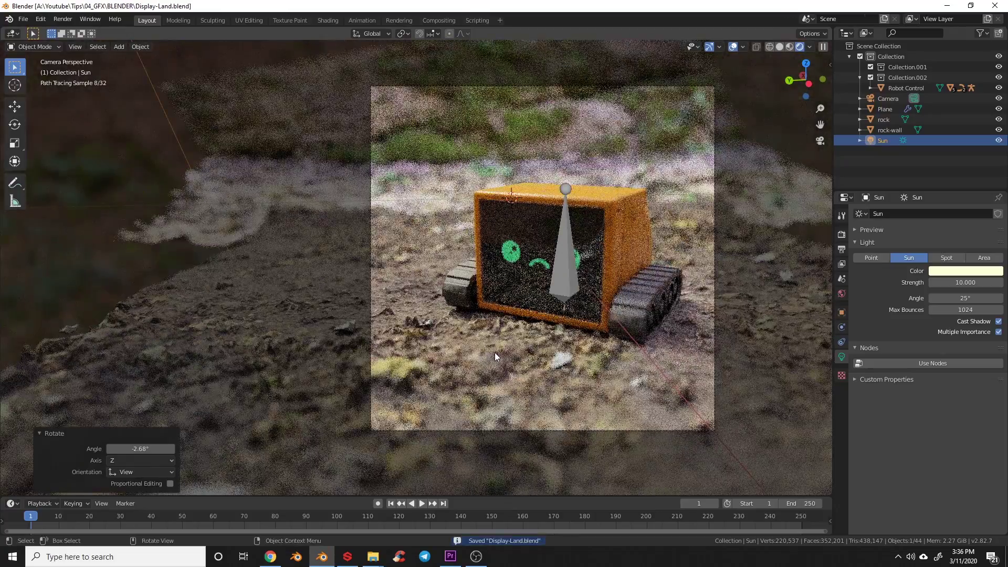
Add an area light at the world origin and tilt it about 84.6° in the front view
{"action": "scroll", "coordinate": [495, 352], "scroll_direction": "down", "scroll_amount": 1}
{"action": "key", "text": "shift+a"}
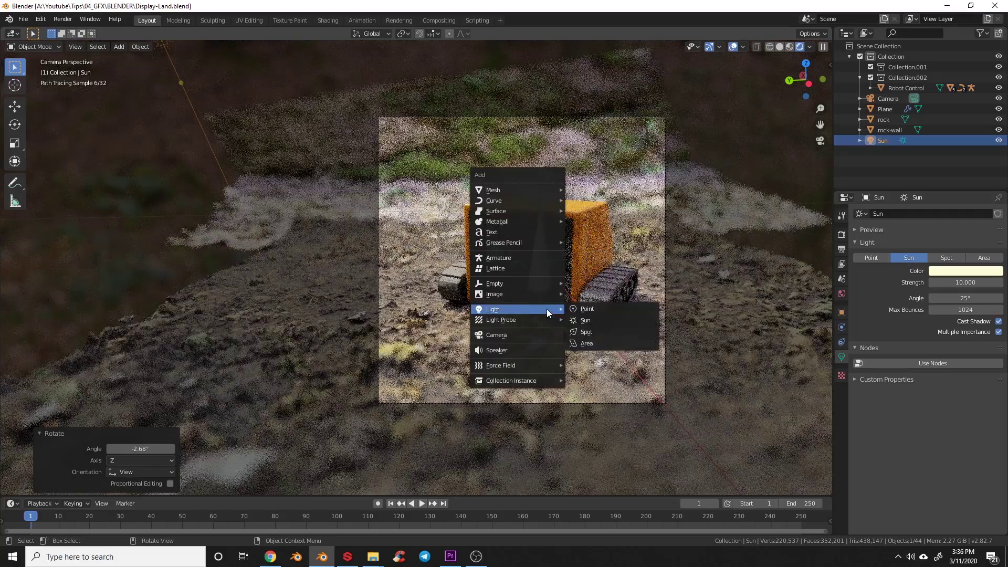
{"action": "mouse_move", "coordinate": [536, 308]}
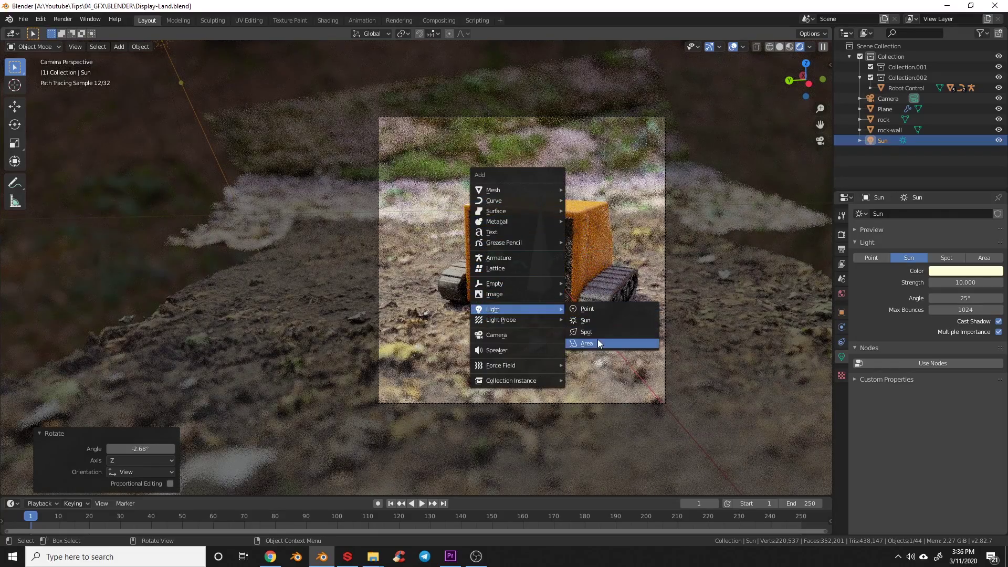
{"action": "left_click", "coordinate": [621, 337]}
{"action": "key", "text": "KP_3"}
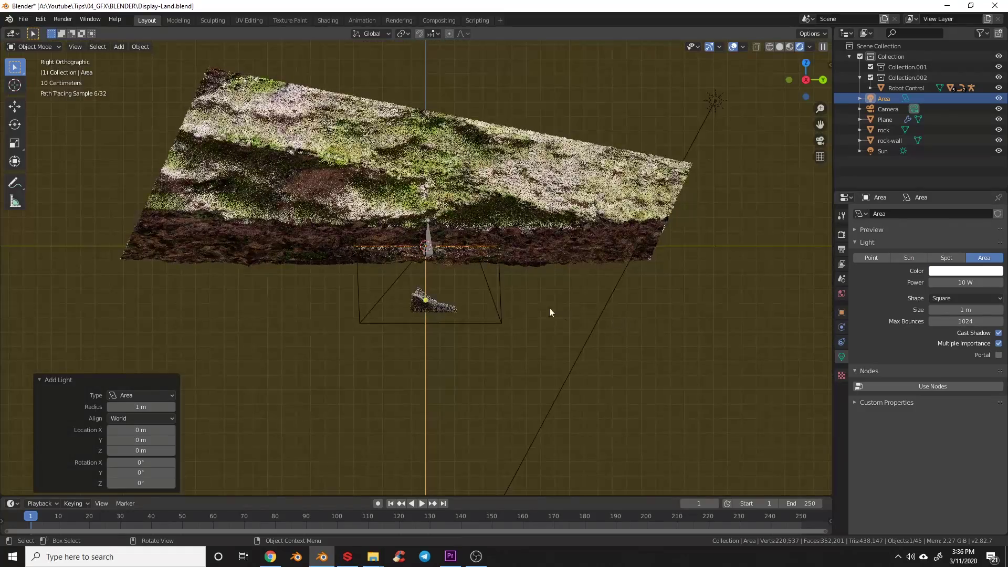
{"action": "key", "text": "KP_1"}
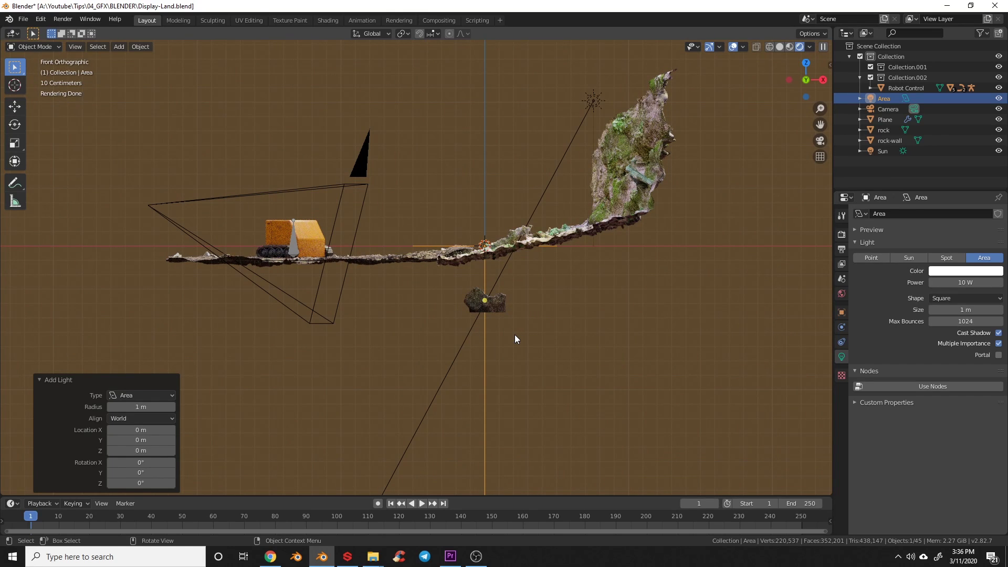
{"action": "key", "text": "r"}
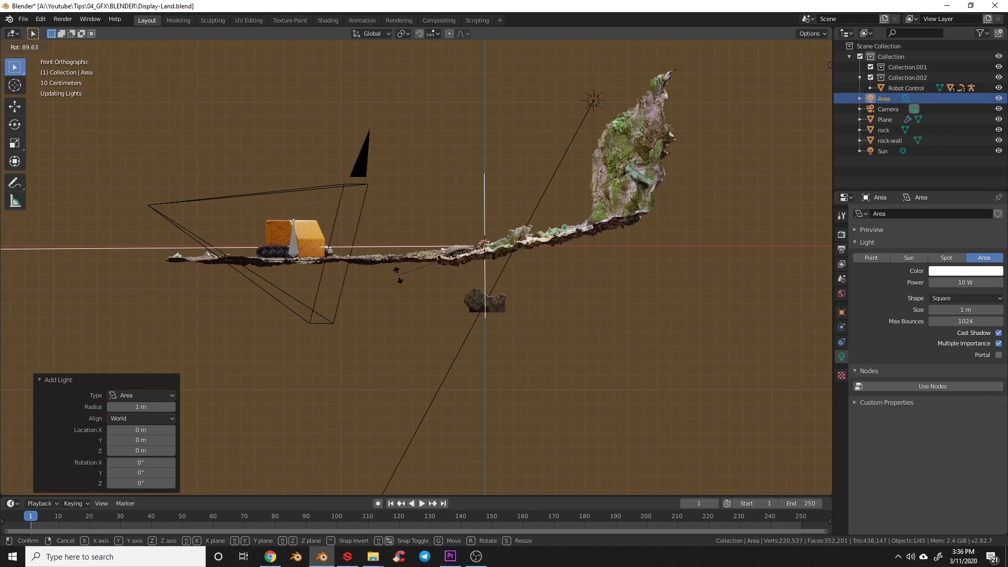
{"action": "left_click", "coordinate": [396, 284]}
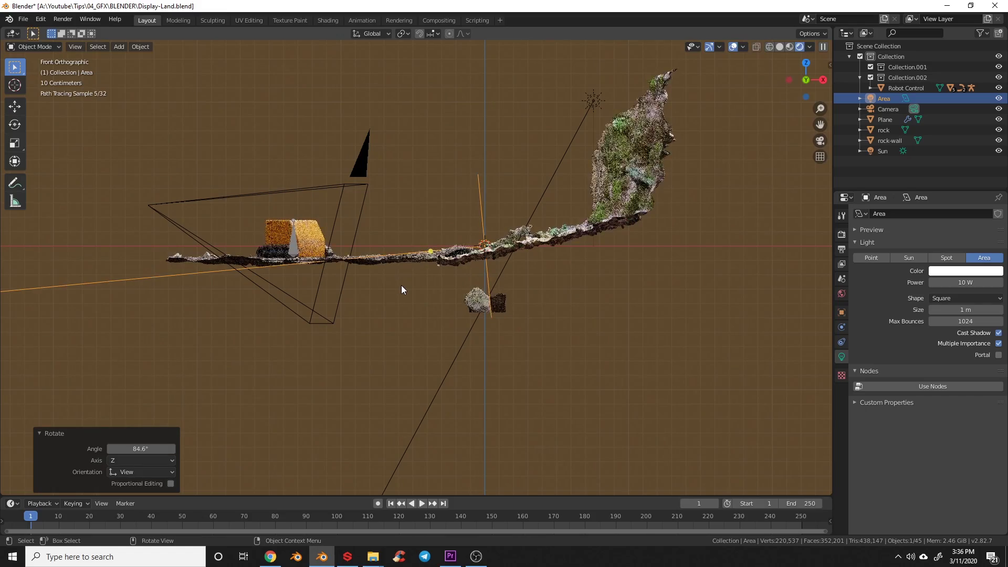
Place the area light beside the robot in the top view, rotating it about 90.7° plus 6.99° and moving it about -1.43 m in X, -0.624 m in Y
{"action": "key", "text": "KP_7"}
{"action": "key", "text": "r"}
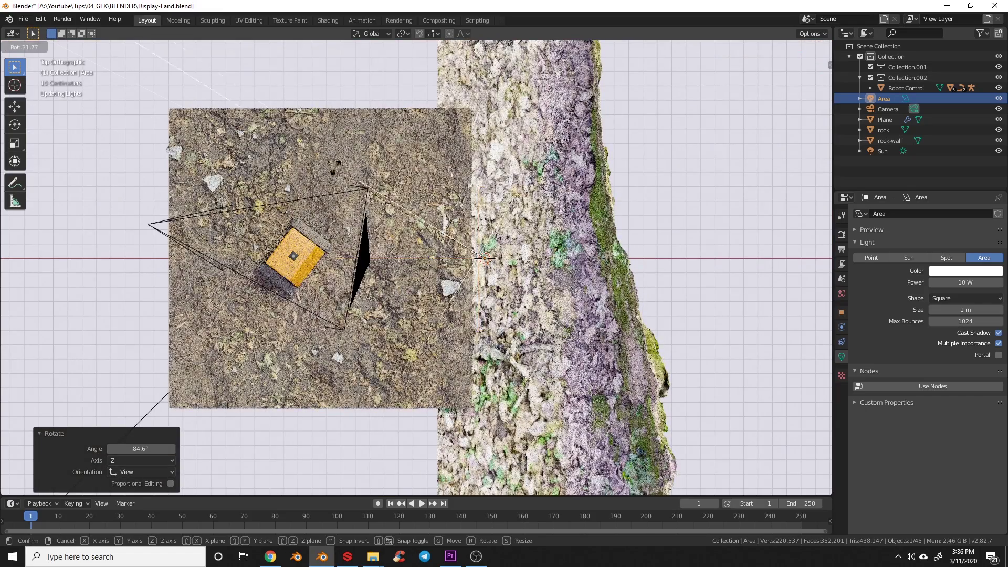
{"action": "left_click", "coordinate": [506, 200]}
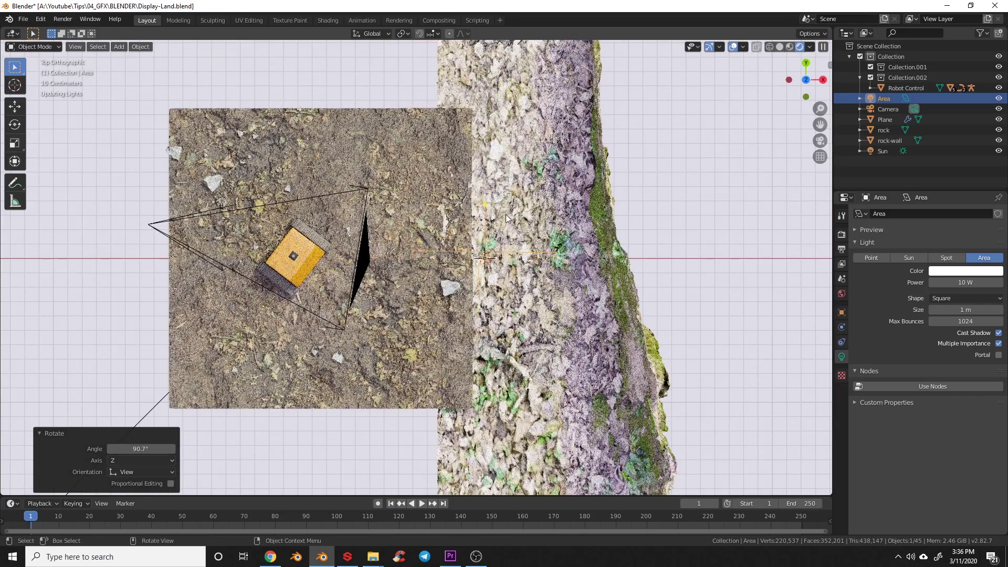
{"action": "key", "text": "g"}
{"action": "left_click", "coordinate": [326, 288]}
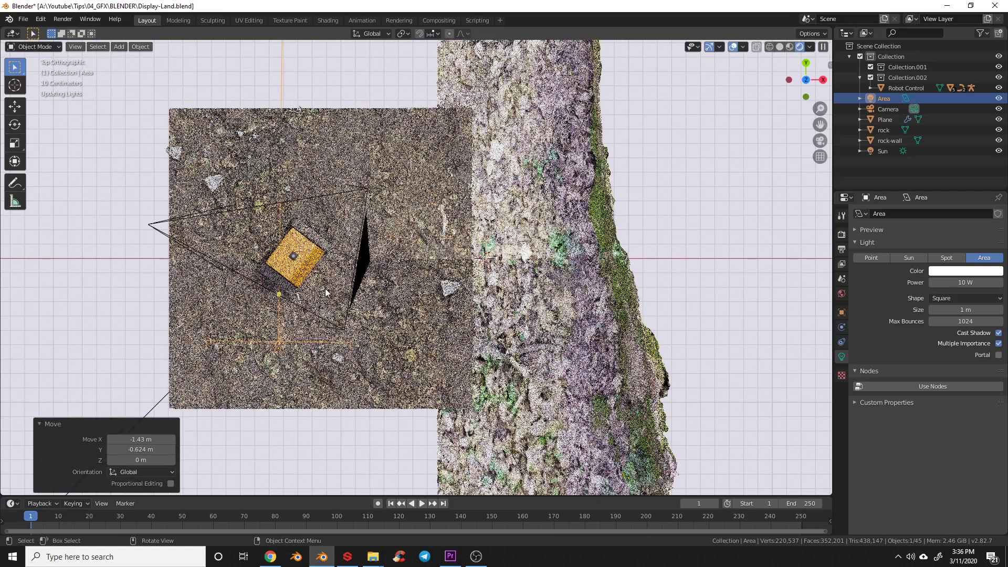
{"action": "key", "text": "r"}
{"action": "left_click", "coordinate": [331, 302]}
Look through the camera, tint the area light's color warm orange, and set its power to 25 W
{"action": "key", "text": "KP_0"}
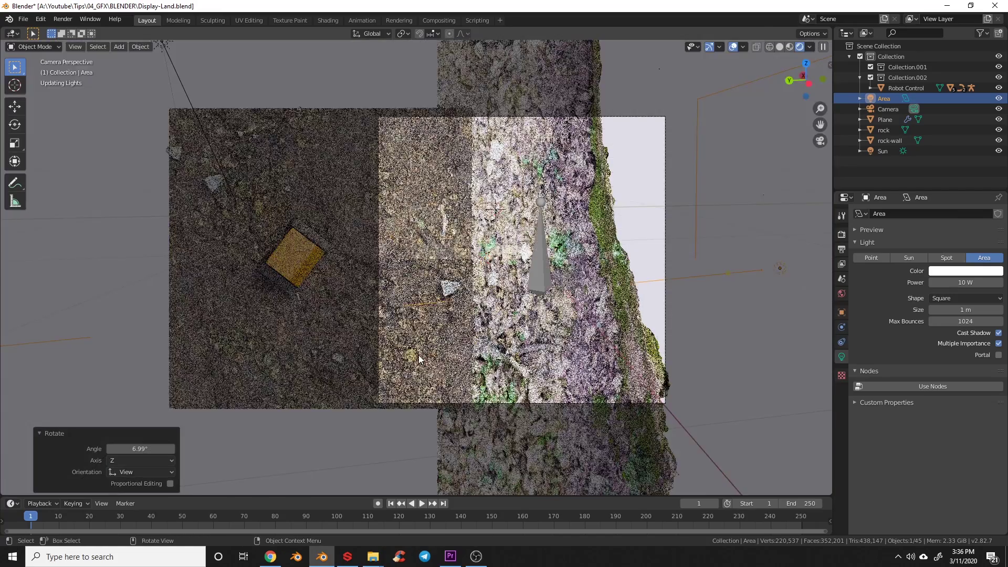
{"action": "scroll", "coordinate": [524, 343], "scroll_direction": "down", "scroll_amount": 1}
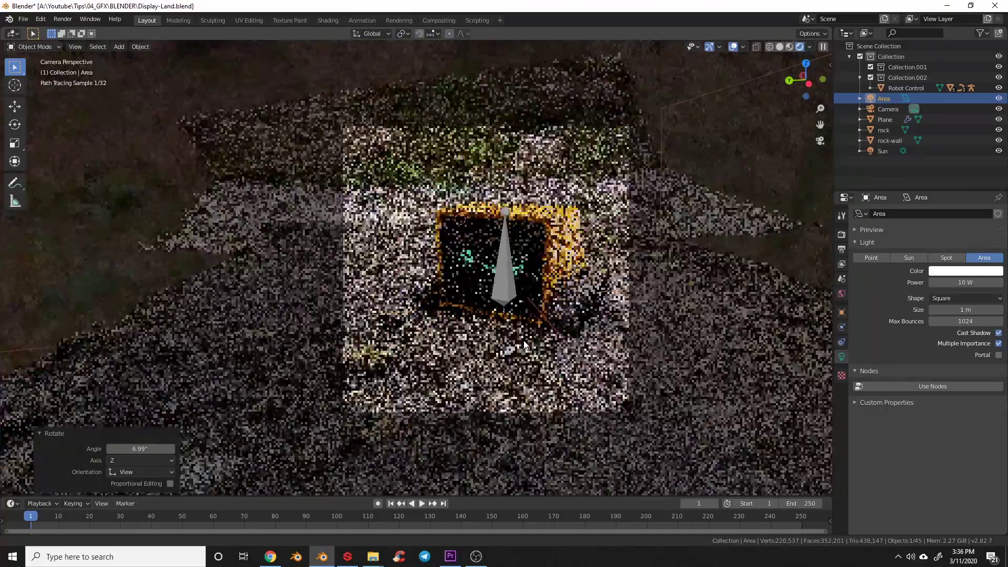
{"action": "left_click", "coordinate": [948, 270]}
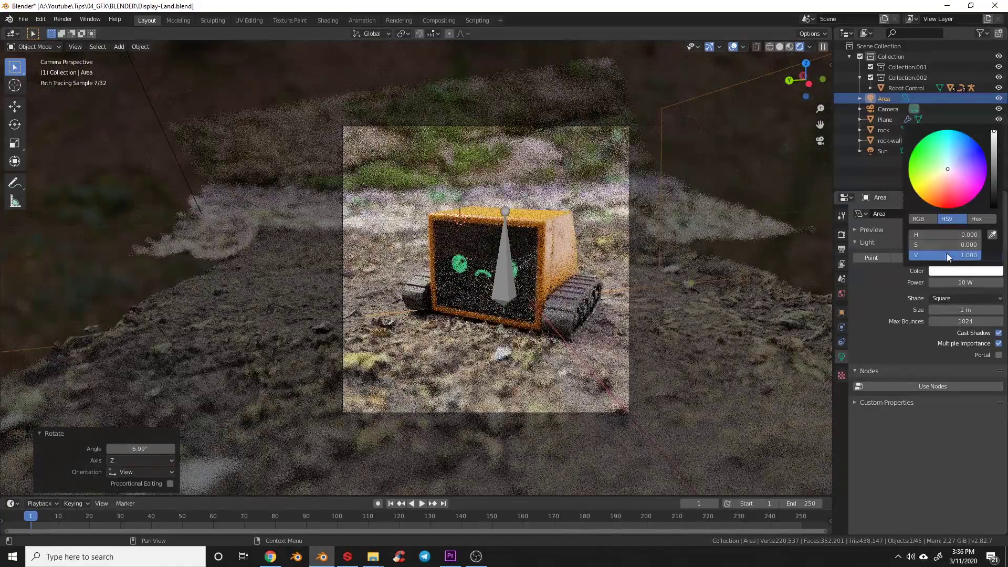
{"action": "left_click_drag", "start_coordinate": [945, 185], "coordinate": [936, 190]}
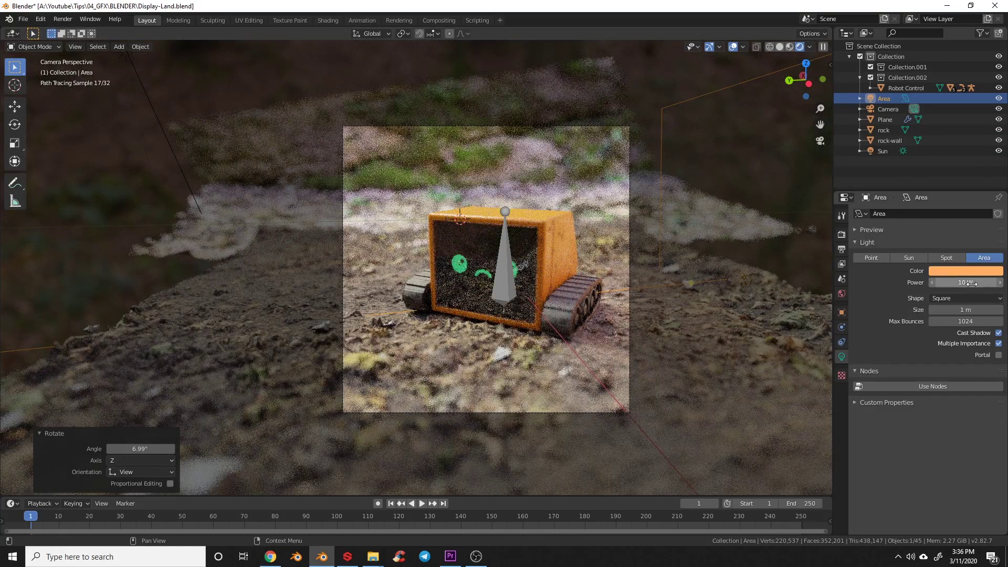
{"action": "left_click_drag", "start_coordinate": [957, 283], "coordinate": [971, 283]}
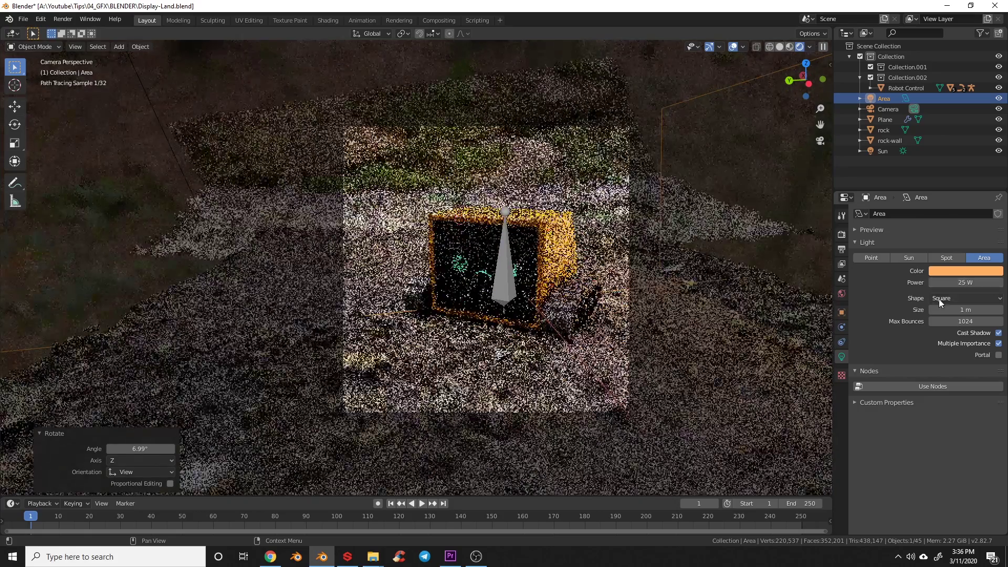